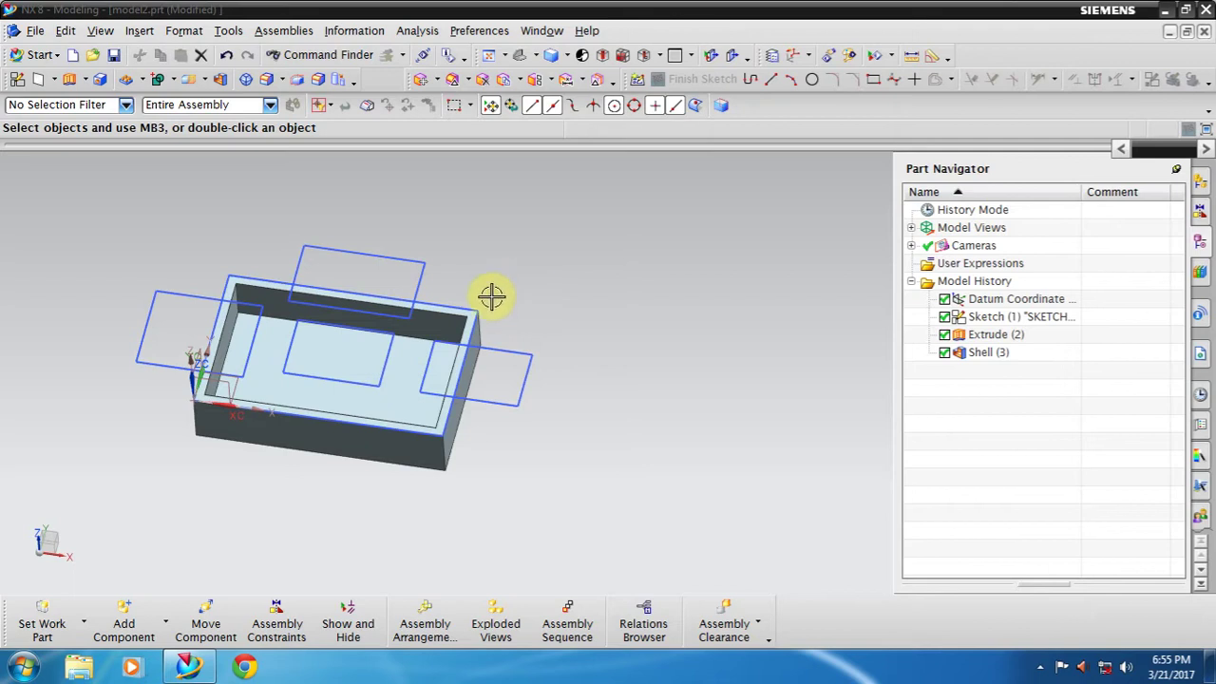
Step: Switch NX from Modeling to the Manufacturing application
shift+middle_drag(529, 282, 594, 290)
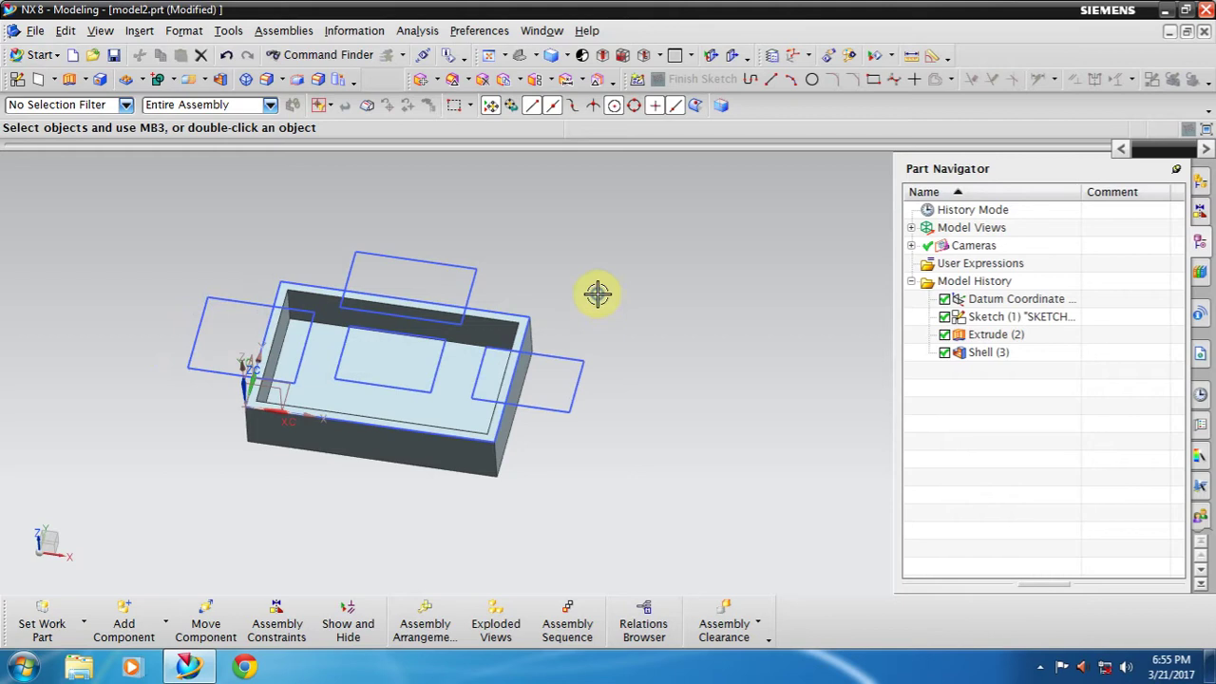
scroll(503, 299, down, 1)
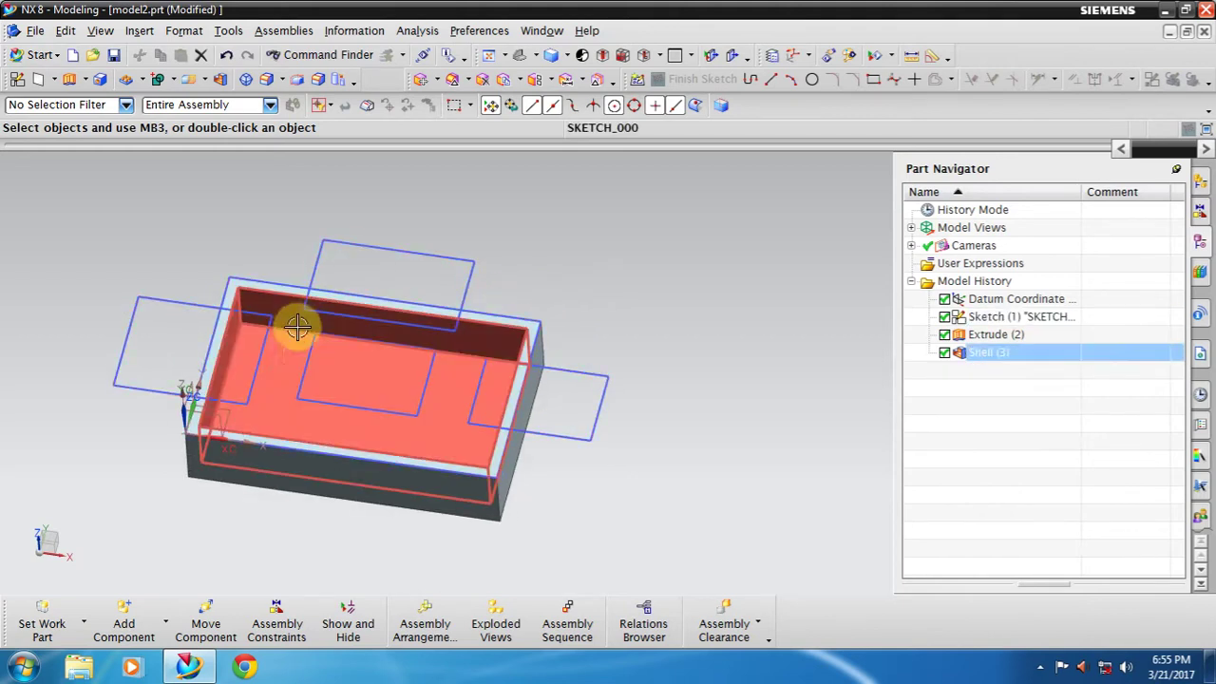
scroll(295, 316, up, 3)
scroll(295, 317, down, 3)
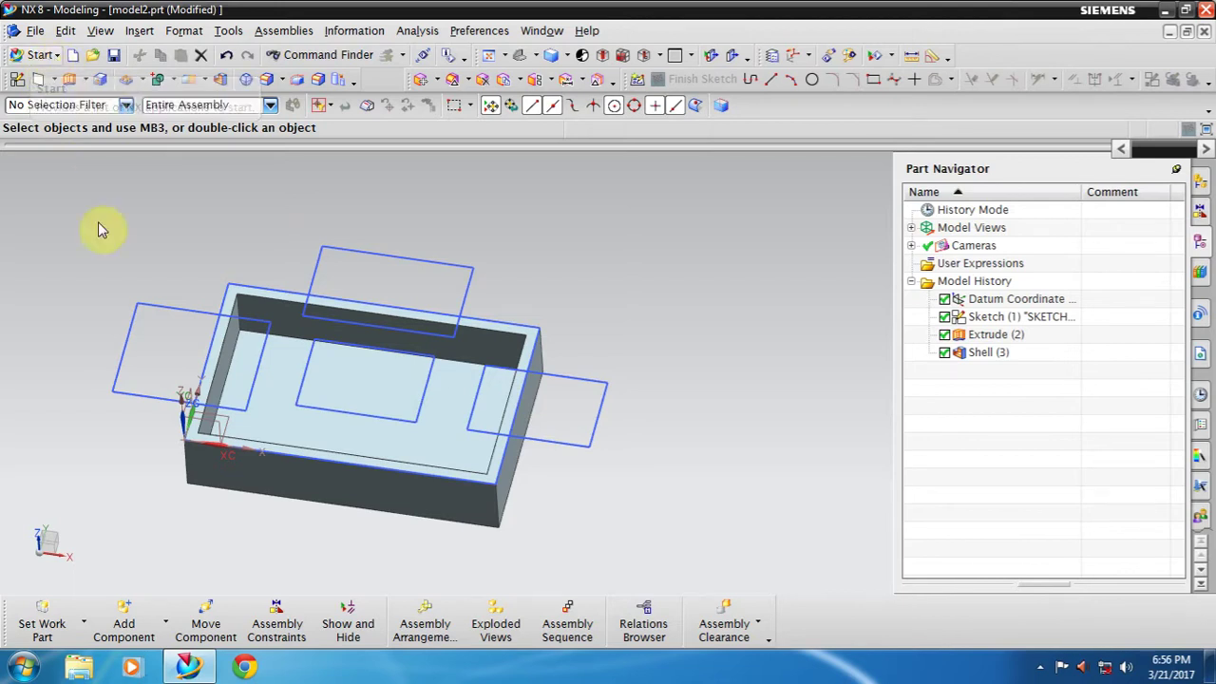
click(43, 55)
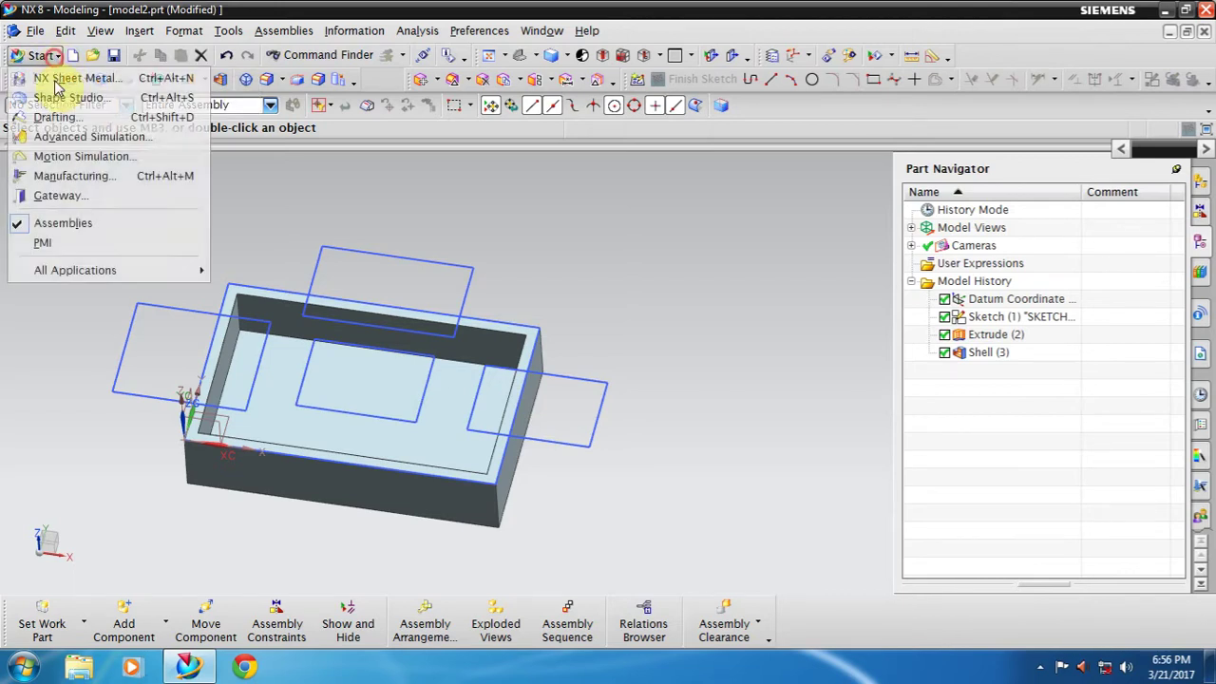
click(80, 181)
scroll(637, 325, down, 2)
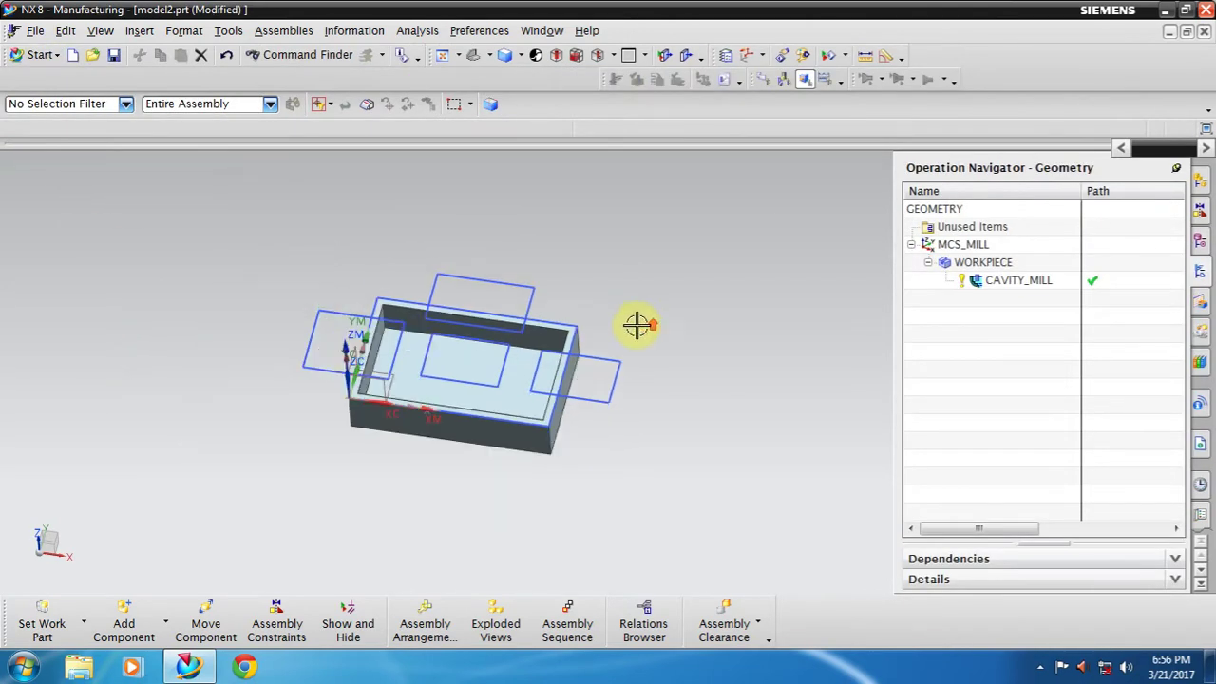
scroll(466, 325, up, 2)
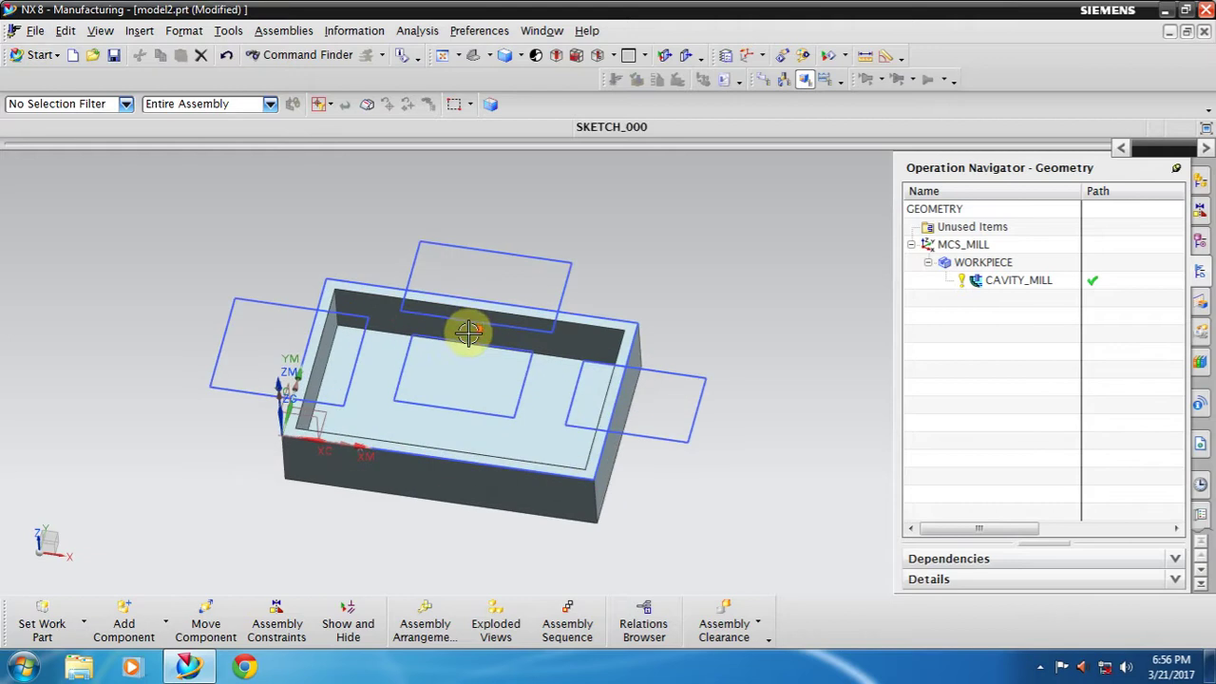
Step: Accept the dynamic CSYS orientation for MCS_MILL
double_click(957, 246)
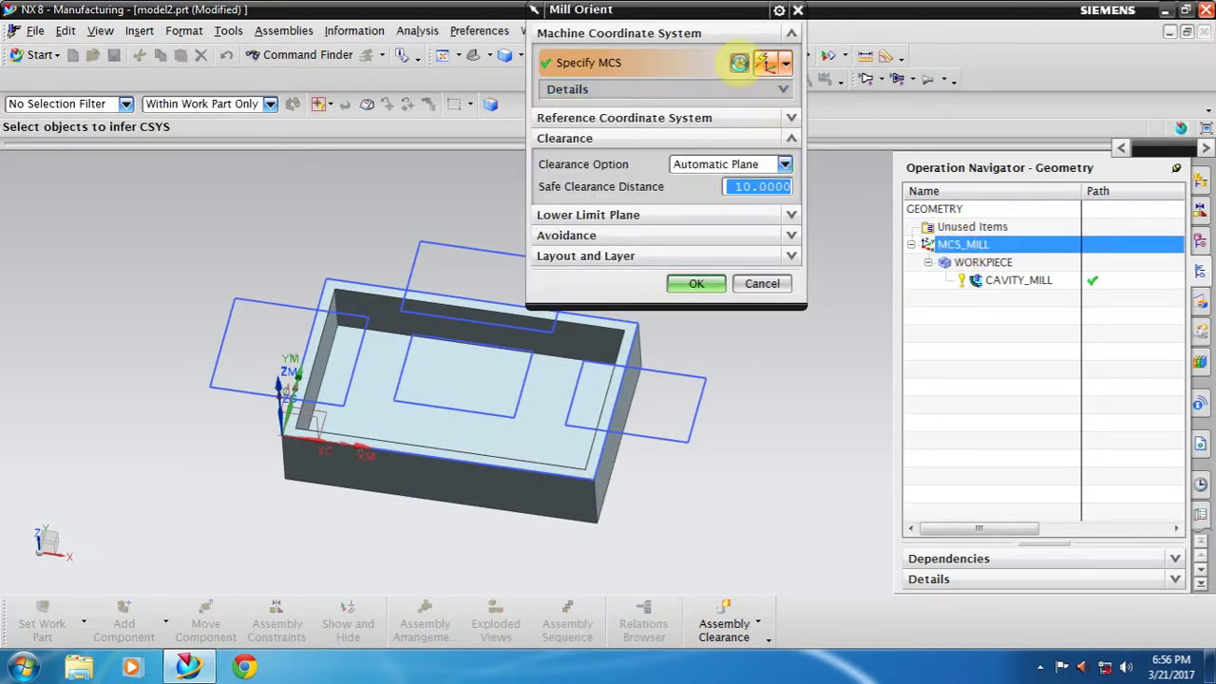
click(739, 62)
click(695, 214)
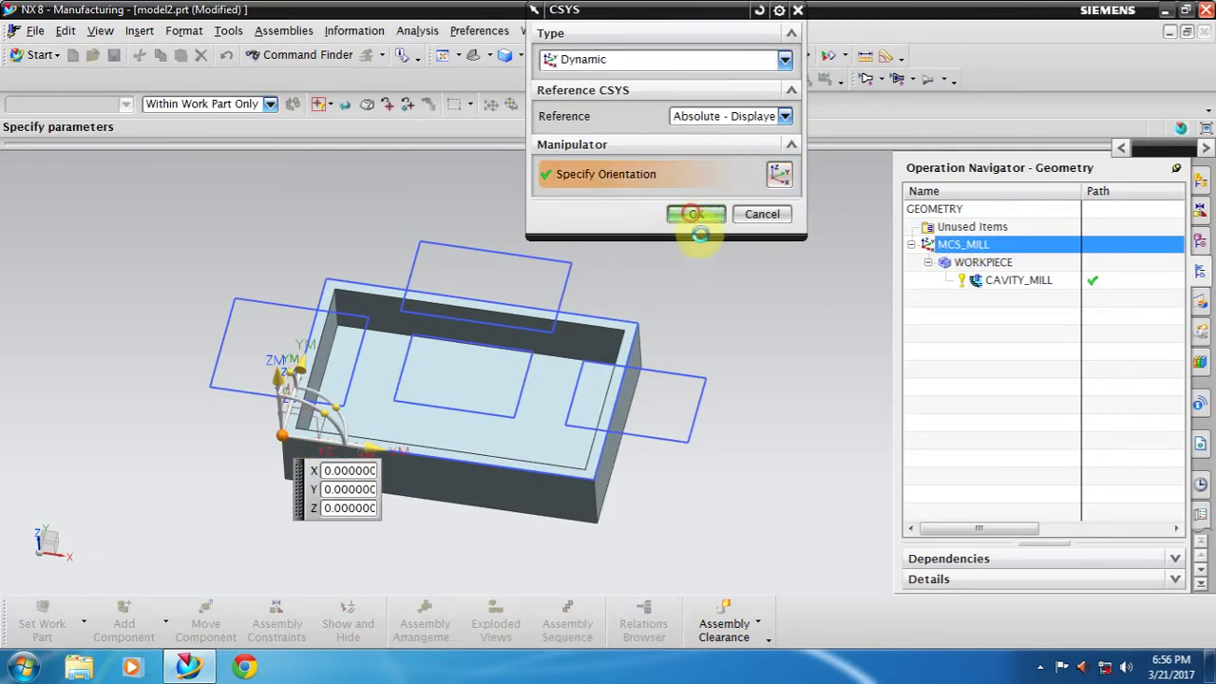
click(711, 283)
Step: Define WORKPIECE with the pocket body as part and a bounding-block blank
click(945, 263)
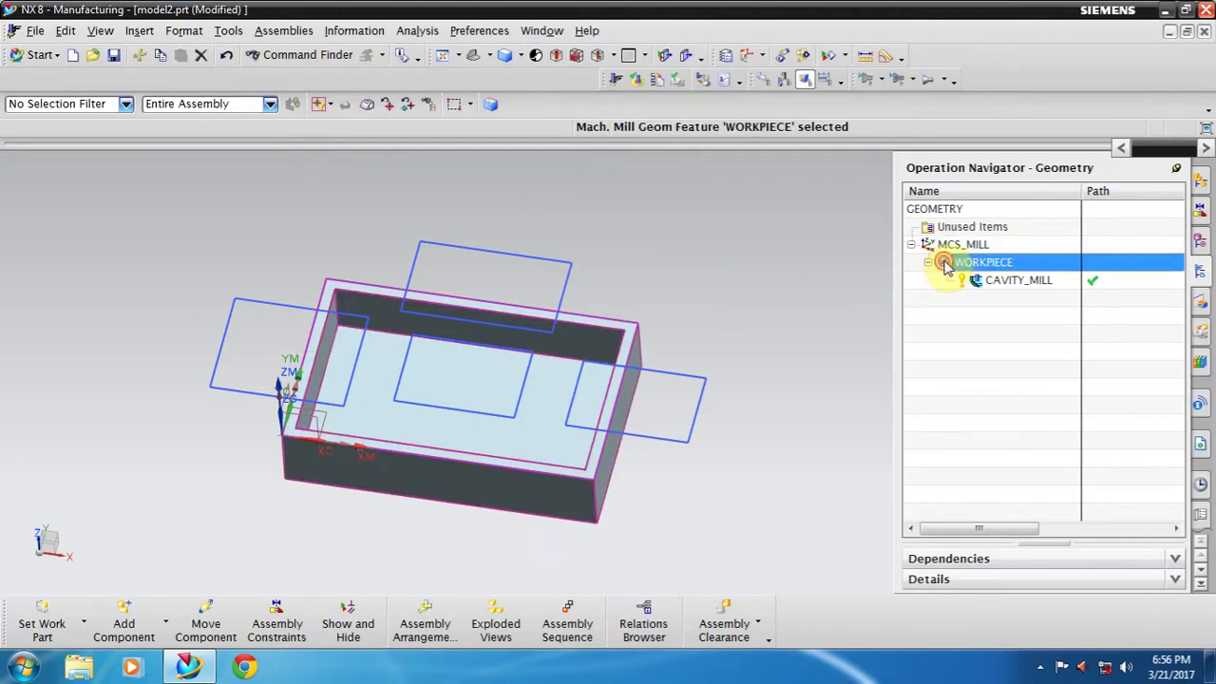
double_click(945, 263)
click(751, 59)
click(543, 410)
click(697, 293)
click(742, 93)
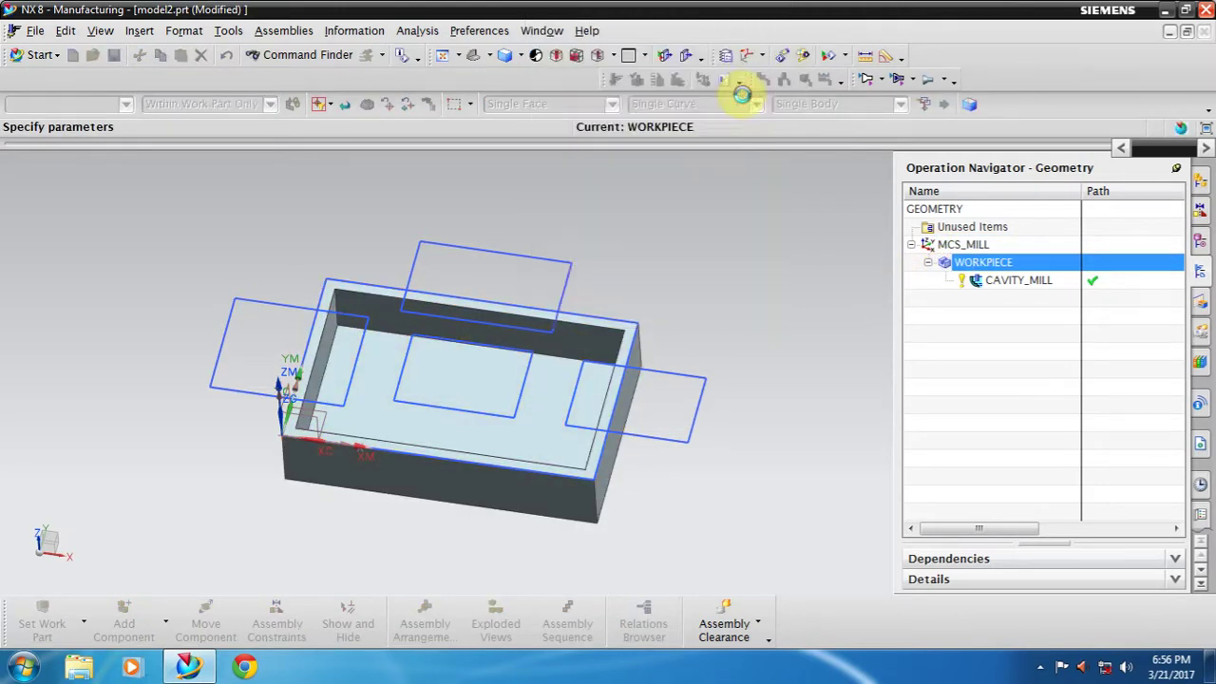
click(687, 60)
click(613, 120)
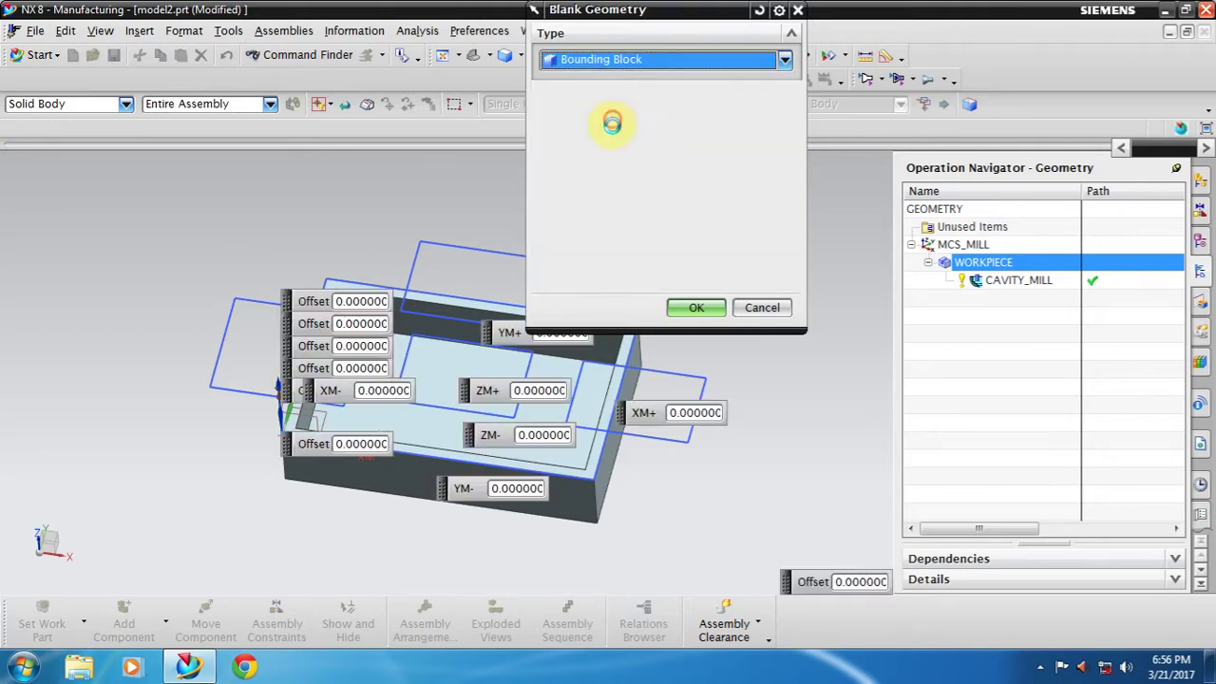
click(697, 216)
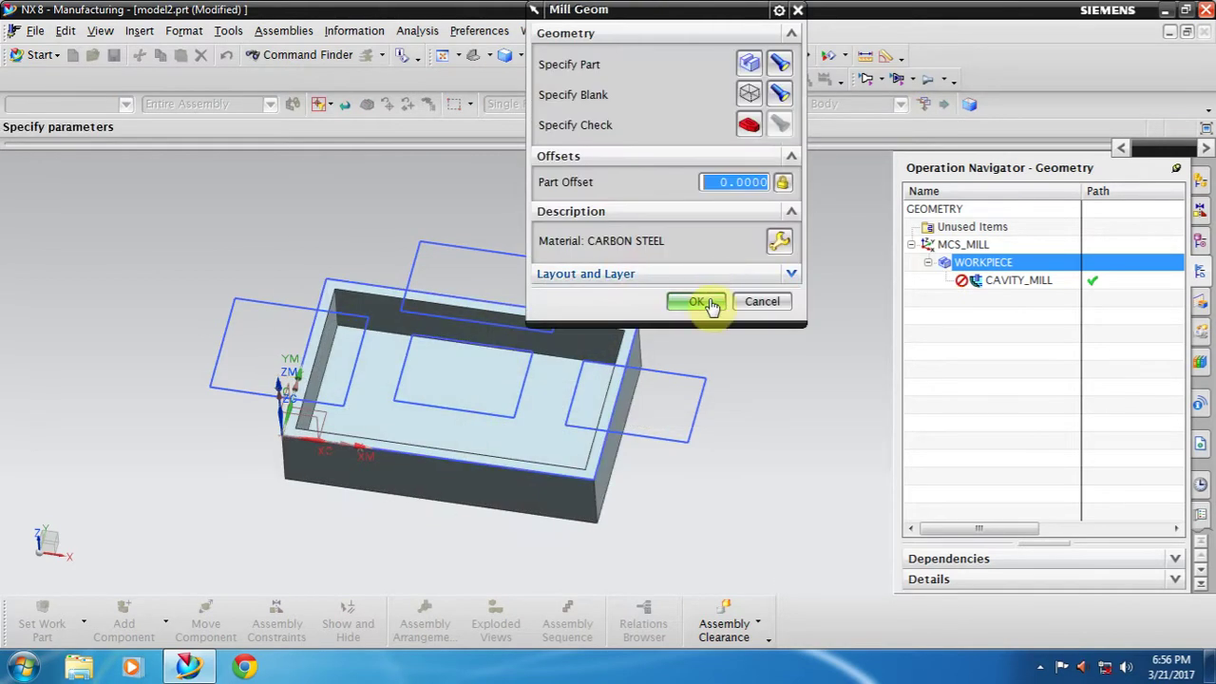
click(710, 302)
click(990, 386)
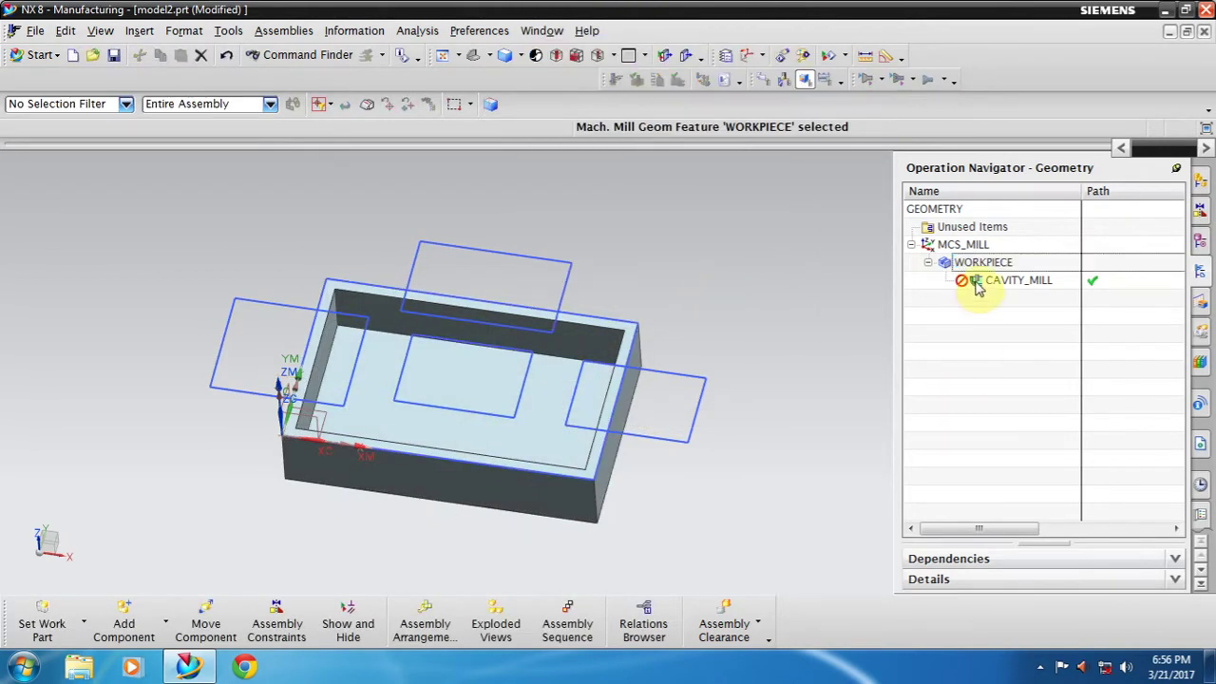
Step: Set the CAVITY_MILL cut area to the five pocket faces and accept the 10 mm tool
double_click(978, 283)
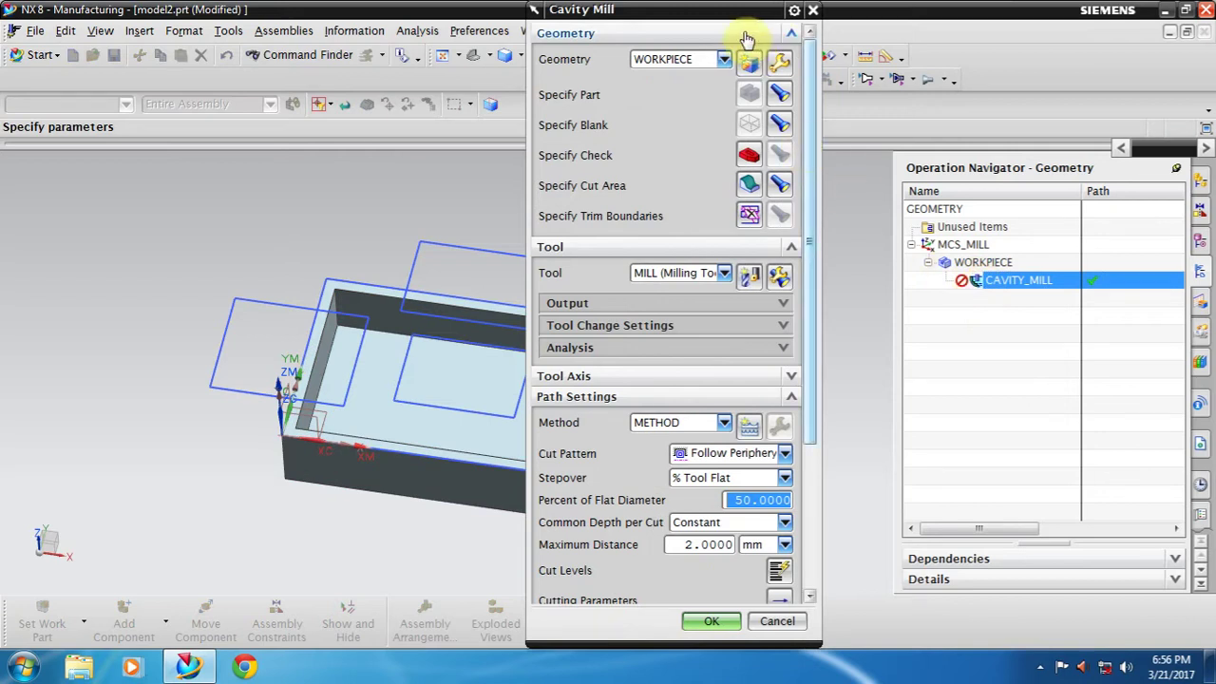
drag(737, 10, 1026, 21)
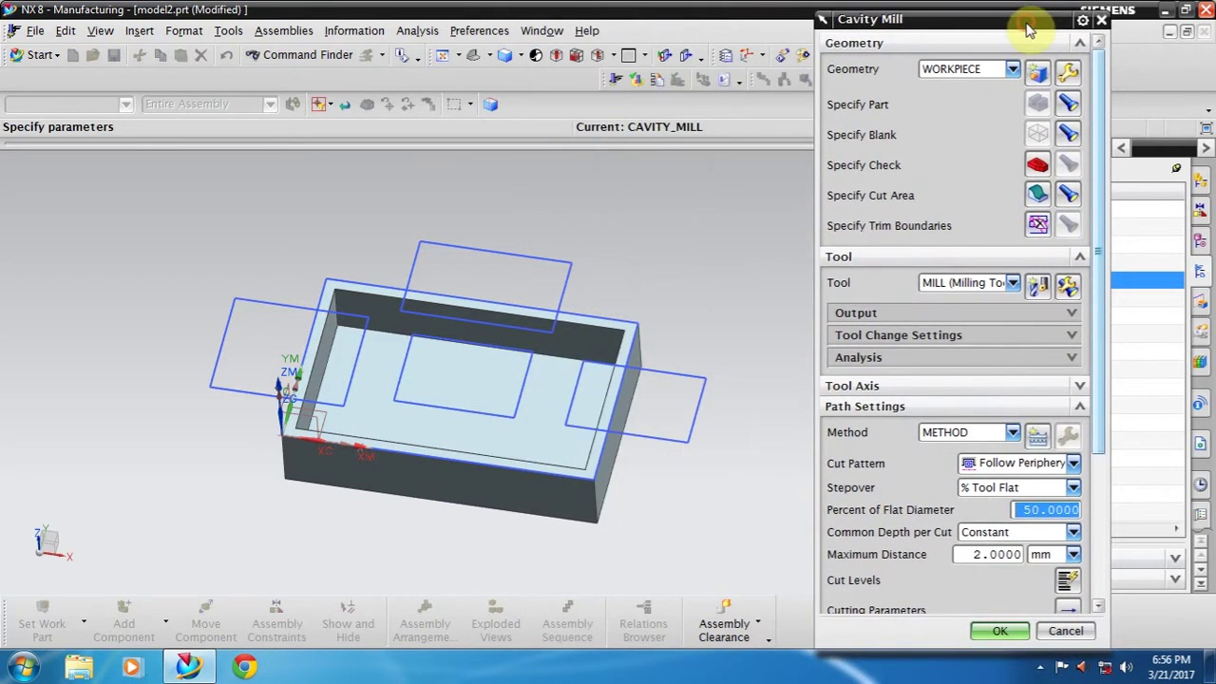
click(1038, 197)
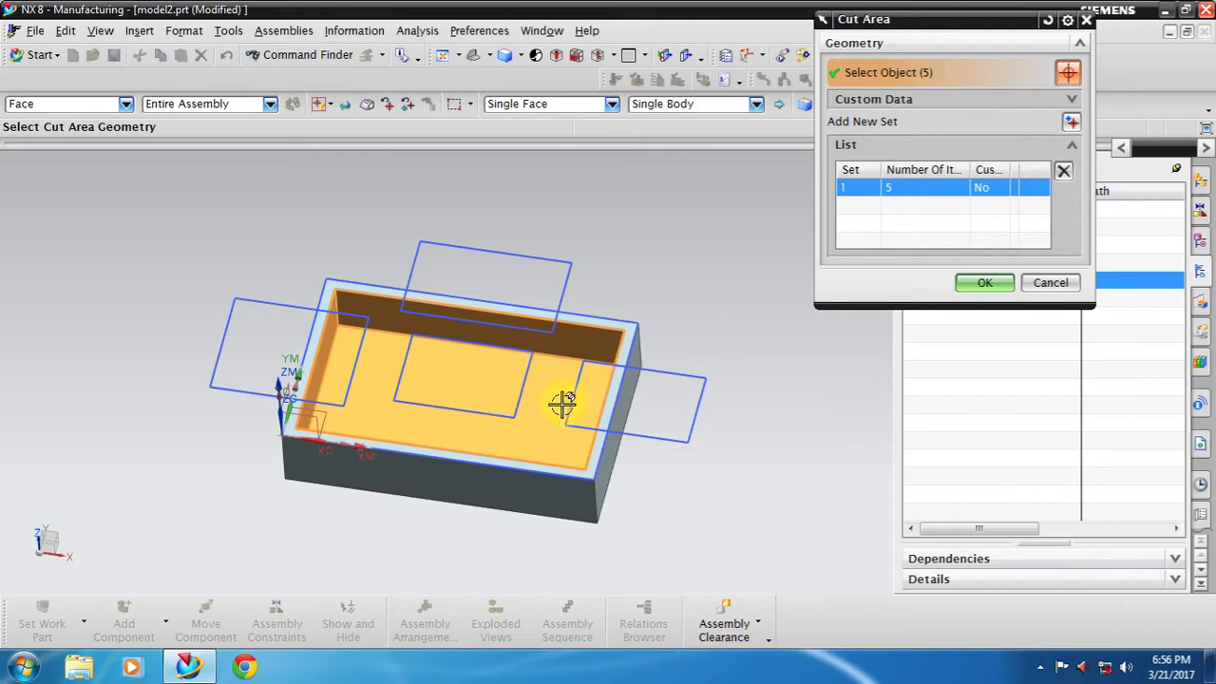
click(974, 282)
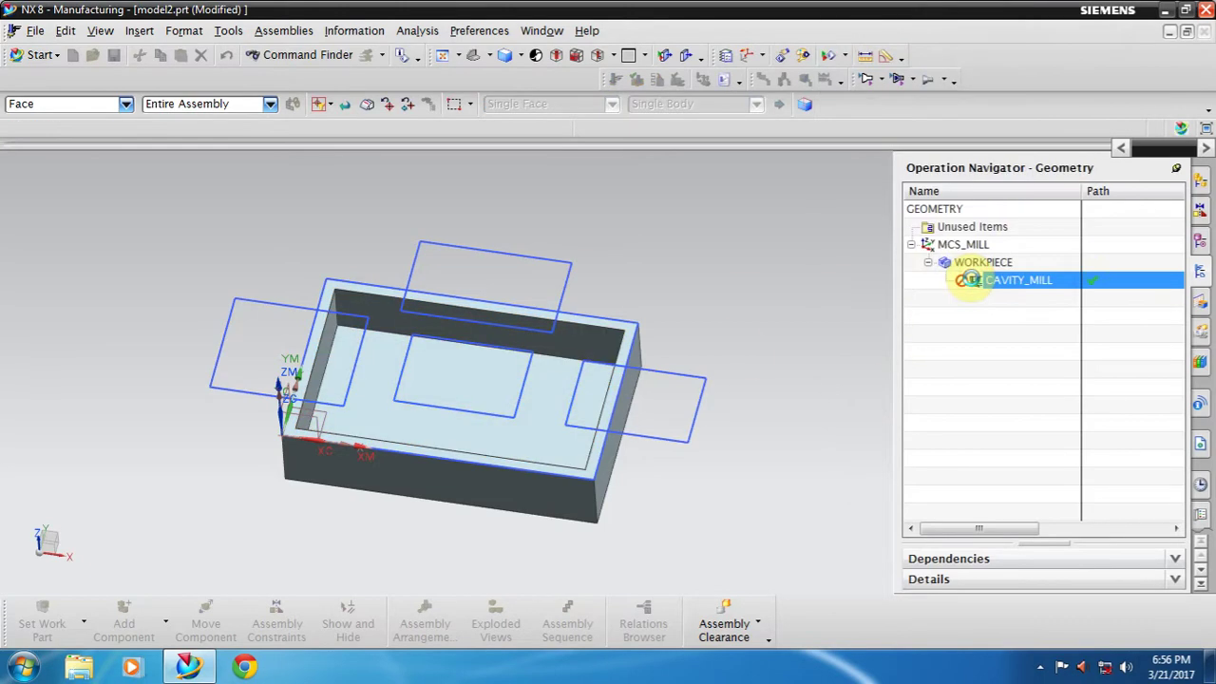
scroll(978, 278, down, 3)
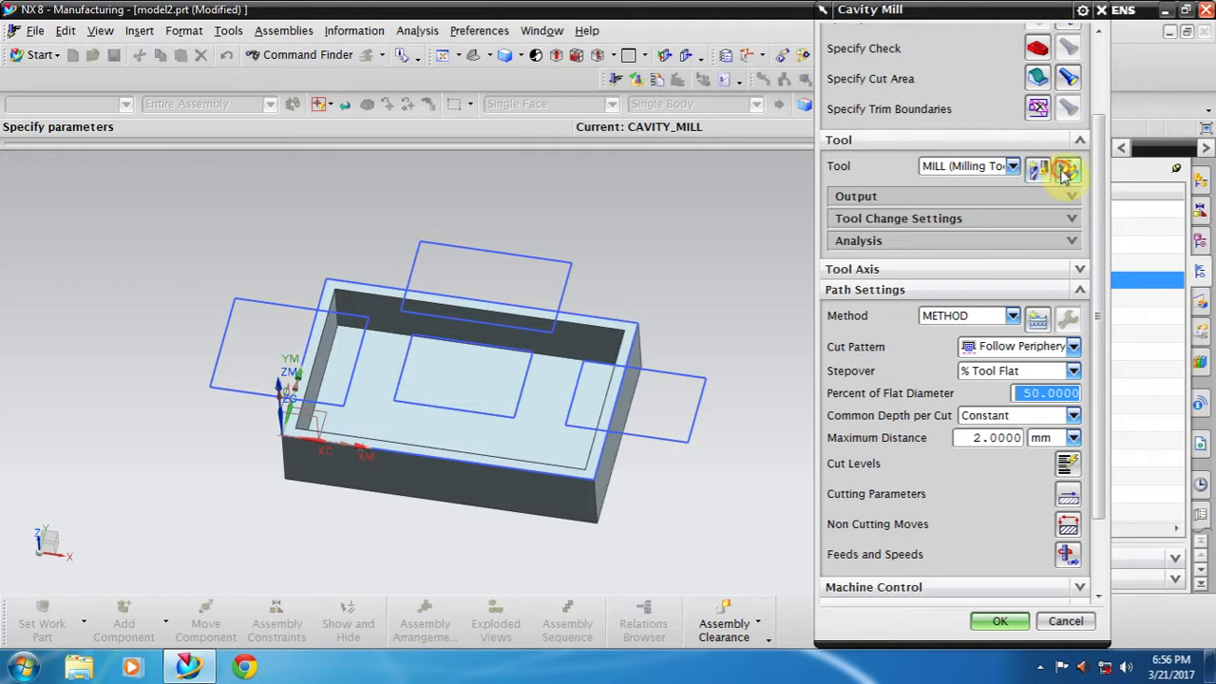
click(1065, 170)
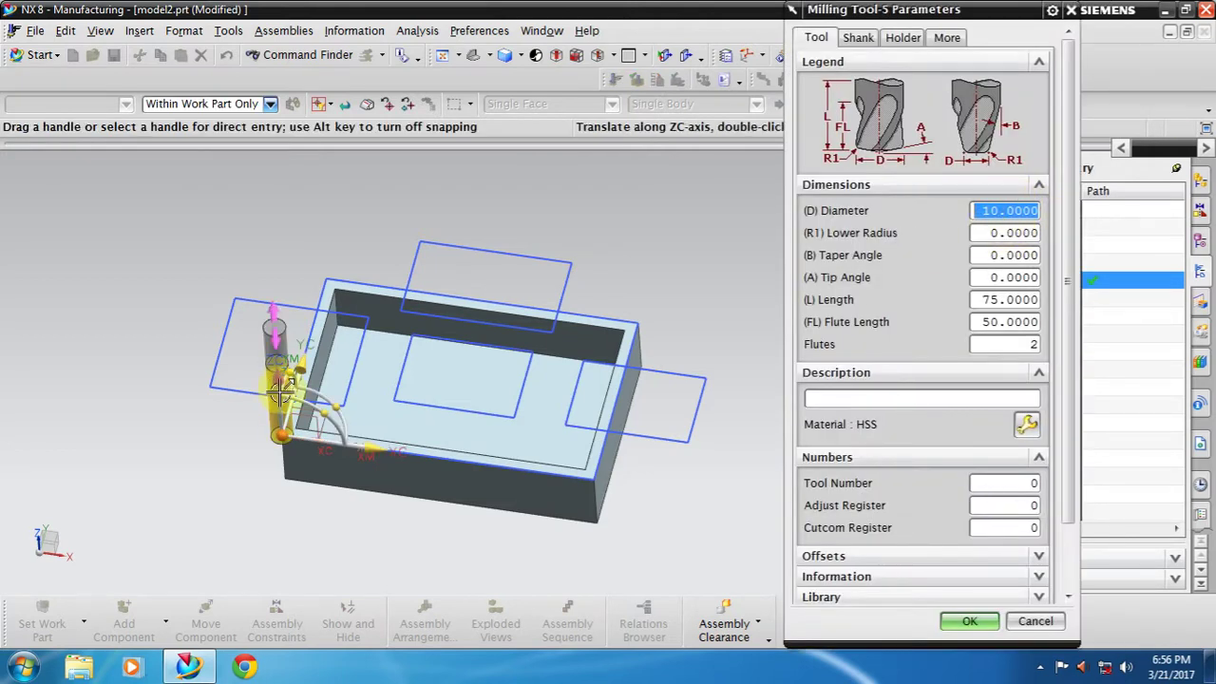
click(969, 621)
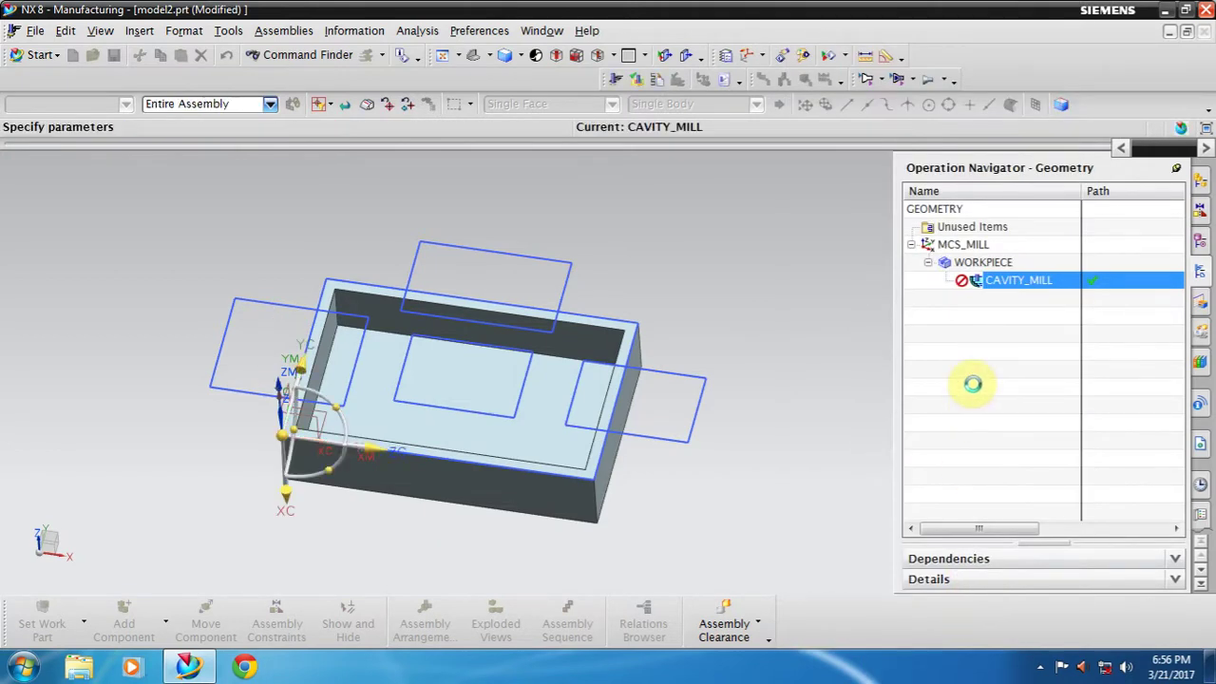
Step: Enable Island Cleanup in the cutting strategy and review the non-cutting moves
scroll(974, 361, down, 5)
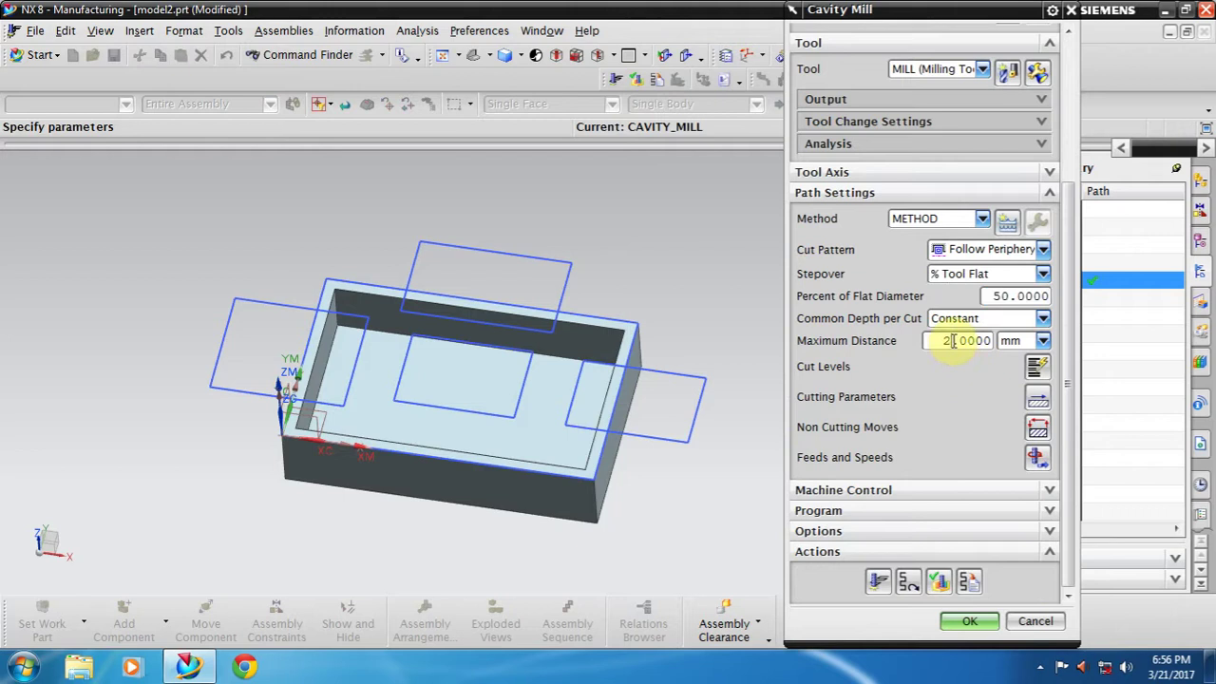
click(1037, 402)
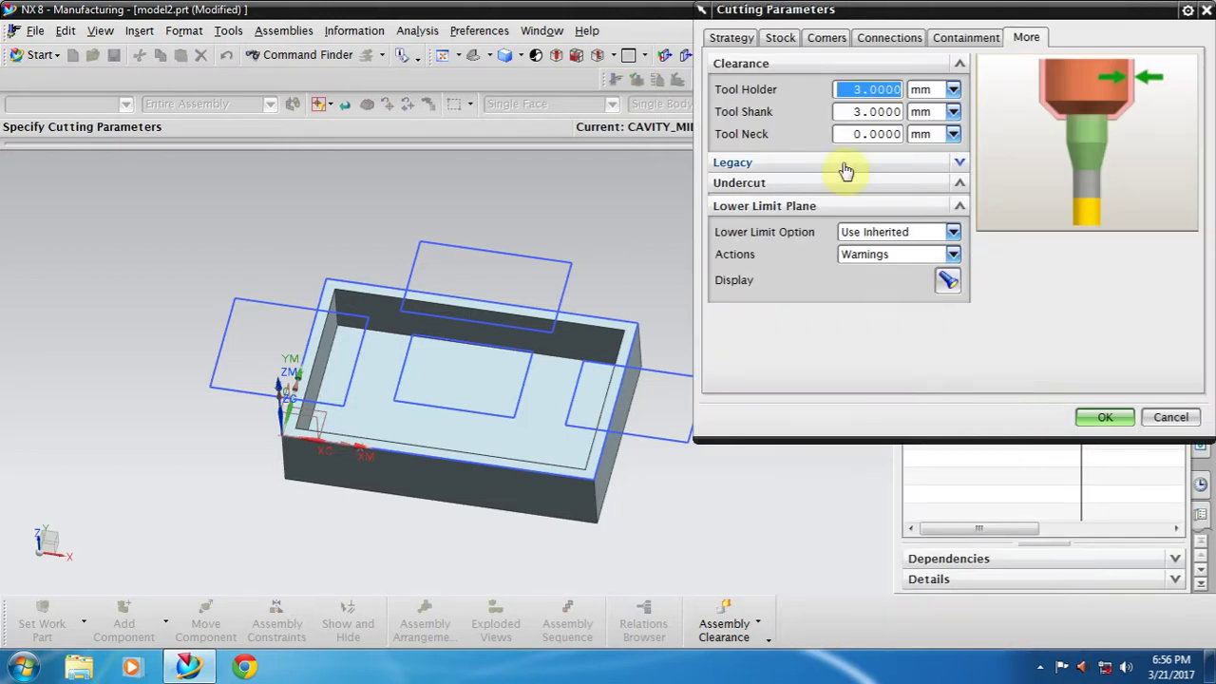
click(731, 37)
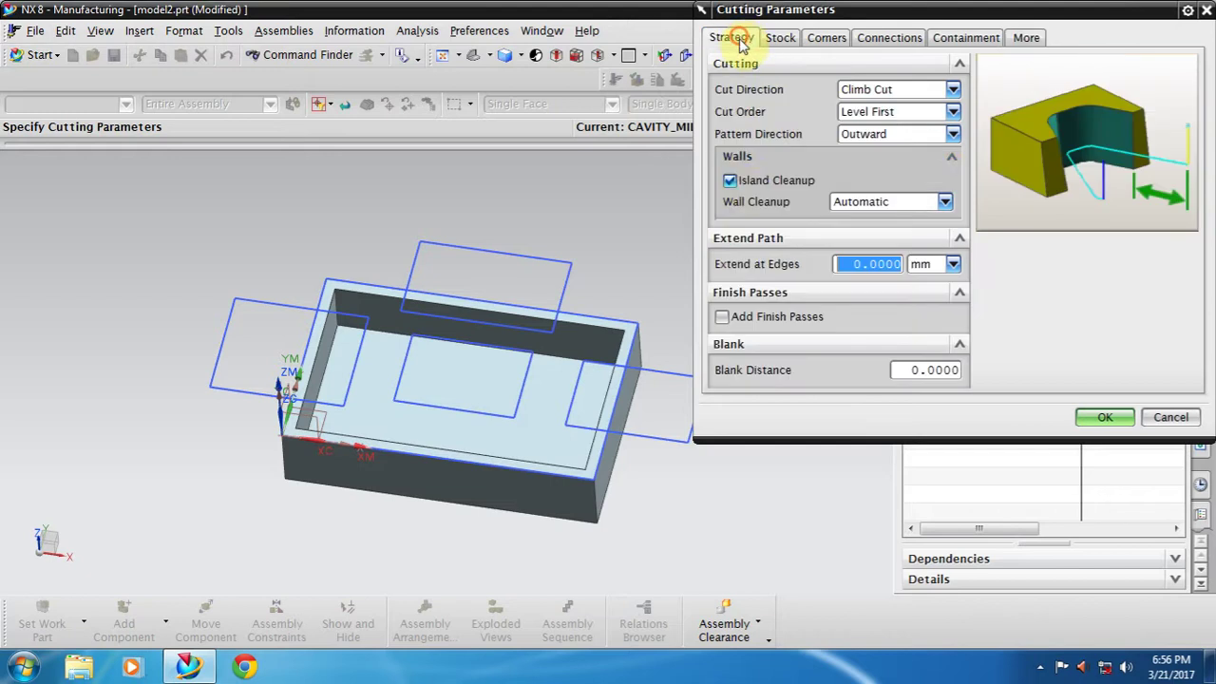
click(729, 180)
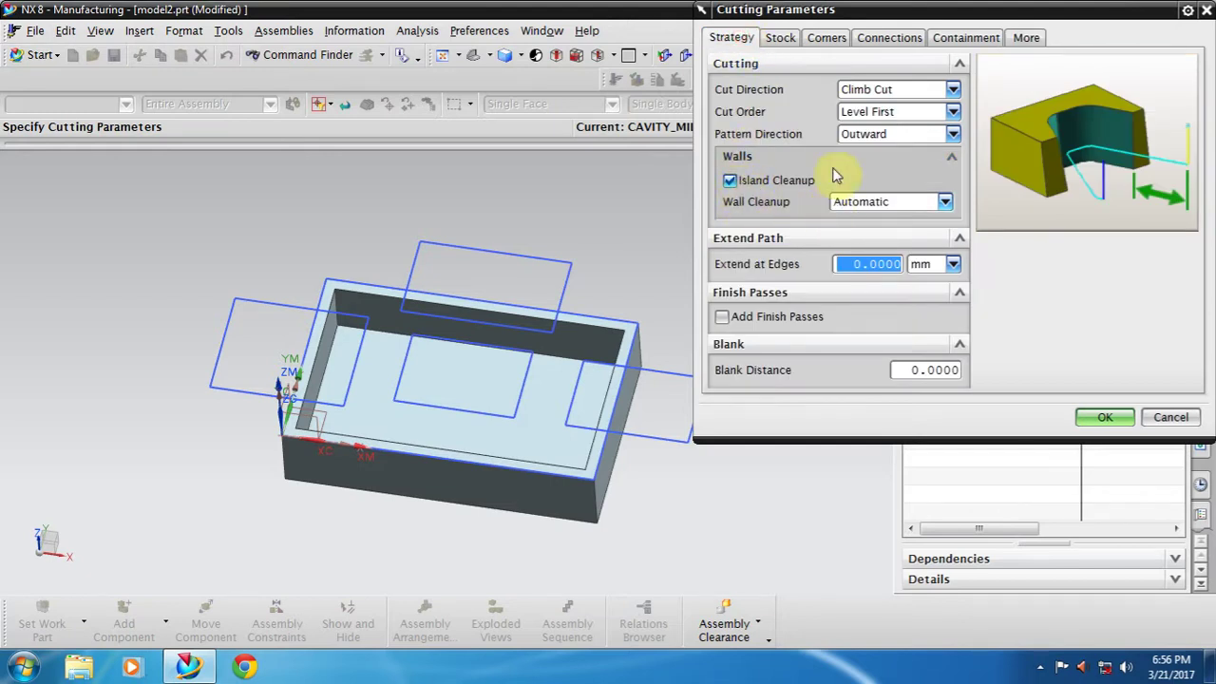
click(1102, 418)
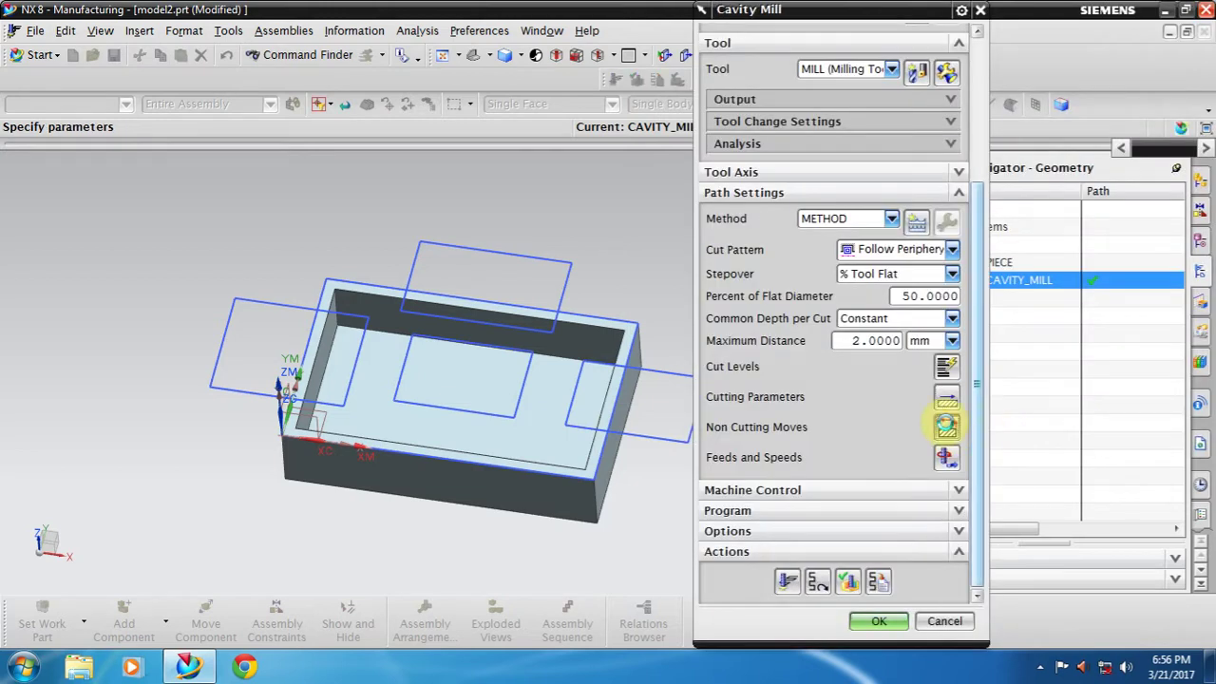
click(946, 427)
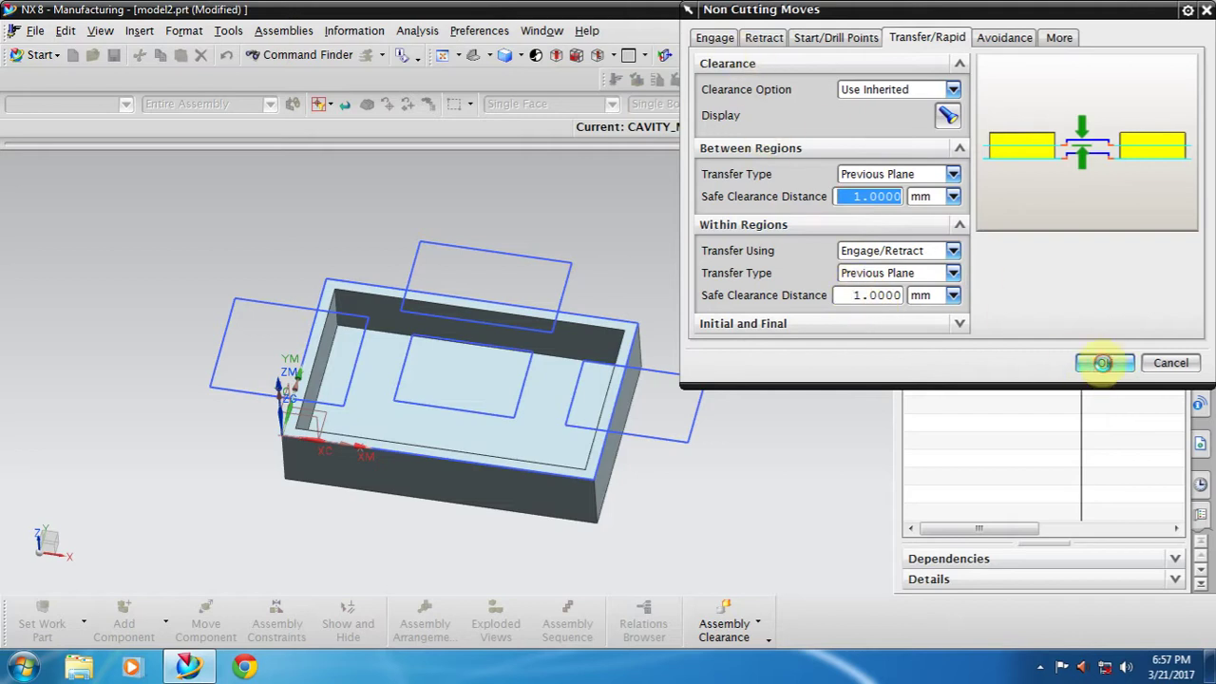
click(1102, 362)
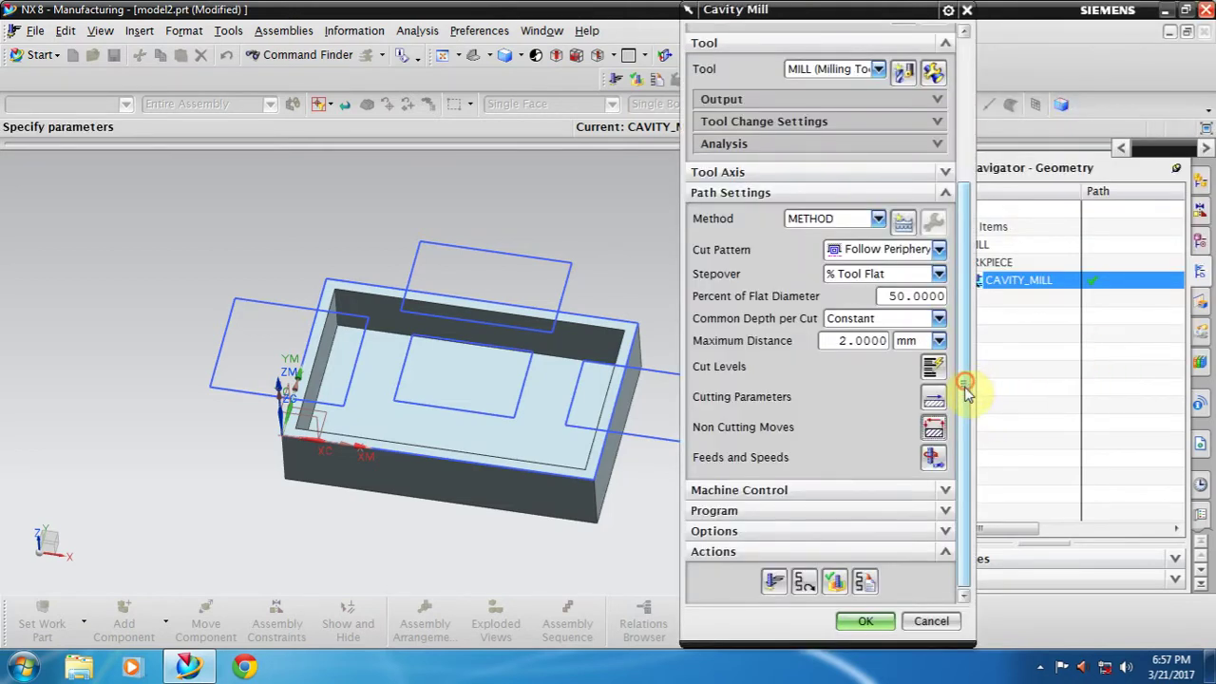
Step: Generate the CAVITY_MILL toolpath
click(776, 581)
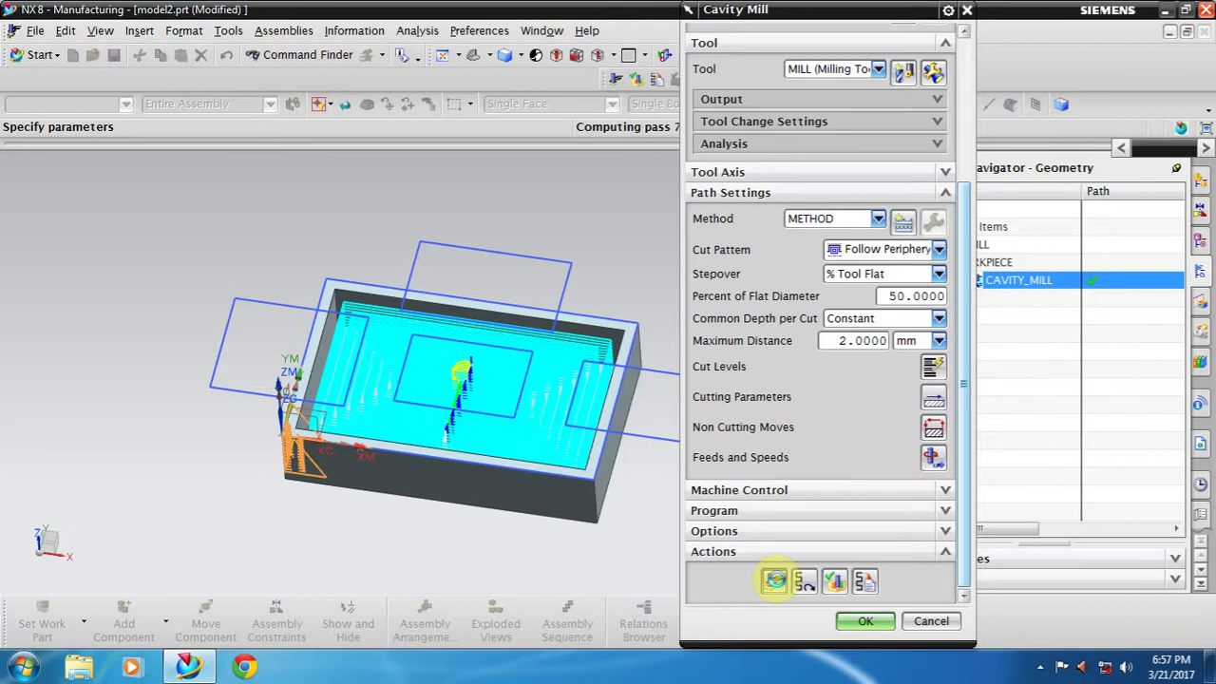
scroll(513, 446, up, 2)
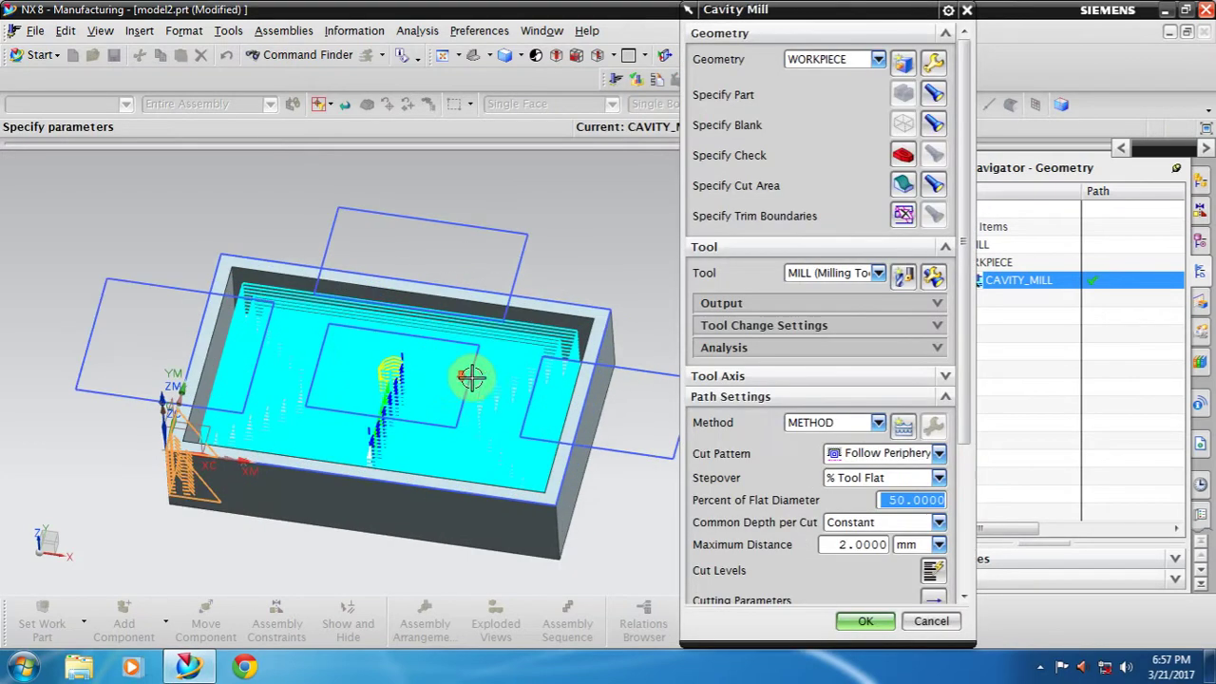
scroll(941, 377, down, 5)
Step: Run a 2D Dynamic material-removal simulation and compare the stock against the part
click(842, 581)
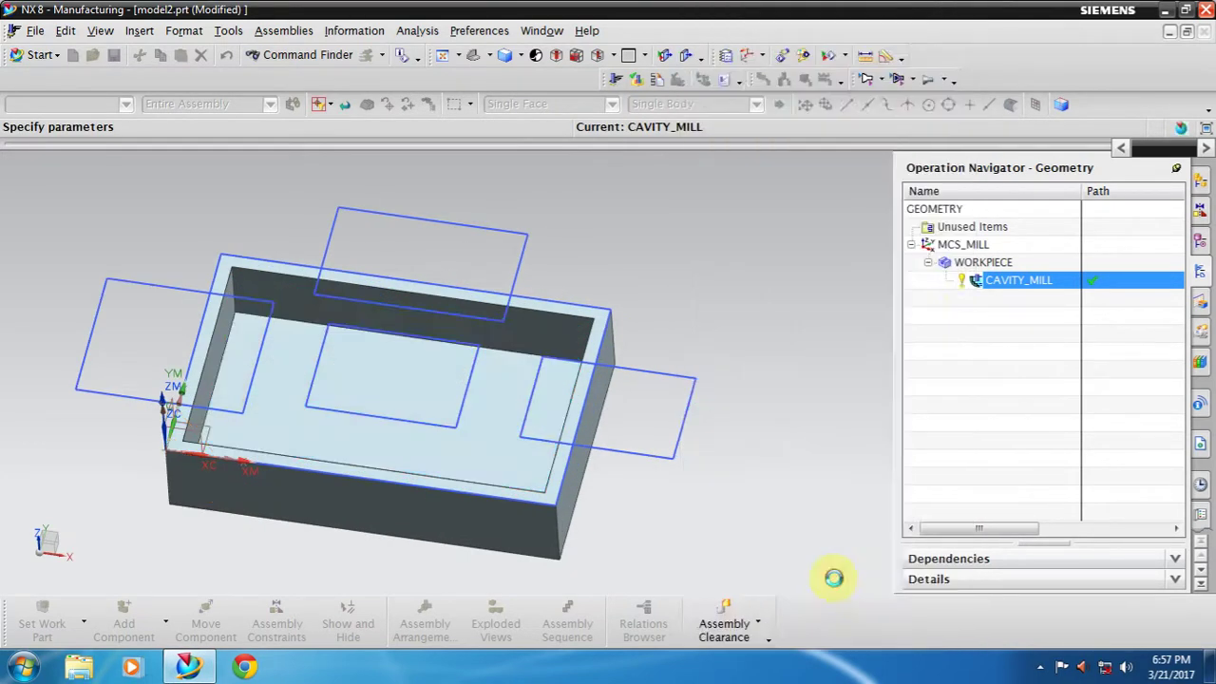
click(833, 152)
click(803, 598)
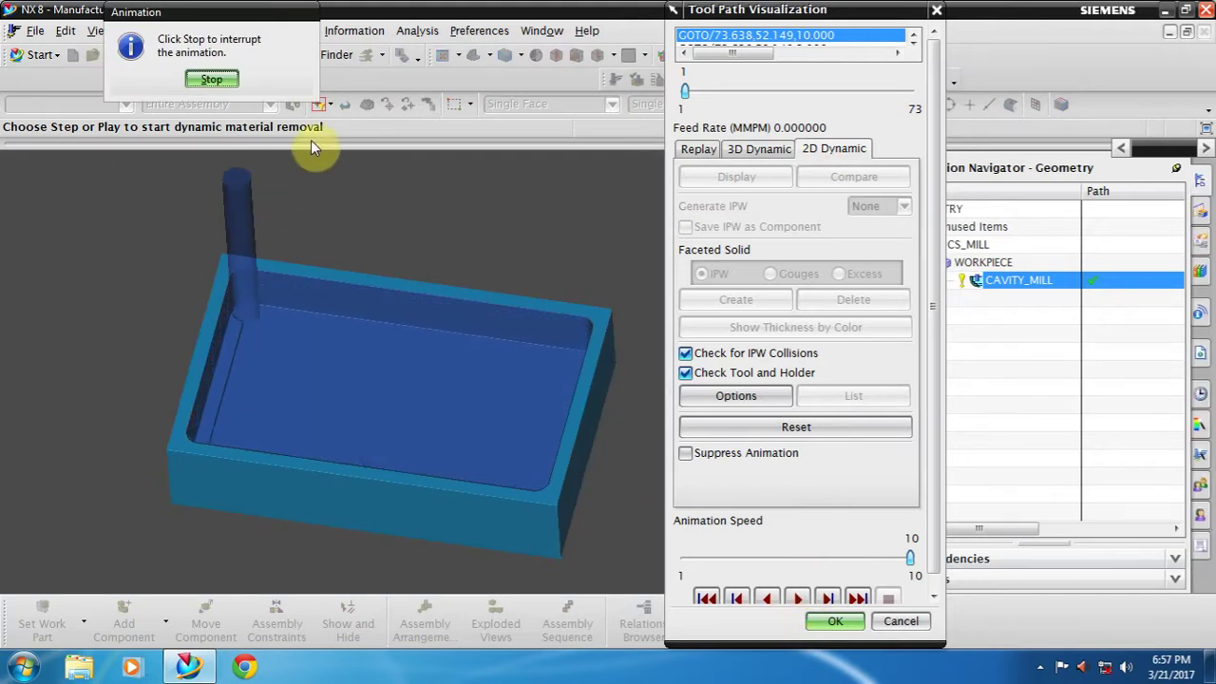
click(218, 79)
click(854, 177)
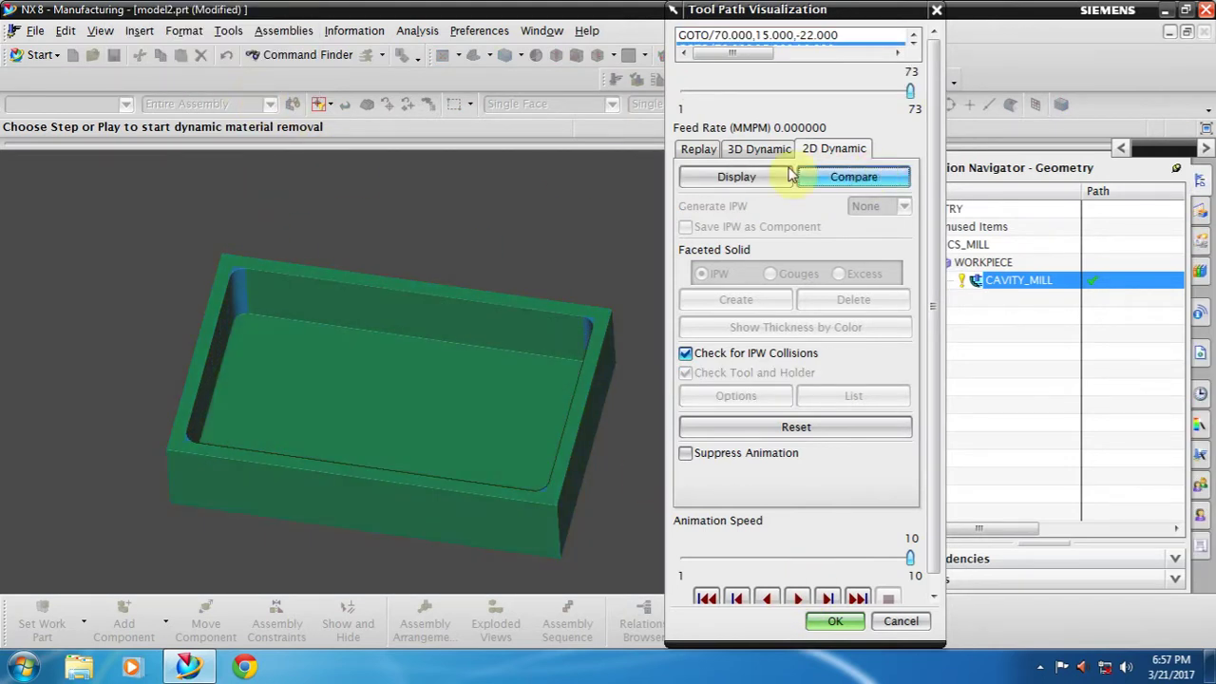
click(836, 623)
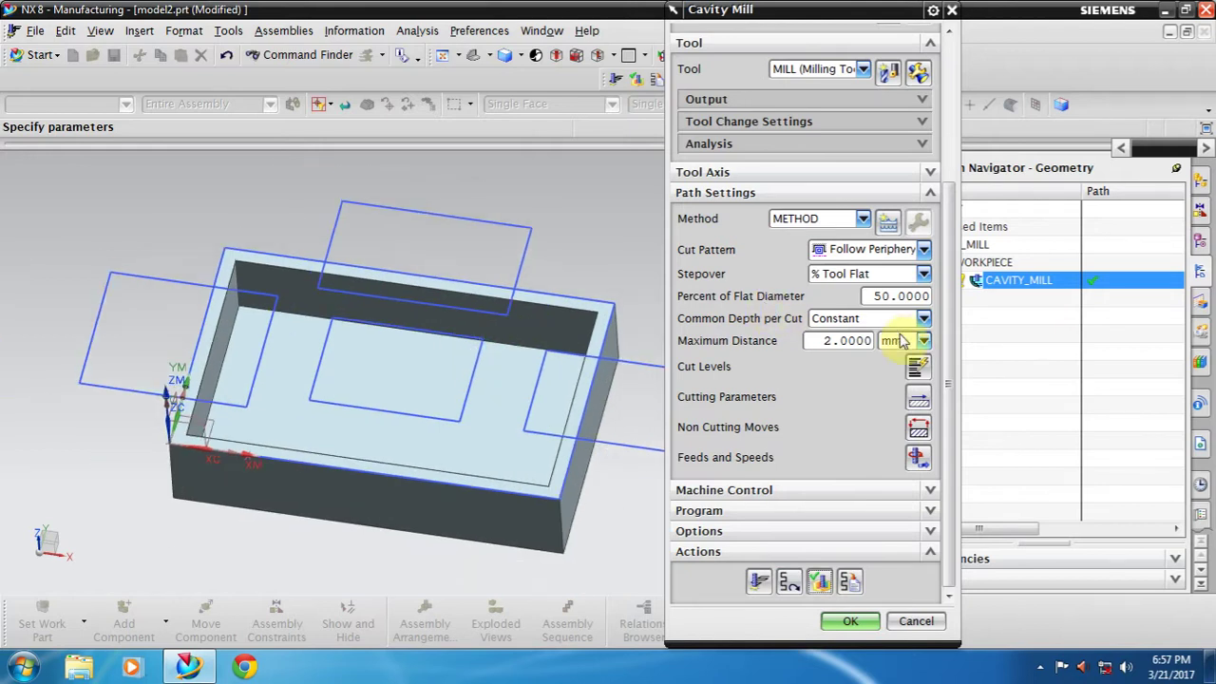
Step: Add the central floor rectangle curve as an inside trim boundary
drag(952, 375, 948, 207)
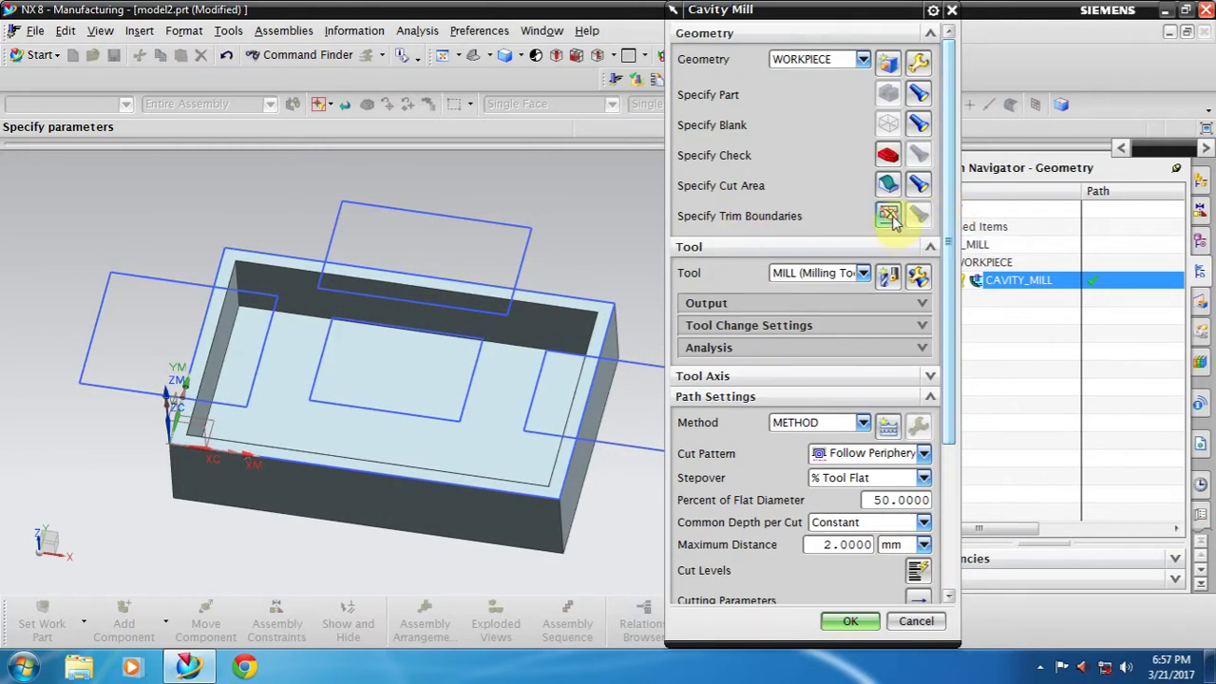
click(889, 217)
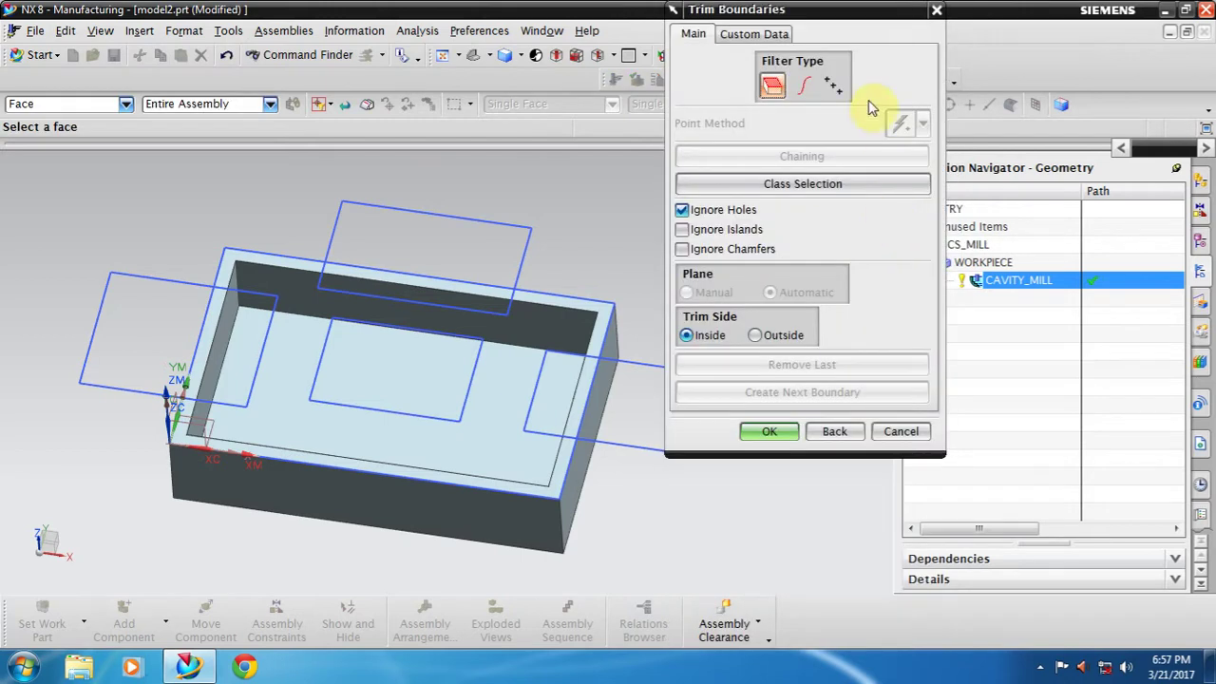
click(804, 86)
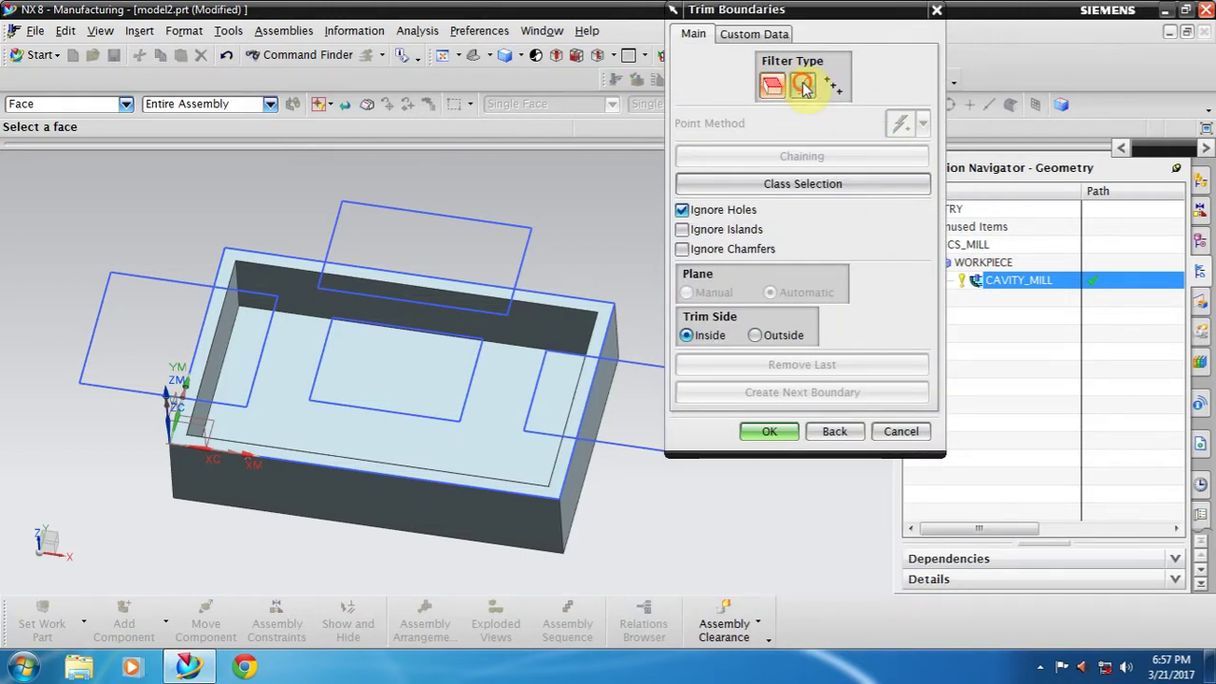
click(469, 363)
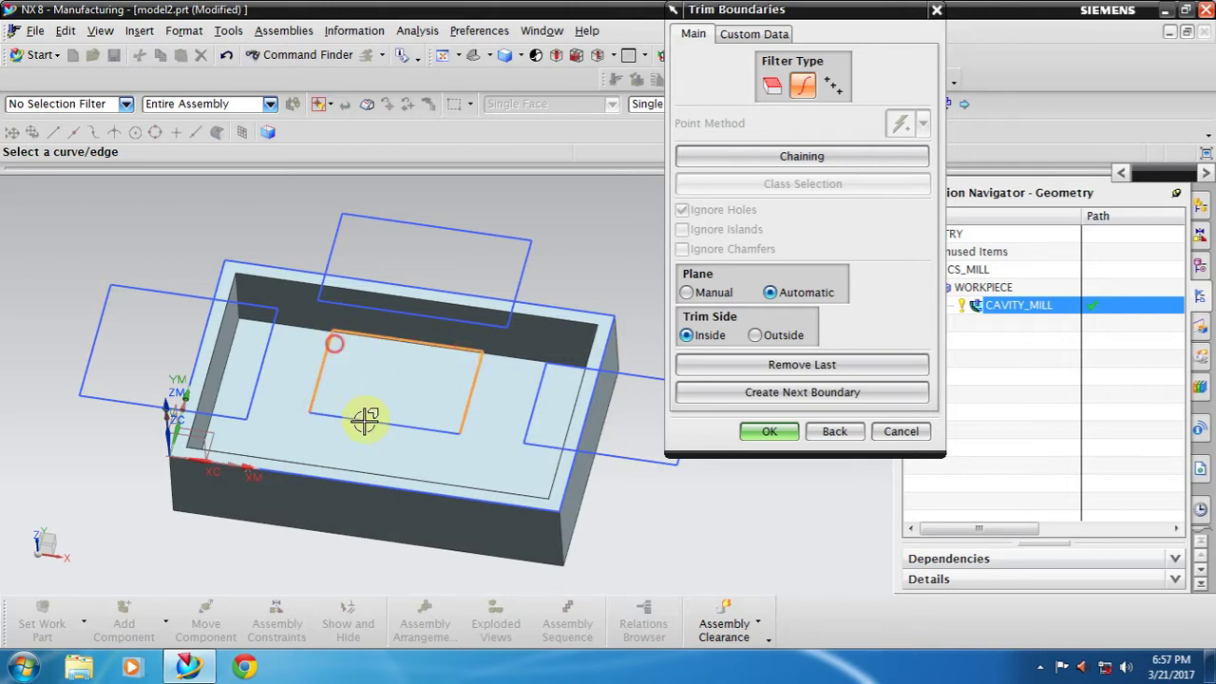
click(768, 432)
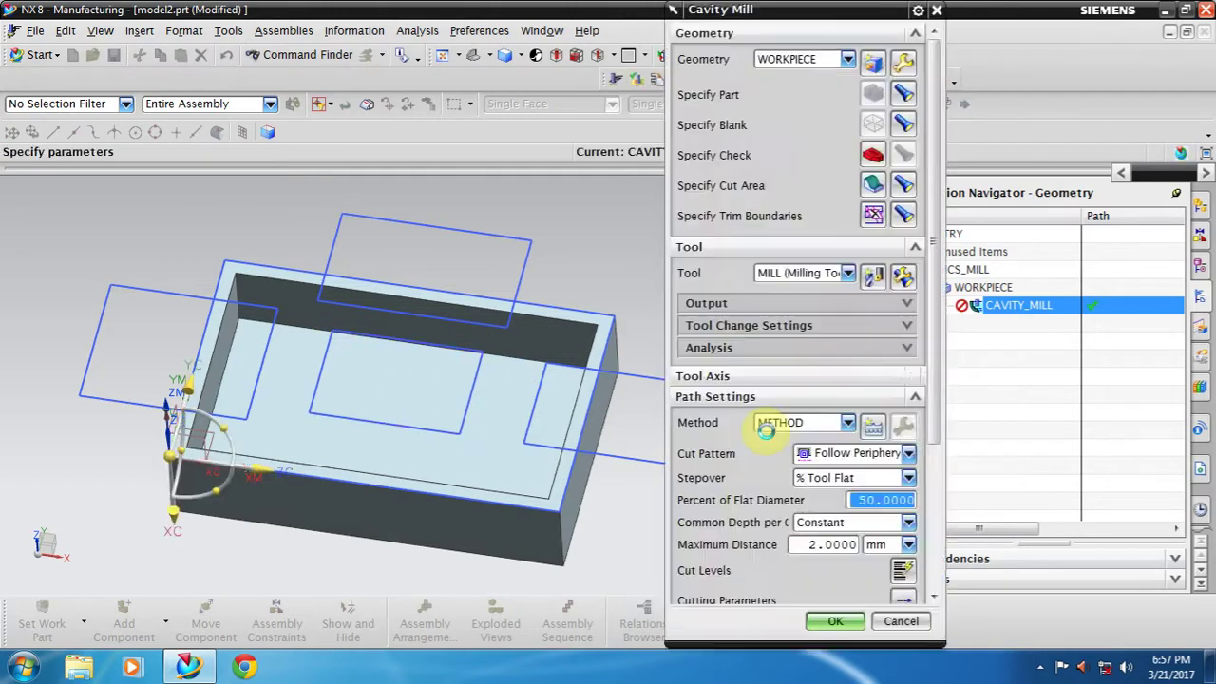
Step: Regenerate the trimmed toolpath, inspect it, and open verification
scroll(833, 384, down, 5)
click(760, 580)
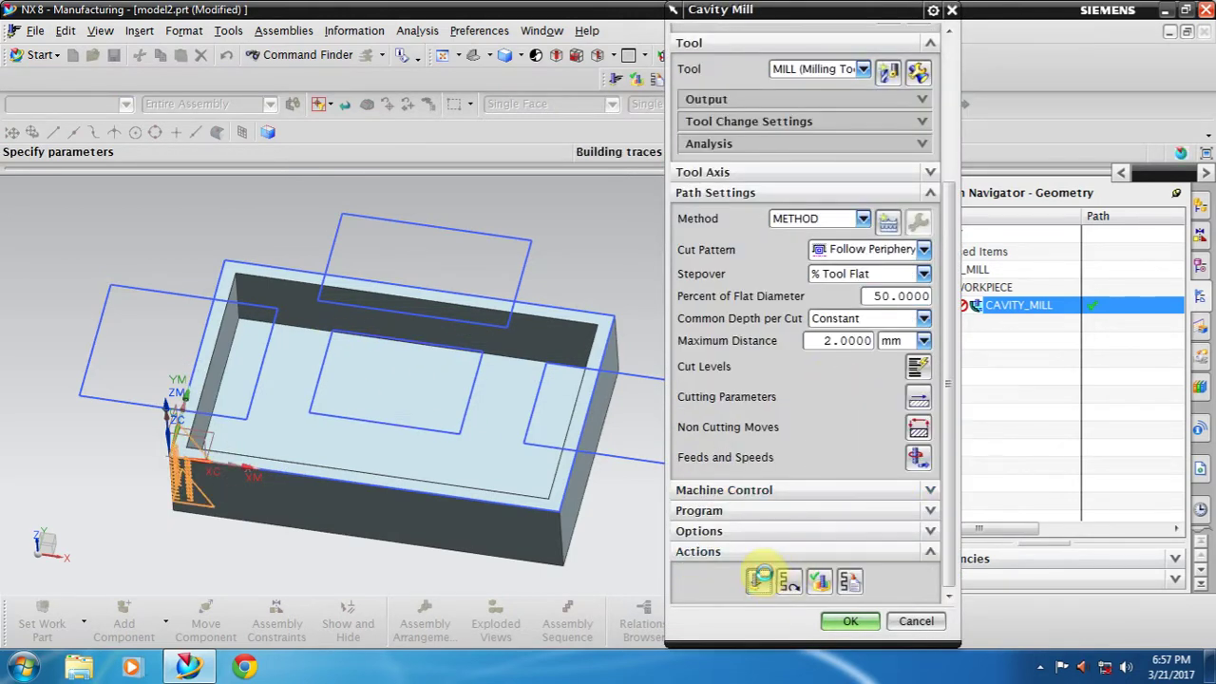
mouse_move(420, 367)
middle_down()
mouse_move(428, 414)
mouse_move(339, 304)
mouse_move(402, 348)
mouse_move(298, 274)
mouse_move(379, 339)
mouse_move(378, 317)
mouse_move(377, 350)
mouse_move(314, 333)
mouse_move(385, 327)
middle_up()
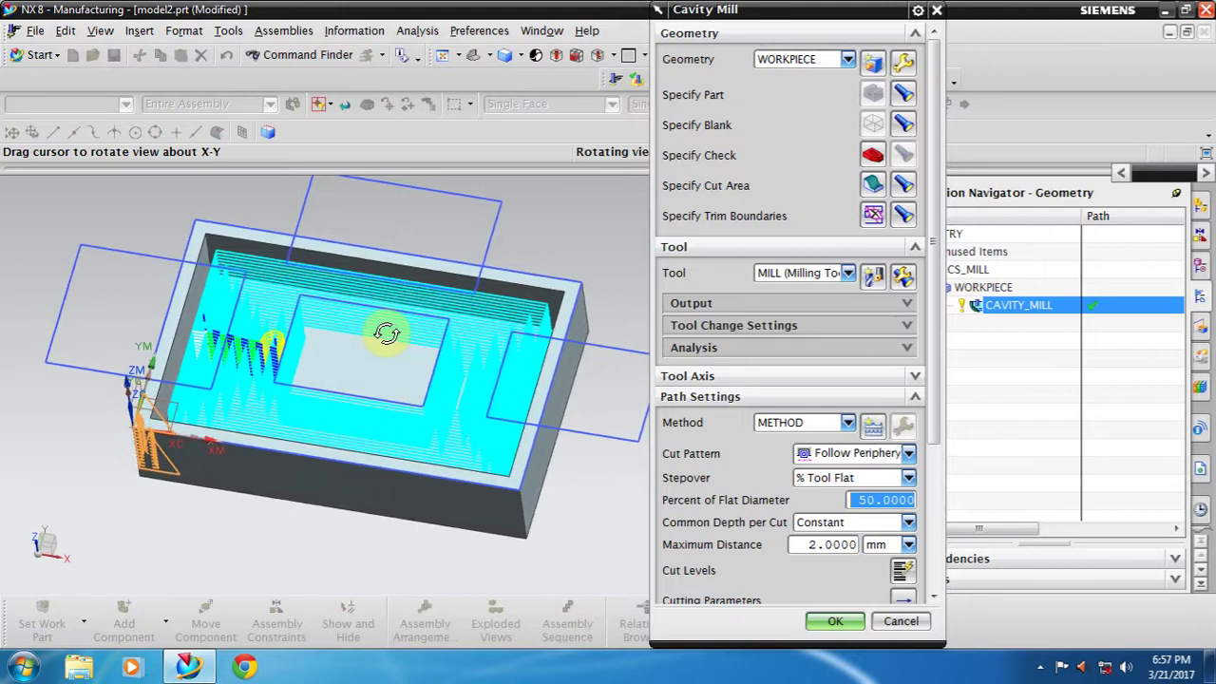
scroll(872, 548, down, 3)
scroll(872, 548, down, 2)
click(801, 576)
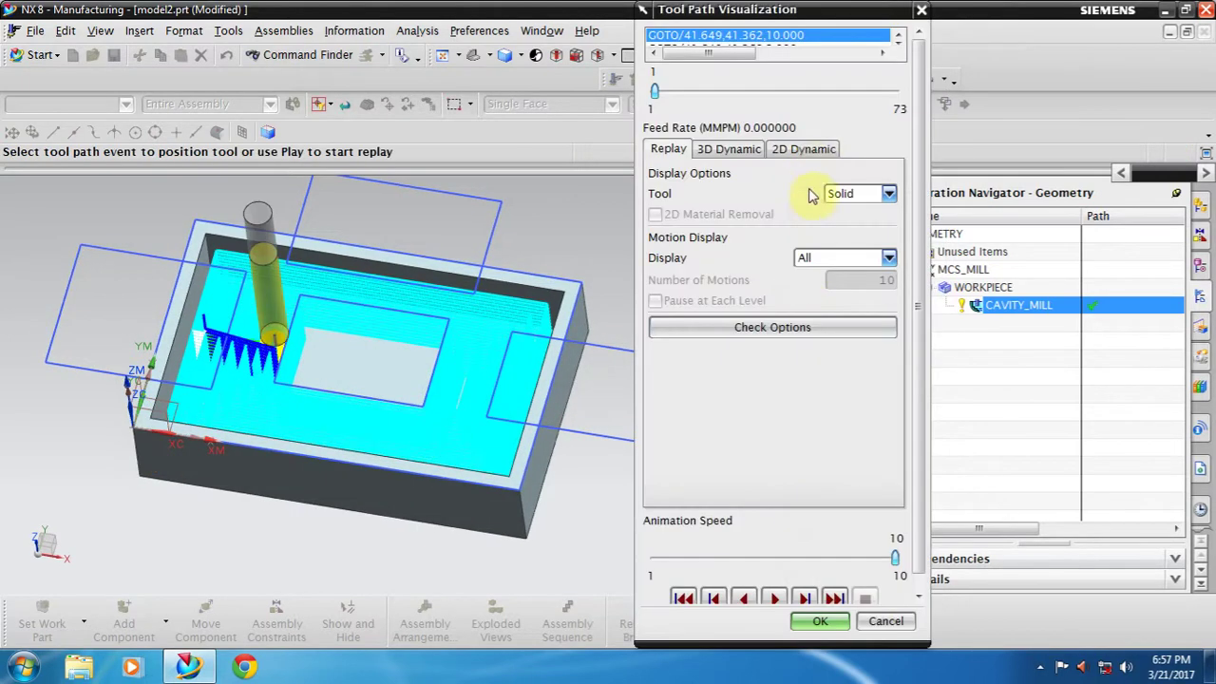
Step: Play the 2D Dynamic simulation and compare, showing the uncut central block
click(806, 150)
click(775, 600)
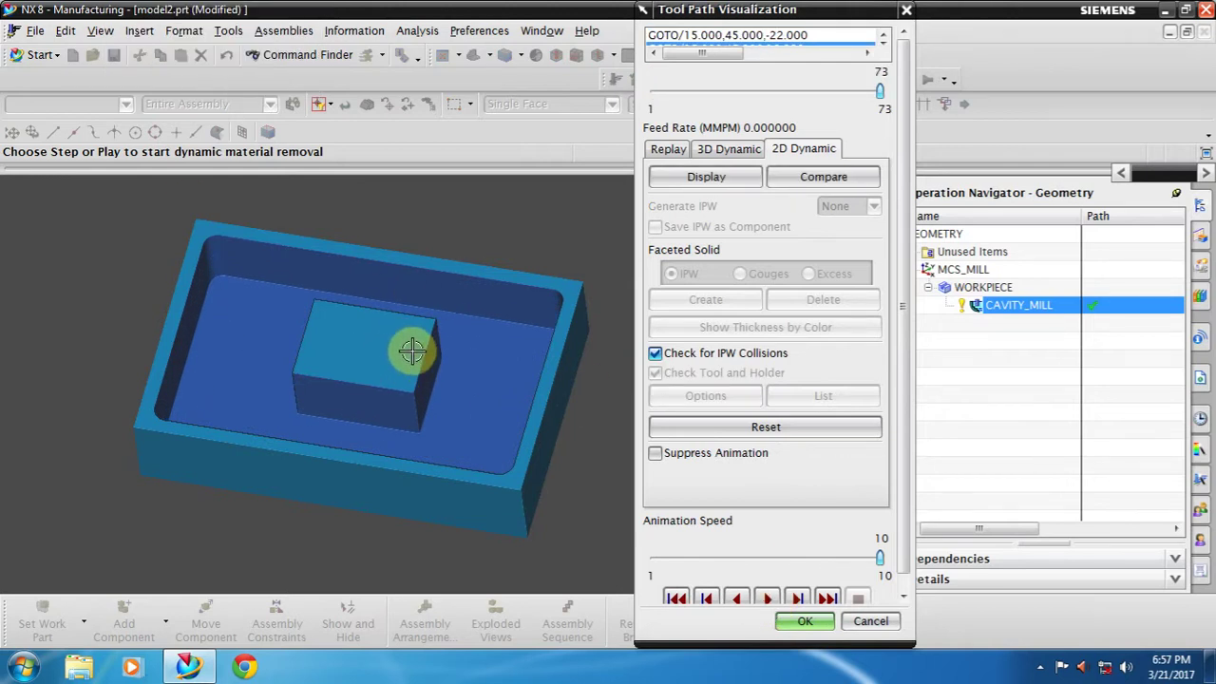
click(801, 183)
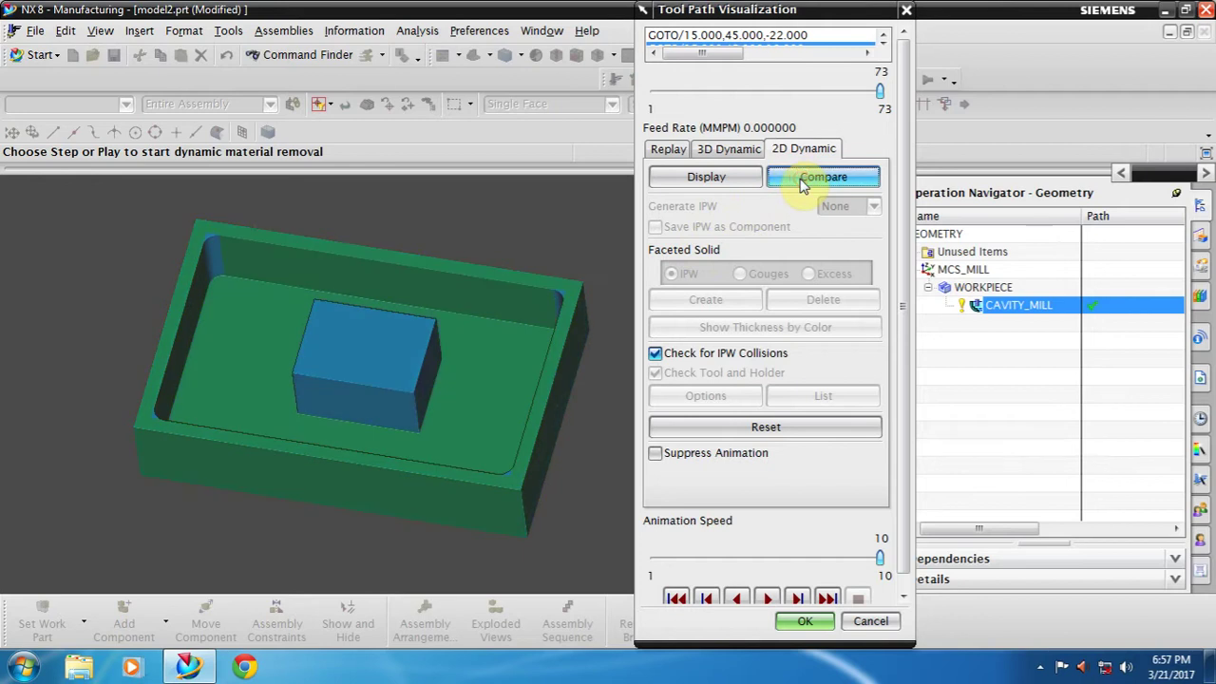
click(809, 621)
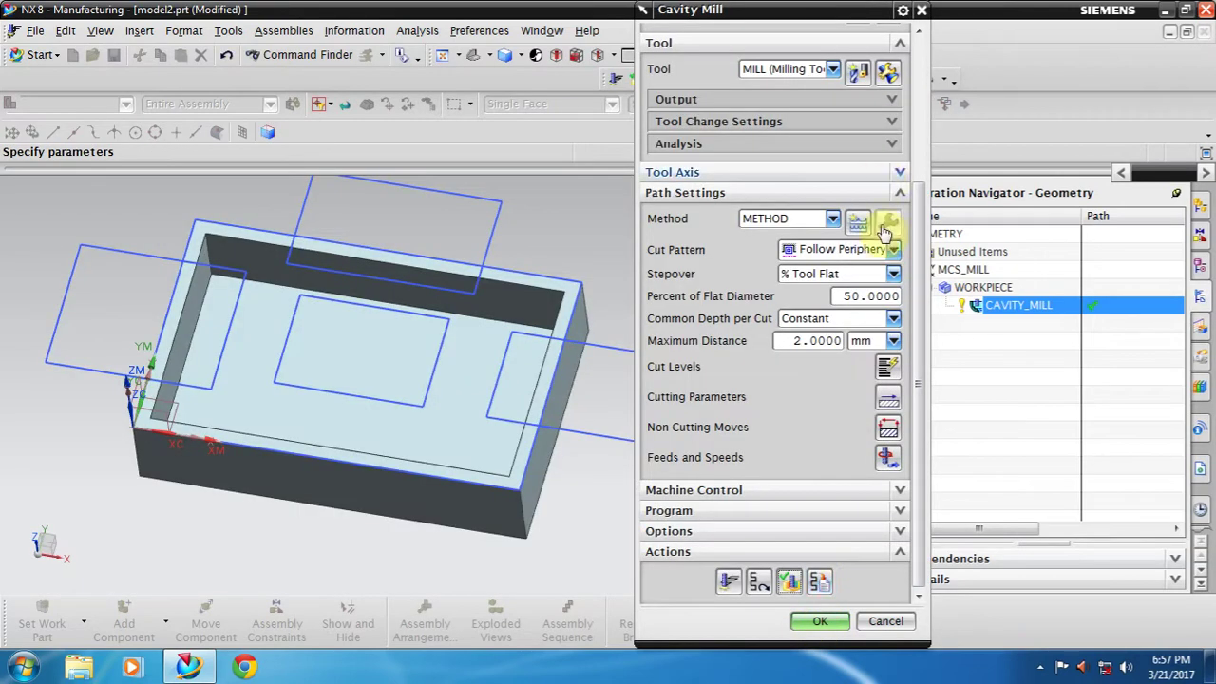
Step: Change the trim boundary's trim side to Outside and regenerate the toolpath
scroll(883, 225, up, 3)
click(858, 173)
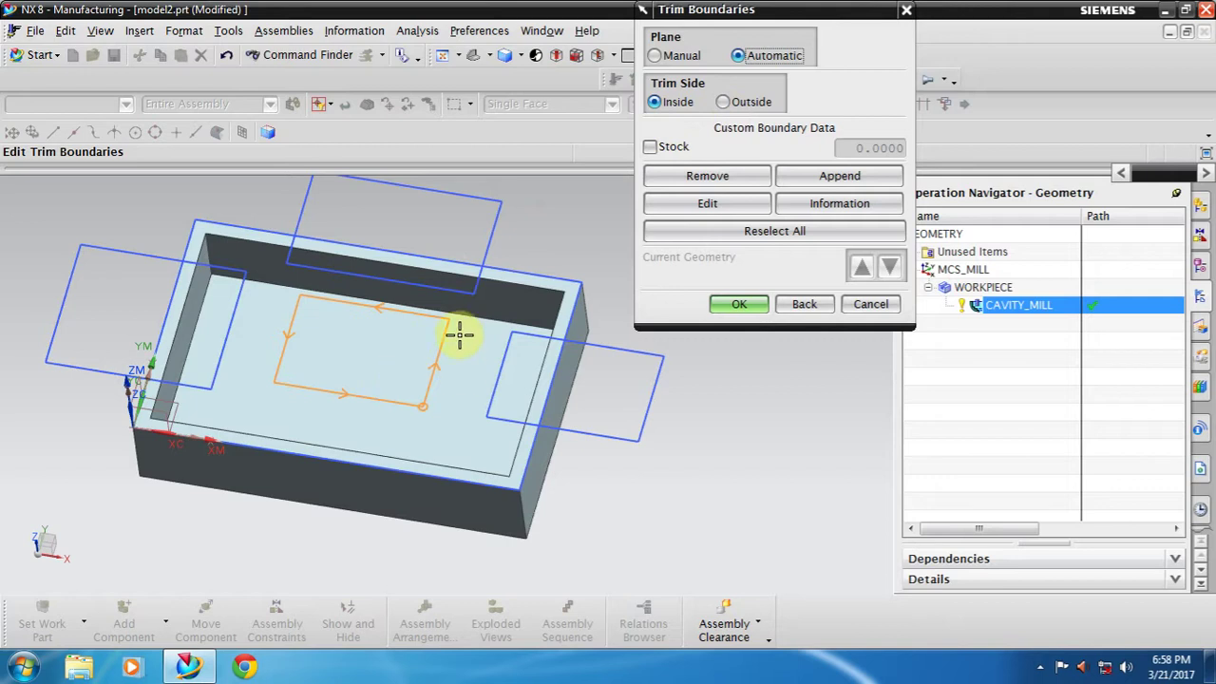
click(722, 103)
click(746, 304)
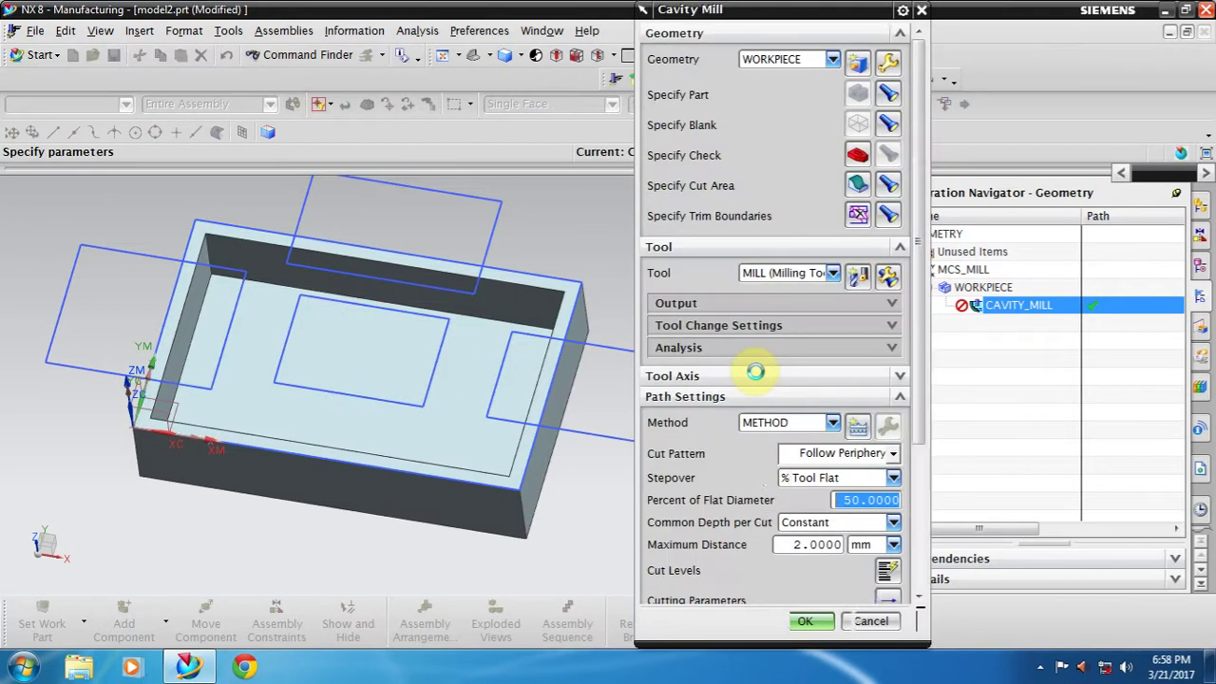
scroll(755, 371, down, 3)
click(729, 581)
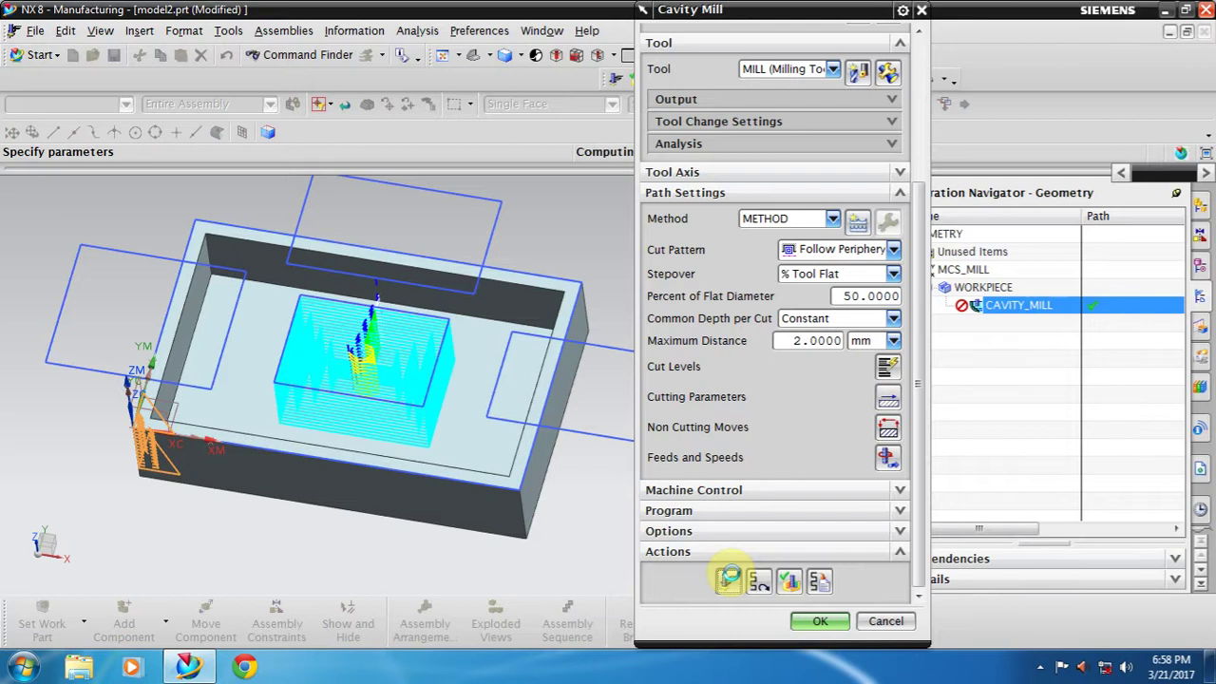
Step: Verify the new path with a 2D Dynamic simulation and compare against the part
scroll(779, 543, down, 5)
click(776, 504)
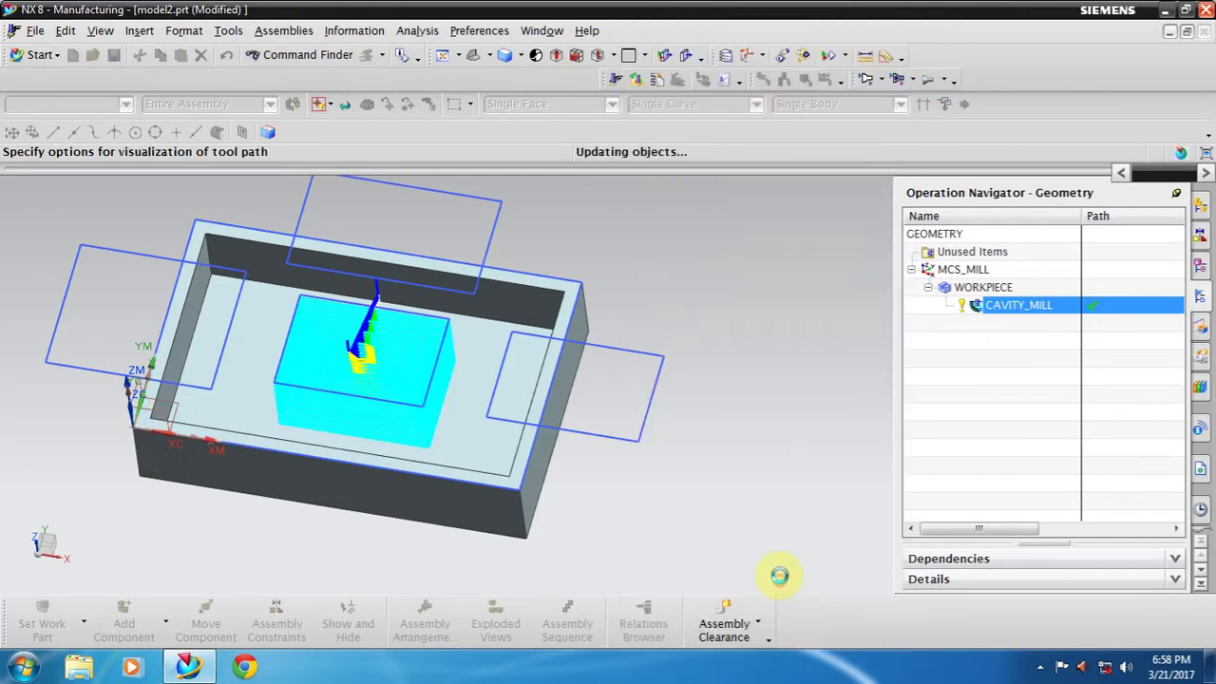
click(785, 152)
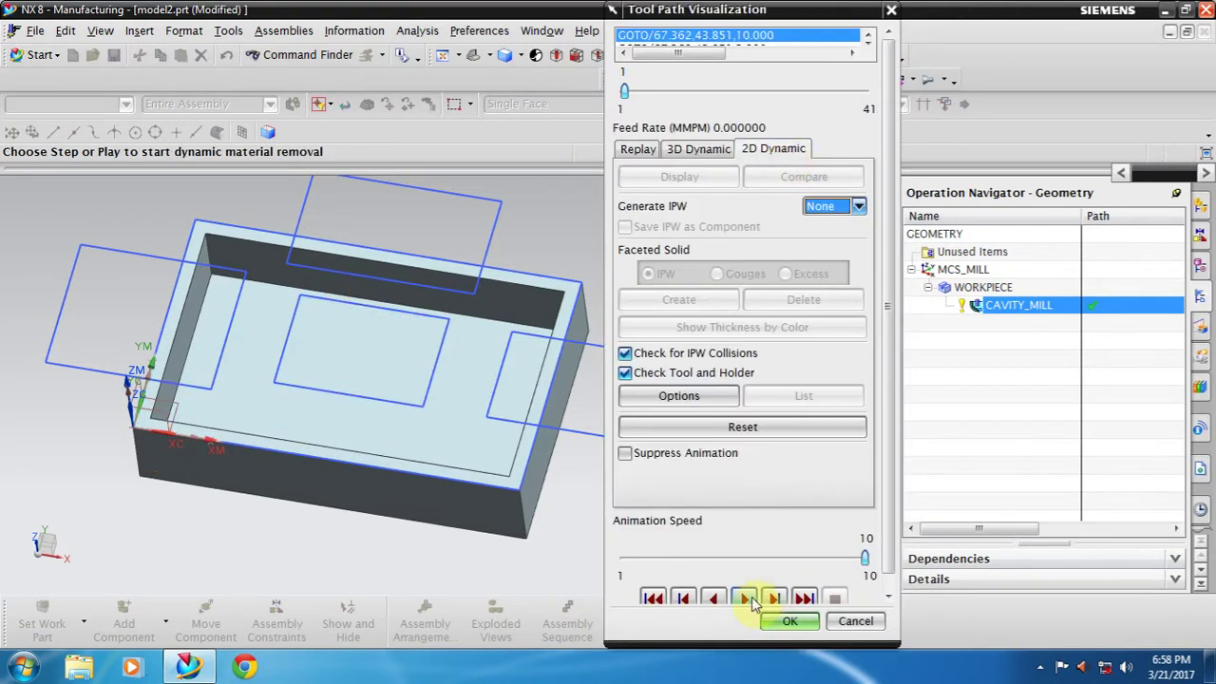
click(747, 598)
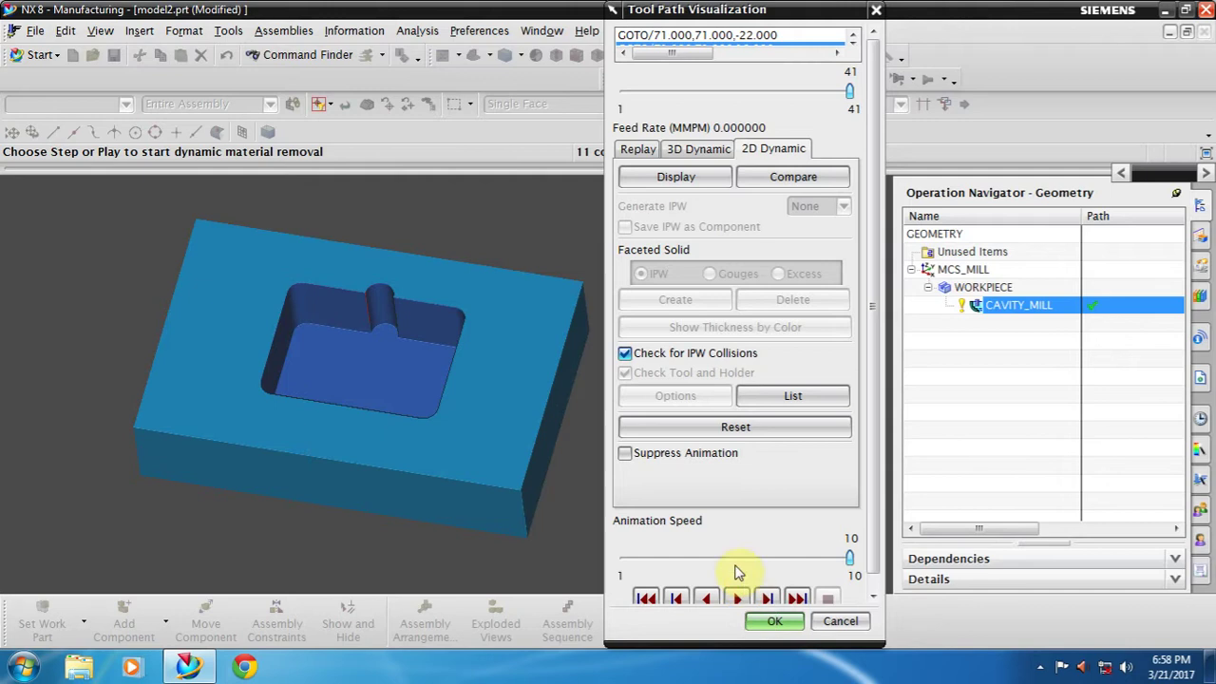
click(782, 181)
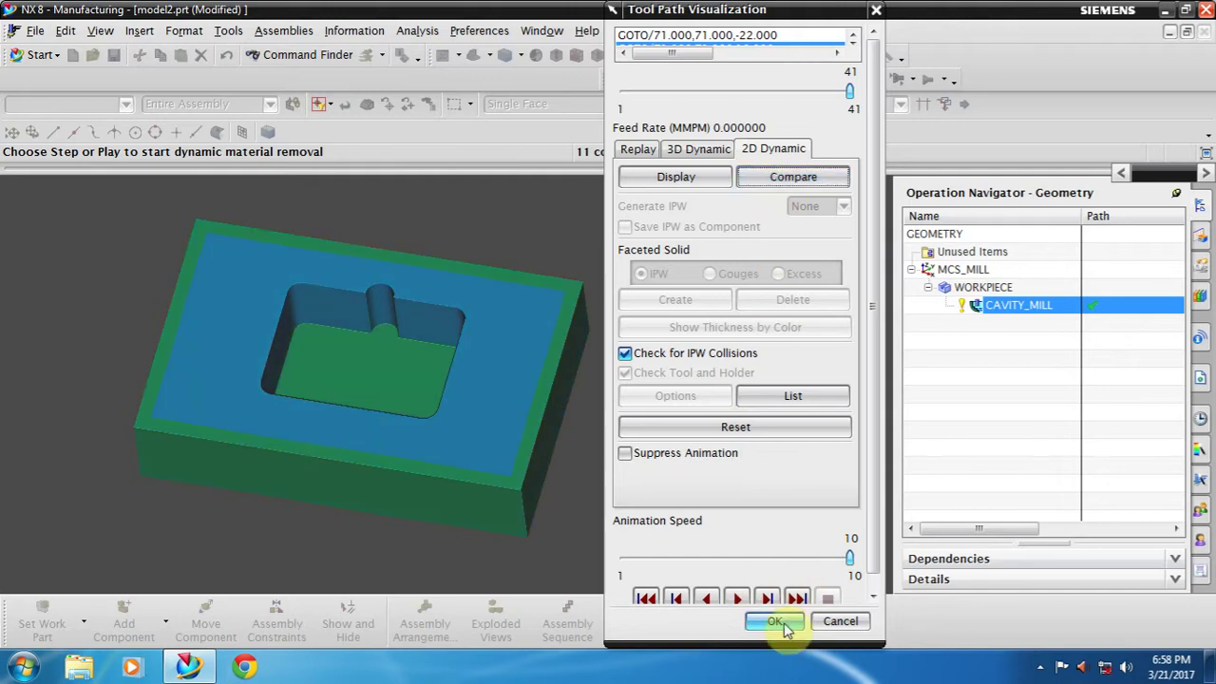
click(778, 622)
Step: Inspect the machined part, then accept the CAVITY_MILL operation
scroll(337, 356, up, 2)
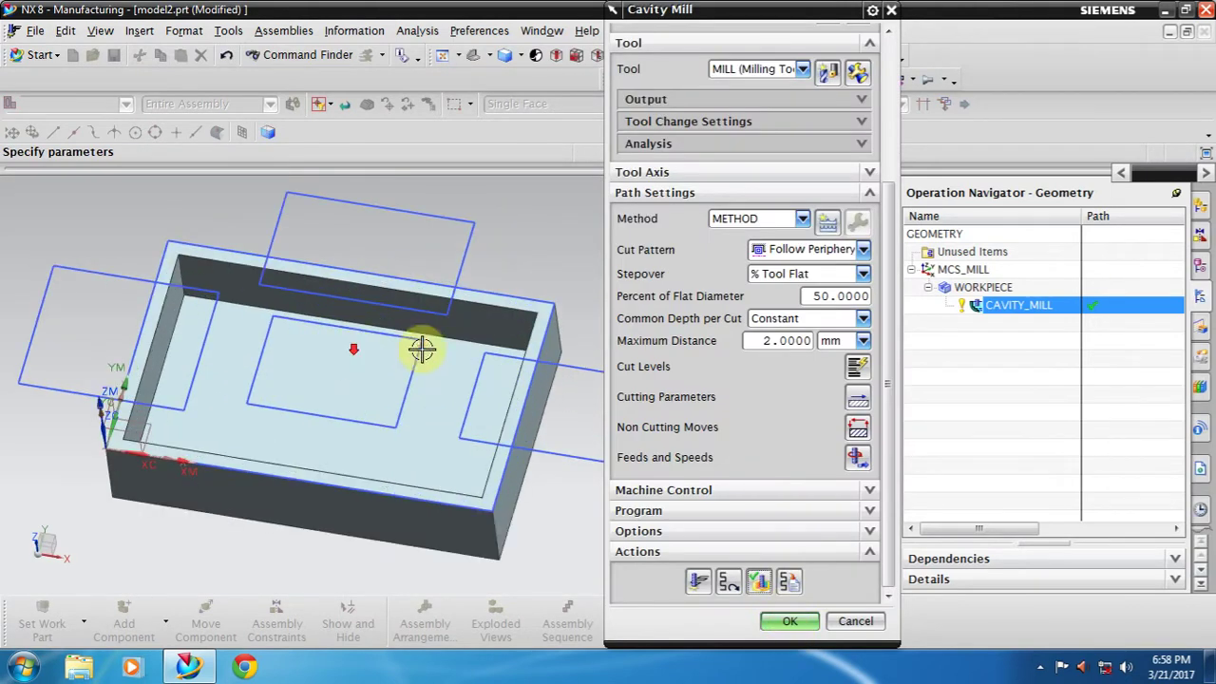
mouse_move(887, 370)
mouse_down()
mouse_move(889, 245)
mouse_move(825, 213)
mouse_up()
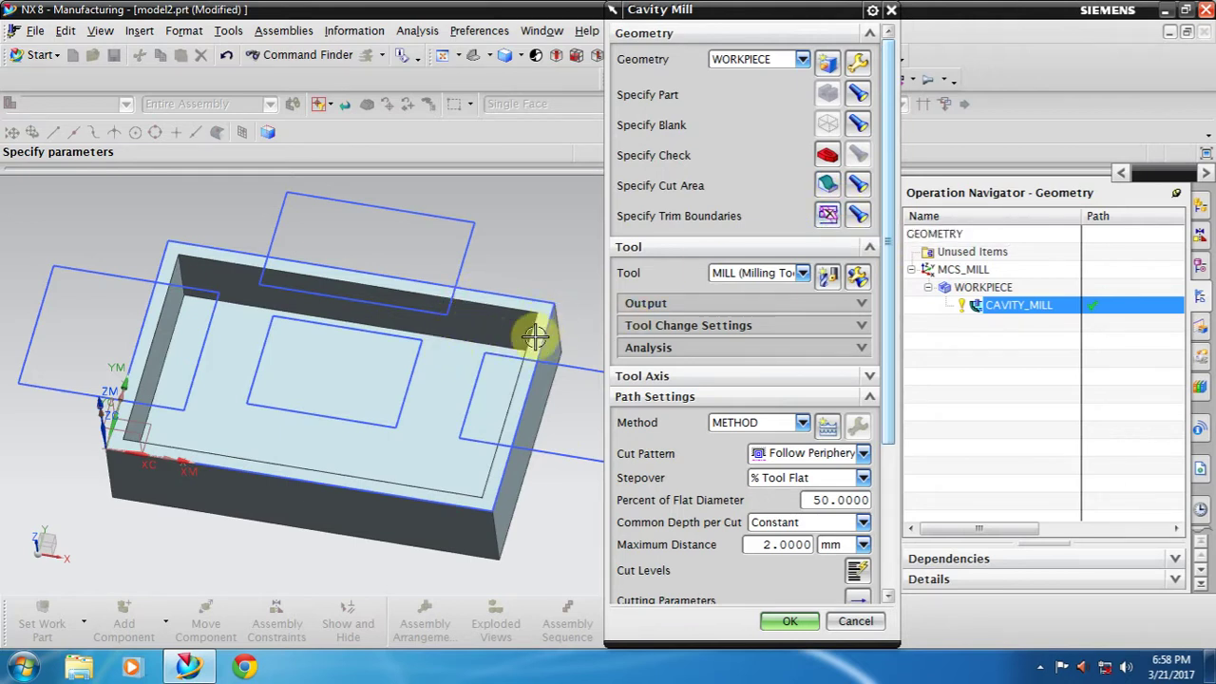
scroll(428, 323, down, 2)
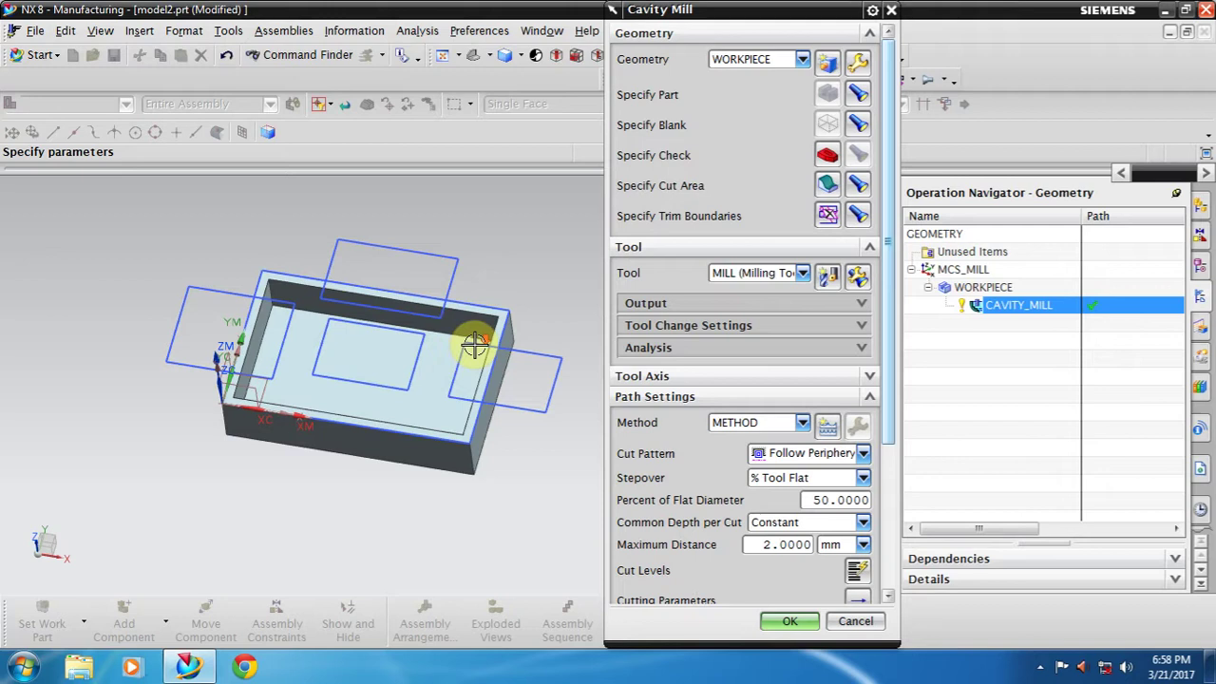
scroll(474, 344, up, 3)
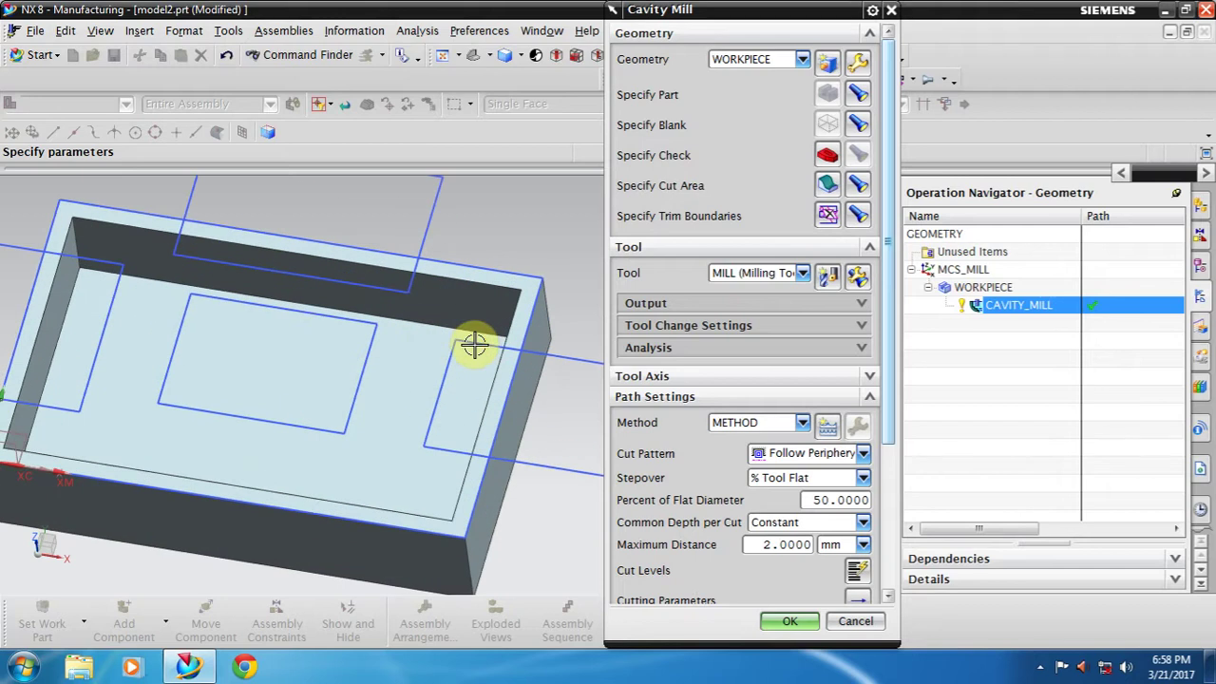
click(781, 622)
scroll(703, 361, down, 3)
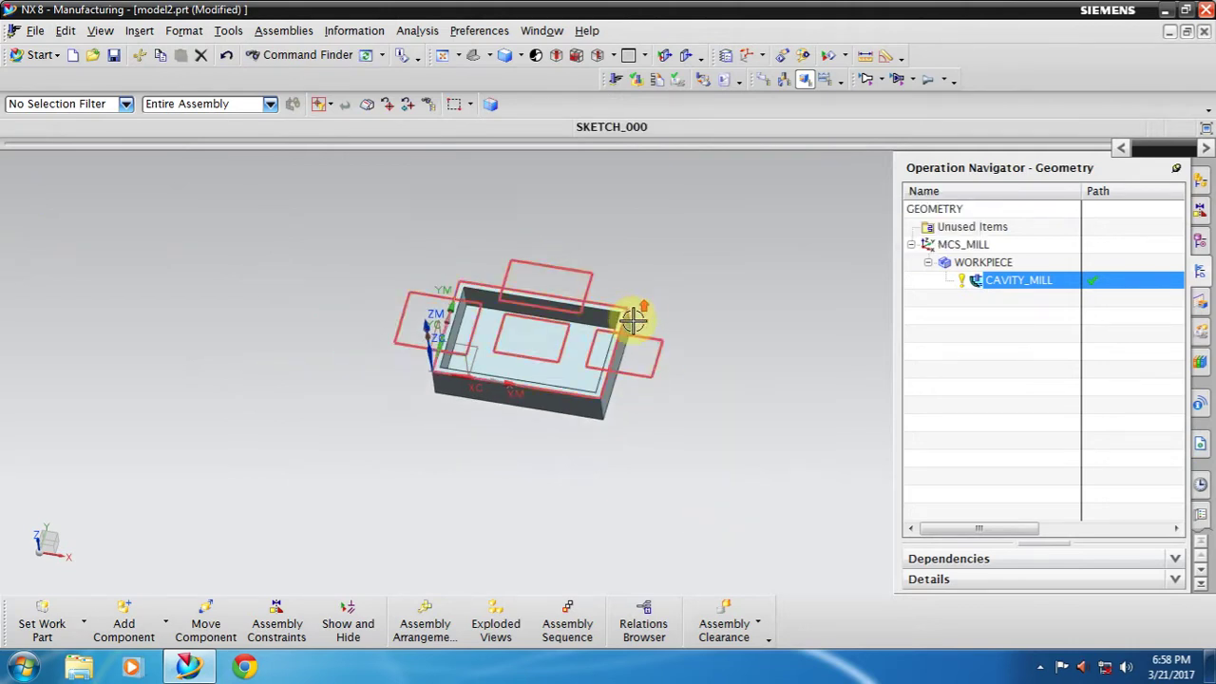
Step: Create a new ZLEVEL_PROFILE operation from the CAVITY_MILL context menu
right_click(980, 287)
mouse_move(1013, 480)
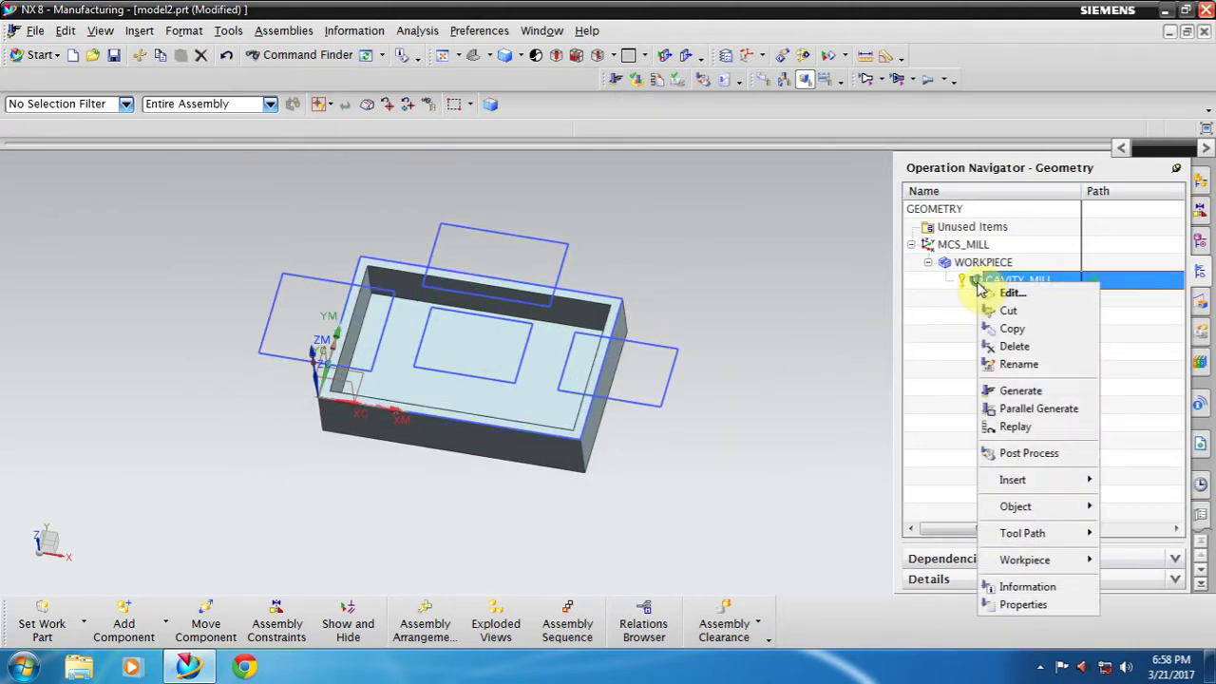
click(941, 480)
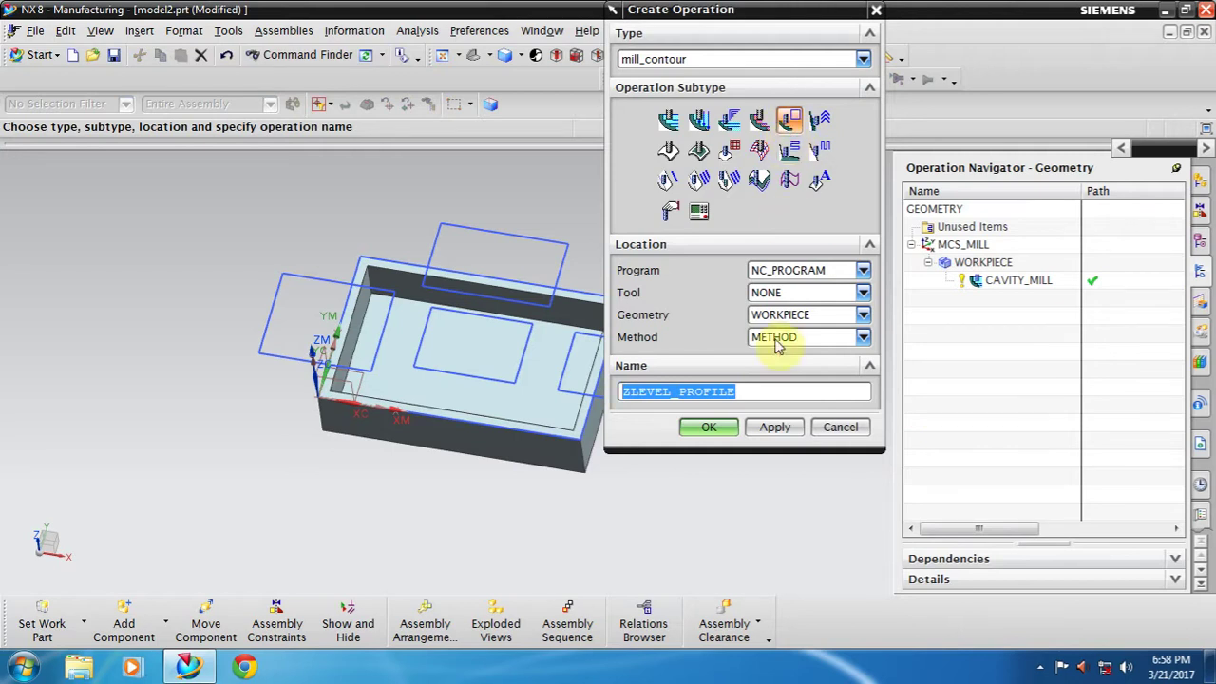
click(730, 428)
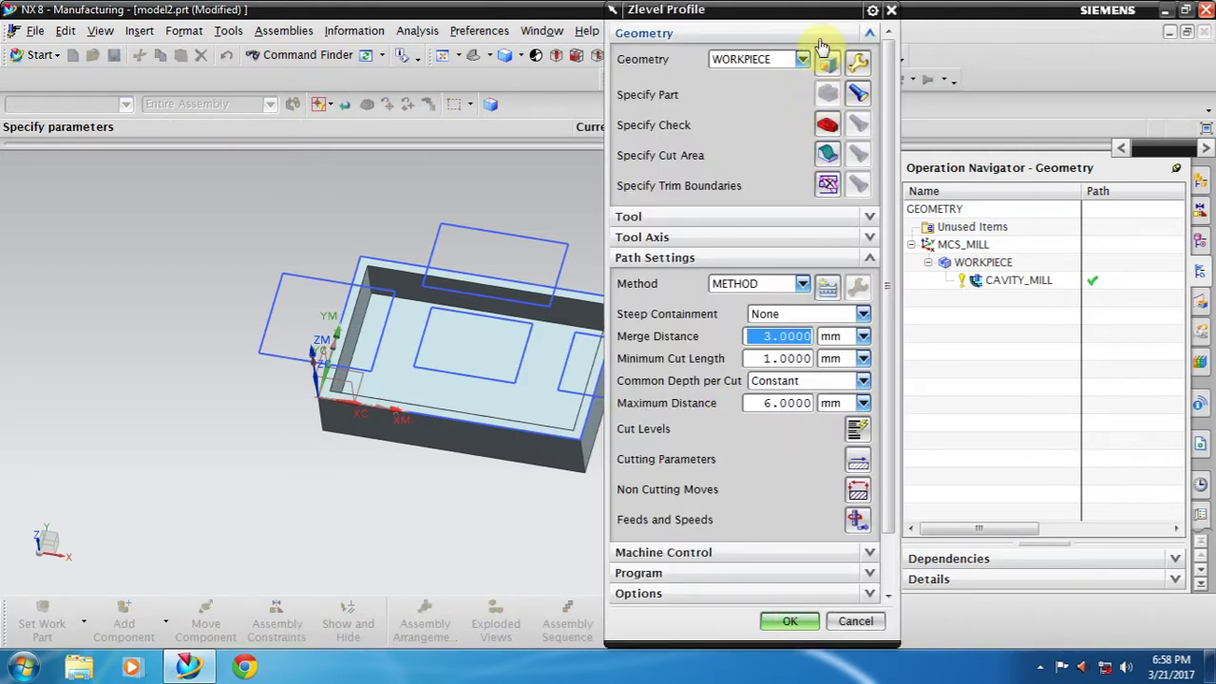
drag(817, 11, 964, 11)
Step: Select the four pocket wall faces as the cut area
click(970, 152)
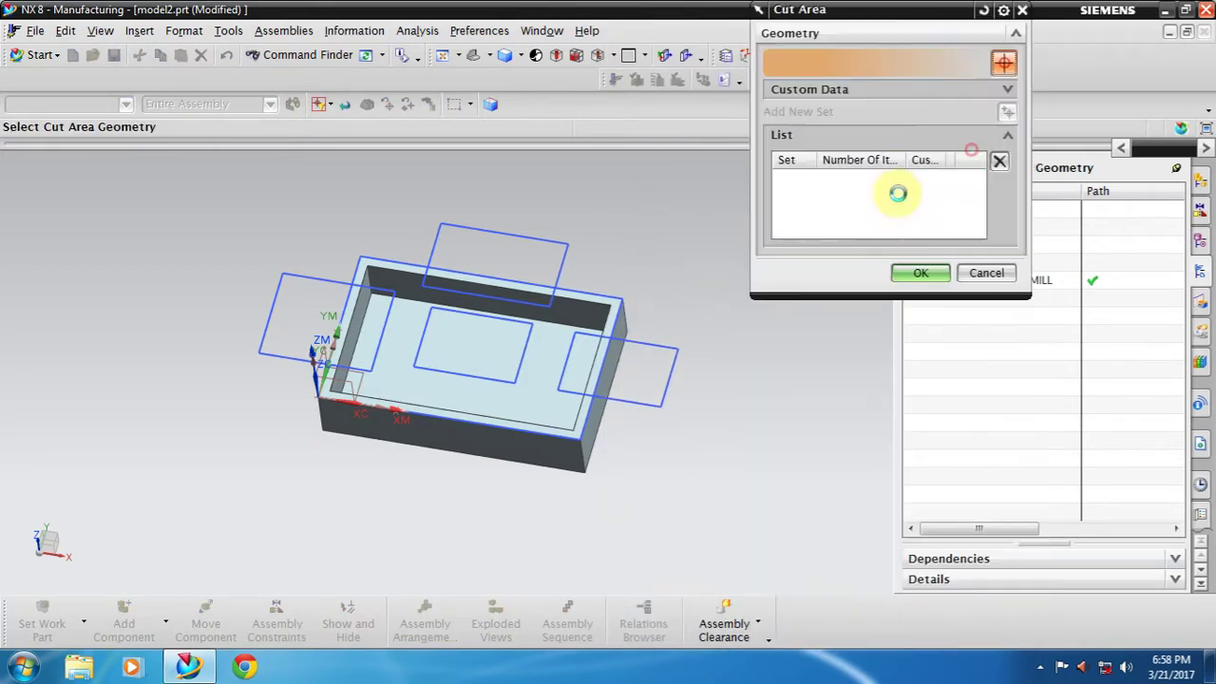
click(573, 445)
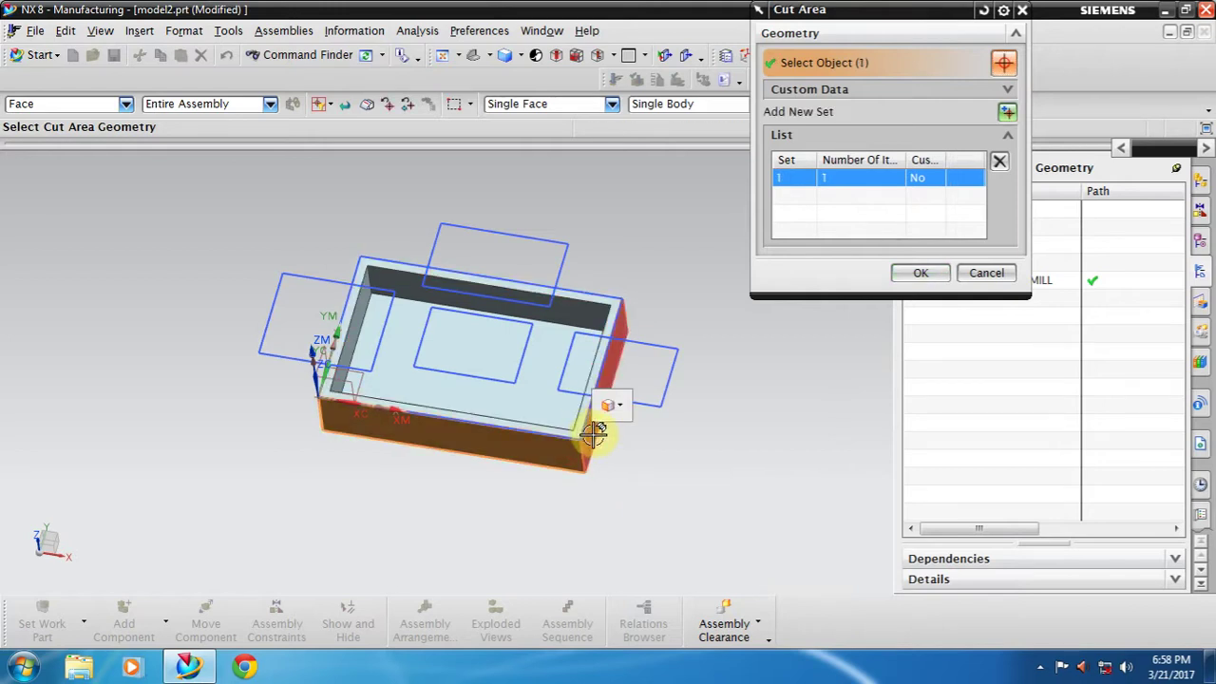
click(593, 432)
middle_drag(546, 353, 530, 376)
click(516, 403)
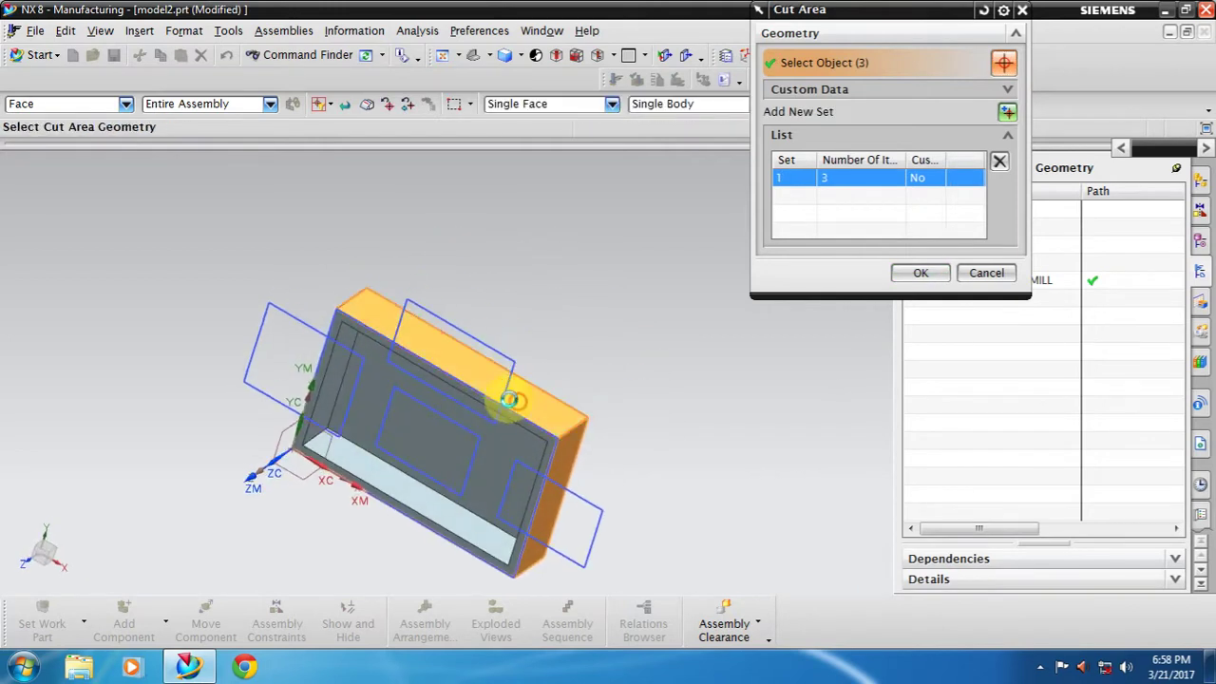
mouse_move(421, 347)
middle_down()
mouse_move(393, 357)
mouse_move(549, 325)
middle_up()
click(392, 356)
click(919, 273)
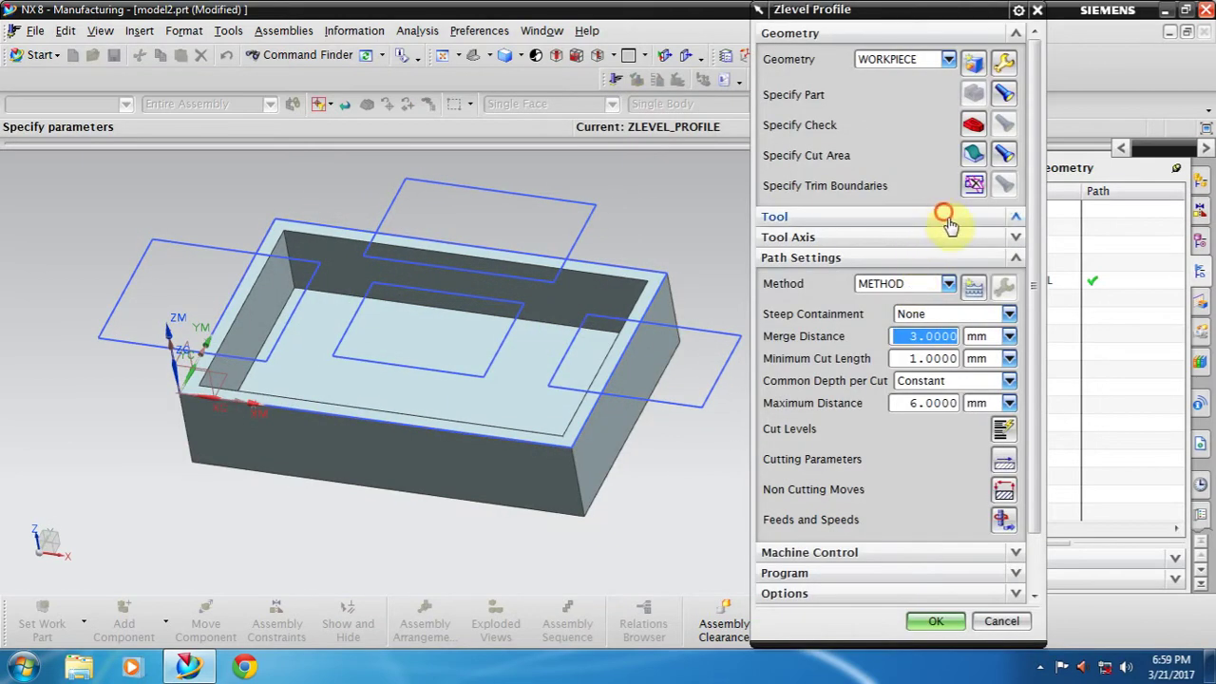
Step: Set the maximum distance per cut to 2 mm
click(950, 218)
click(948, 248)
click(914, 262)
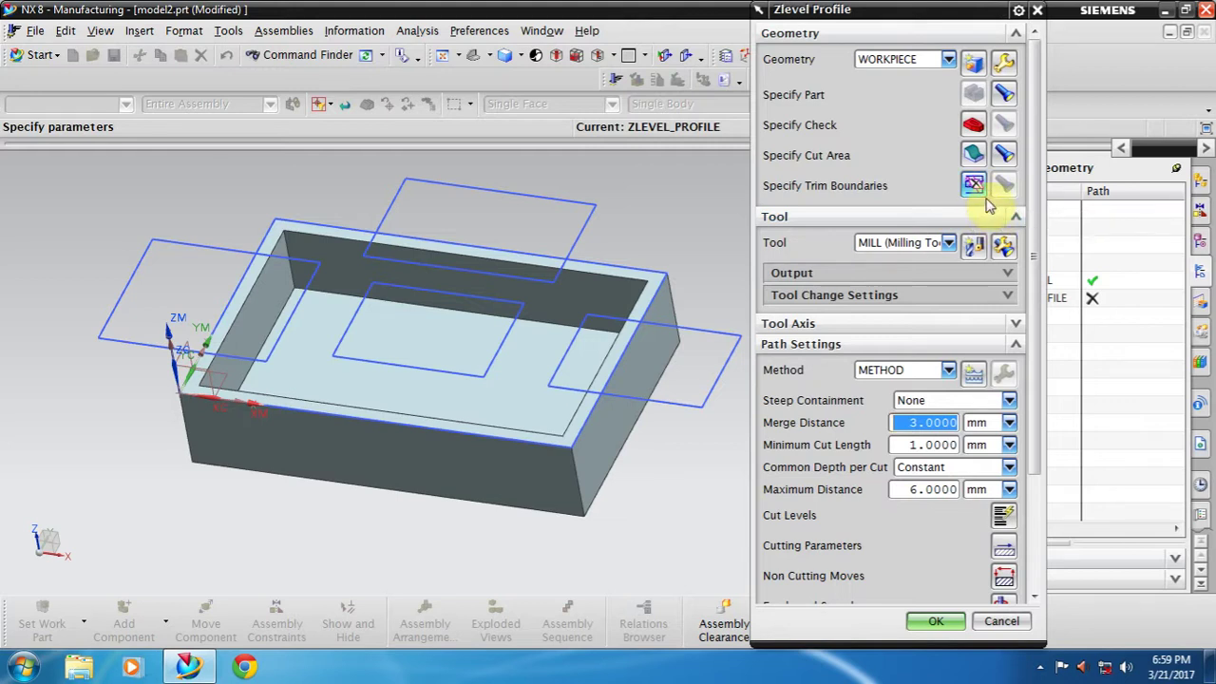
scroll(985, 329, down, 3)
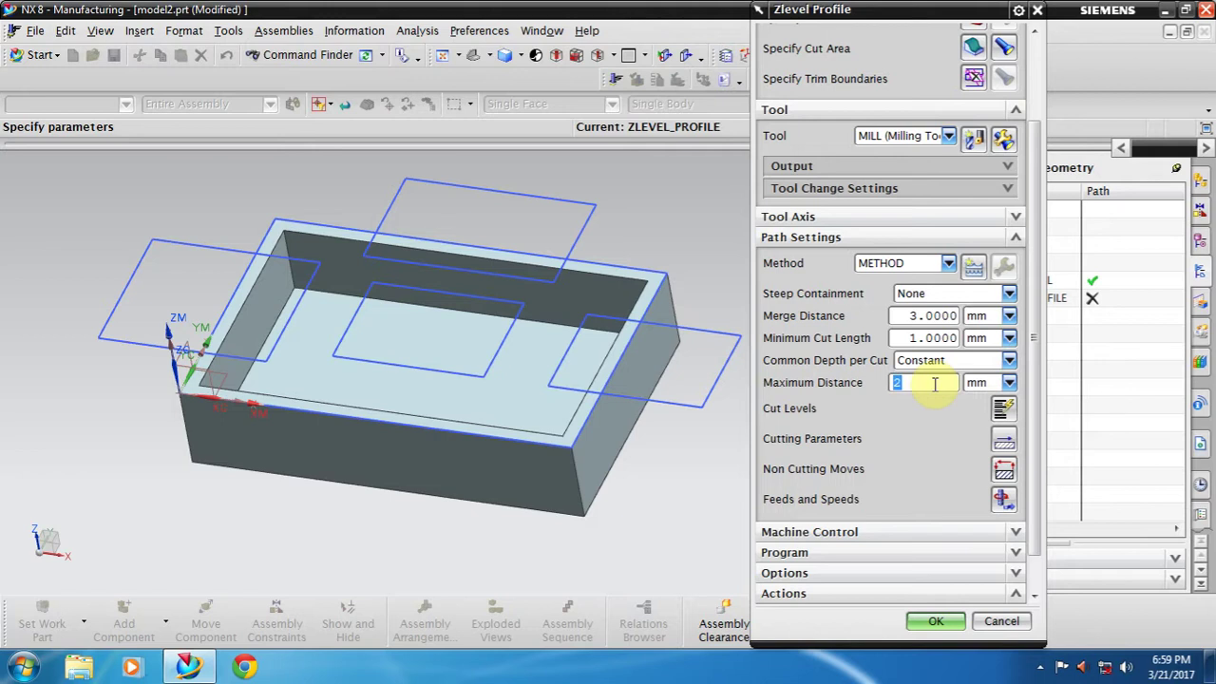
Step: Review the cut levels (30 mm range depth) and cutting parameters, leaving them unchanged
click(1003, 412)
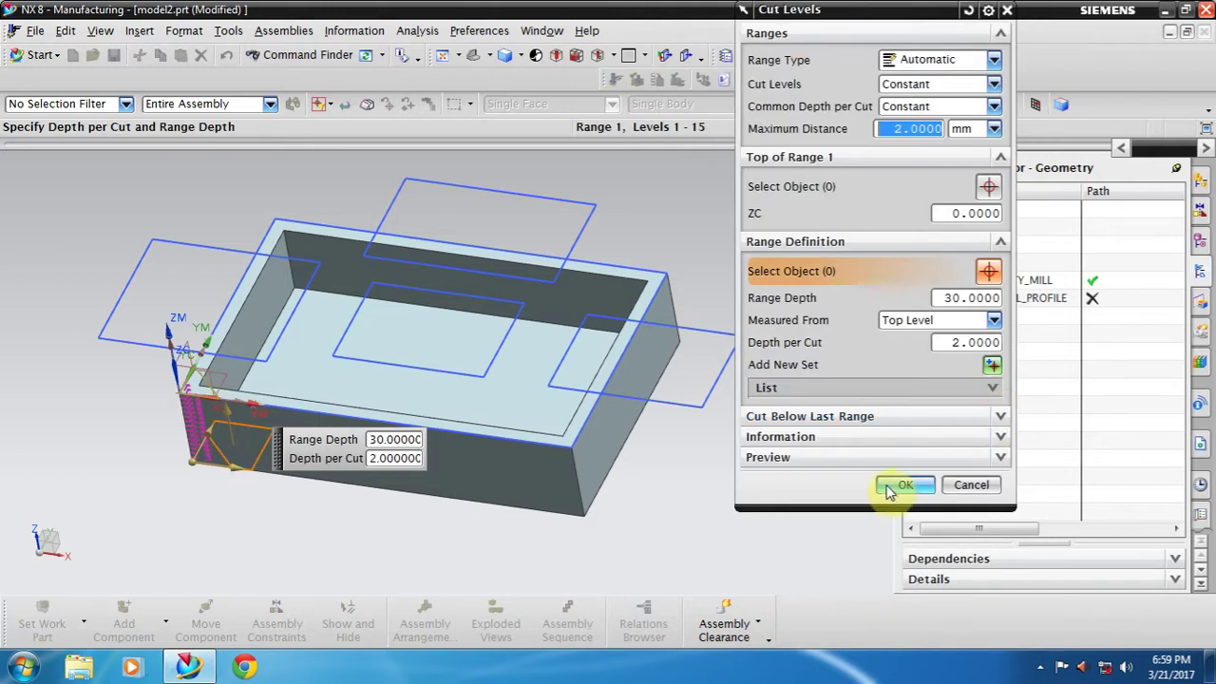
click(887, 489)
click(999, 444)
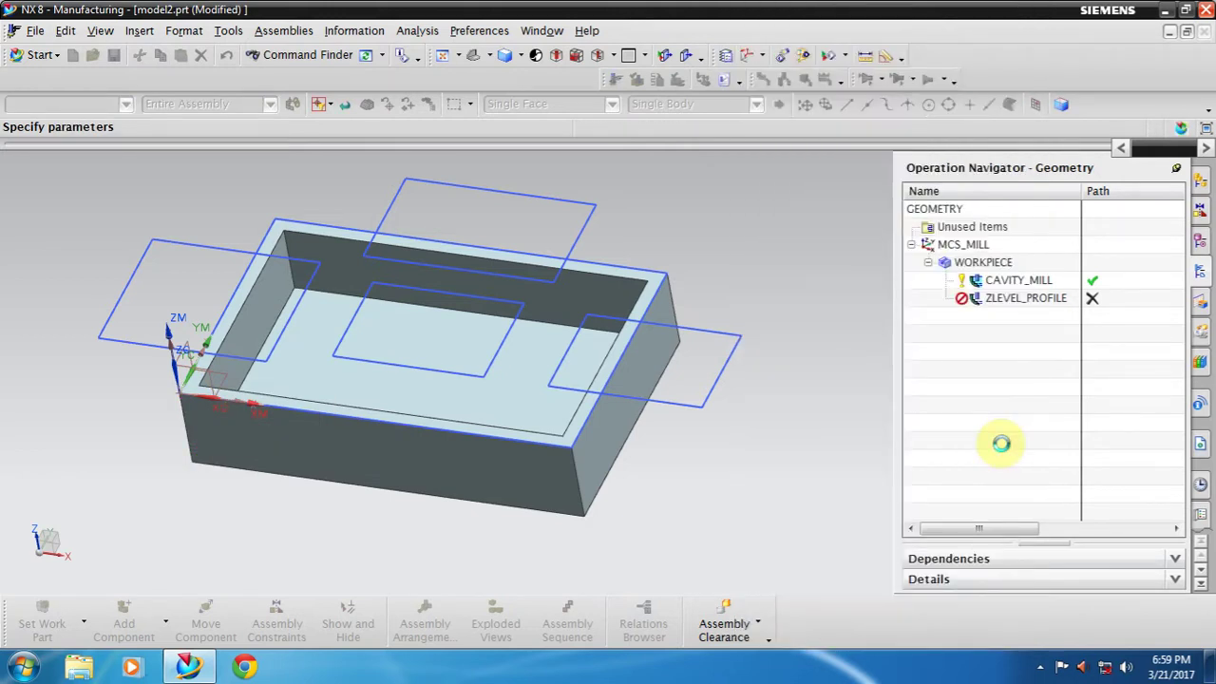
click(899, 41)
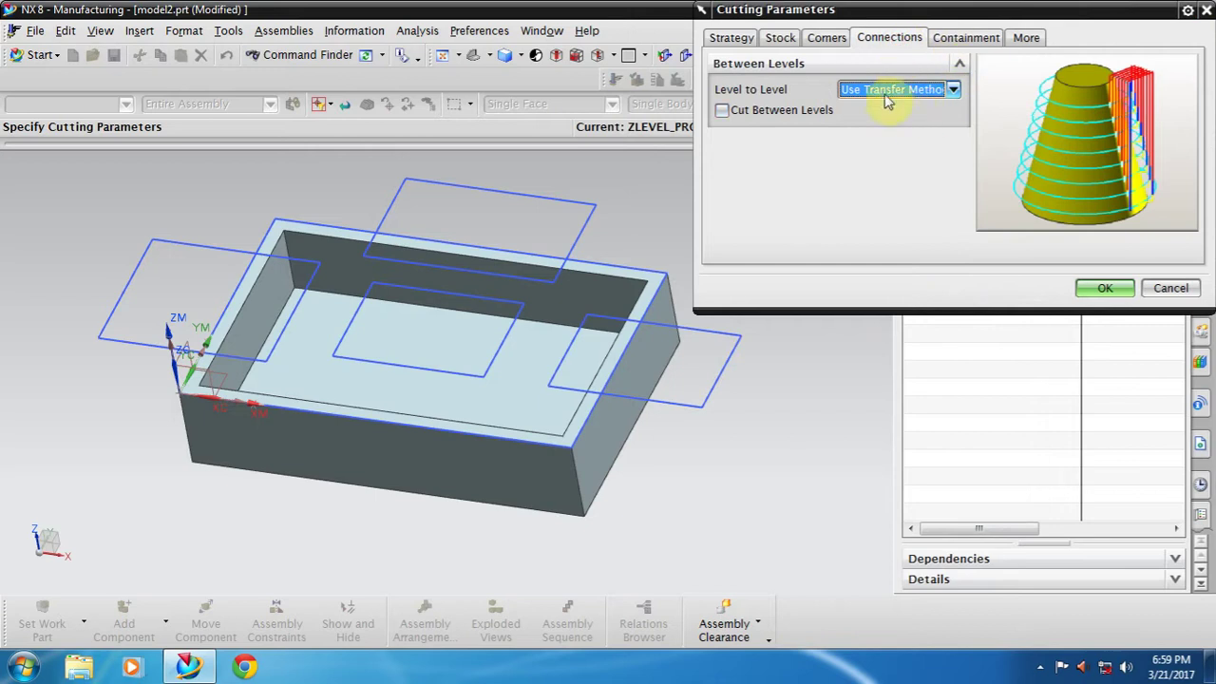
click(741, 37)
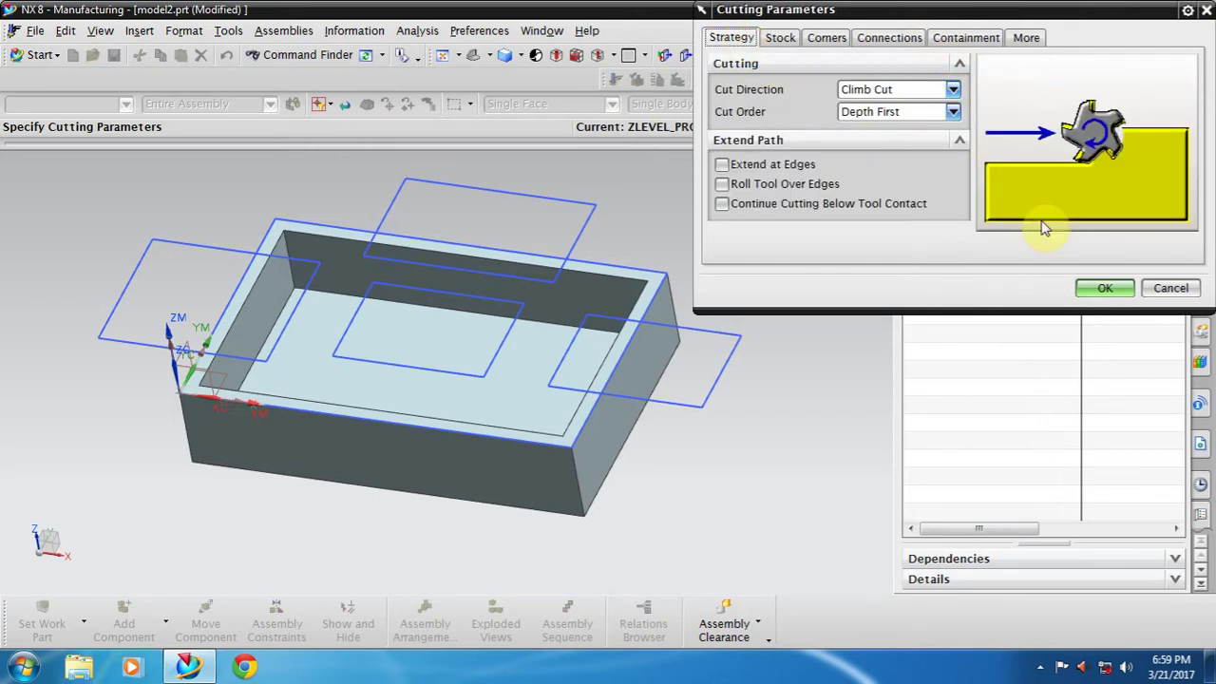
click(1102, 288)
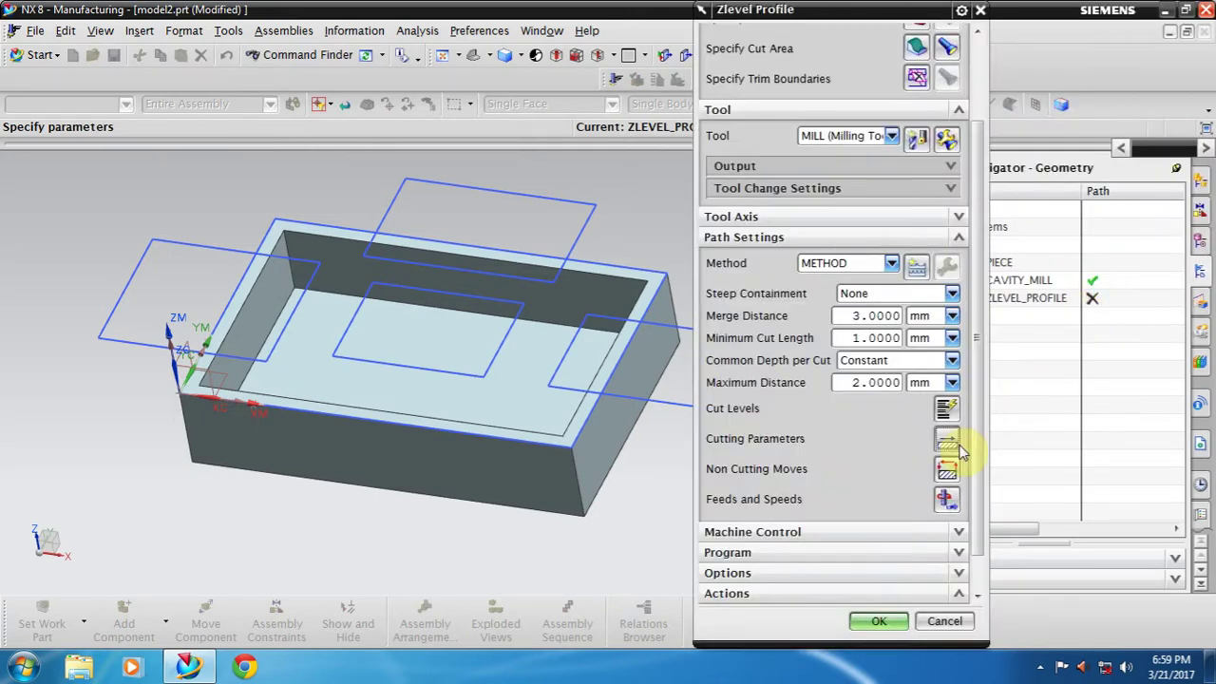
scroll(950, 459, down, 1)
click(947, 426)
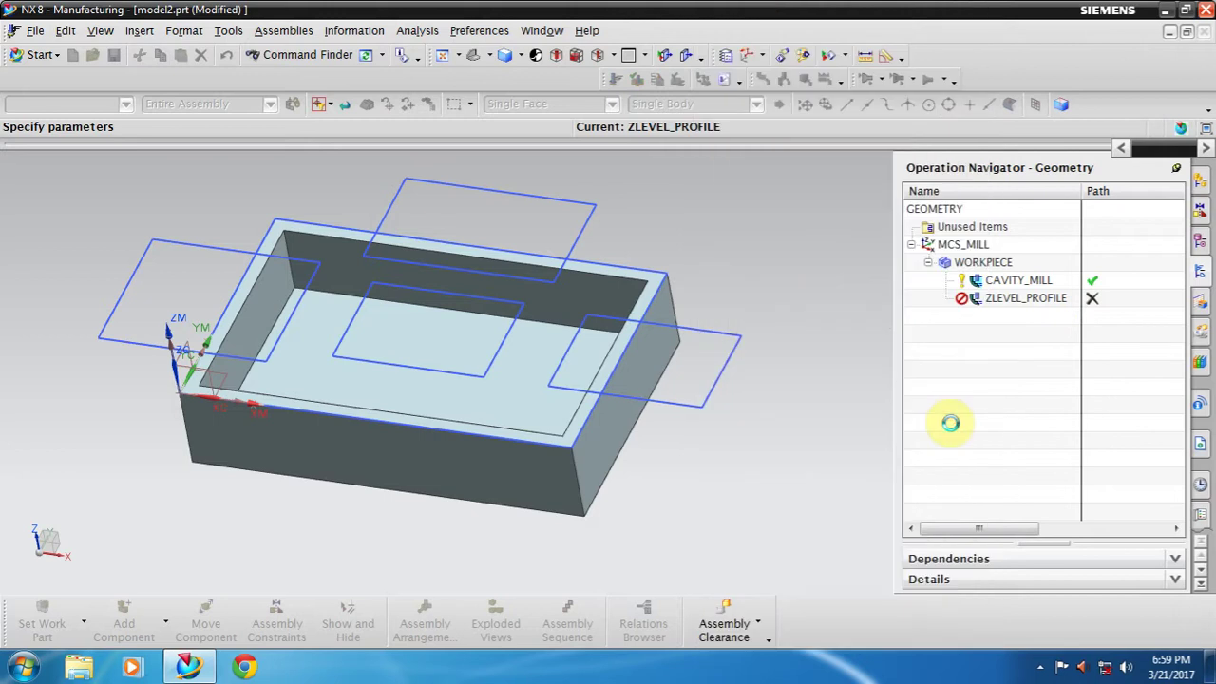
Step: Set closed-area engage to Same as Open Area and both transfers to Previous Plane, 1 mm clearance
click(935, 90)
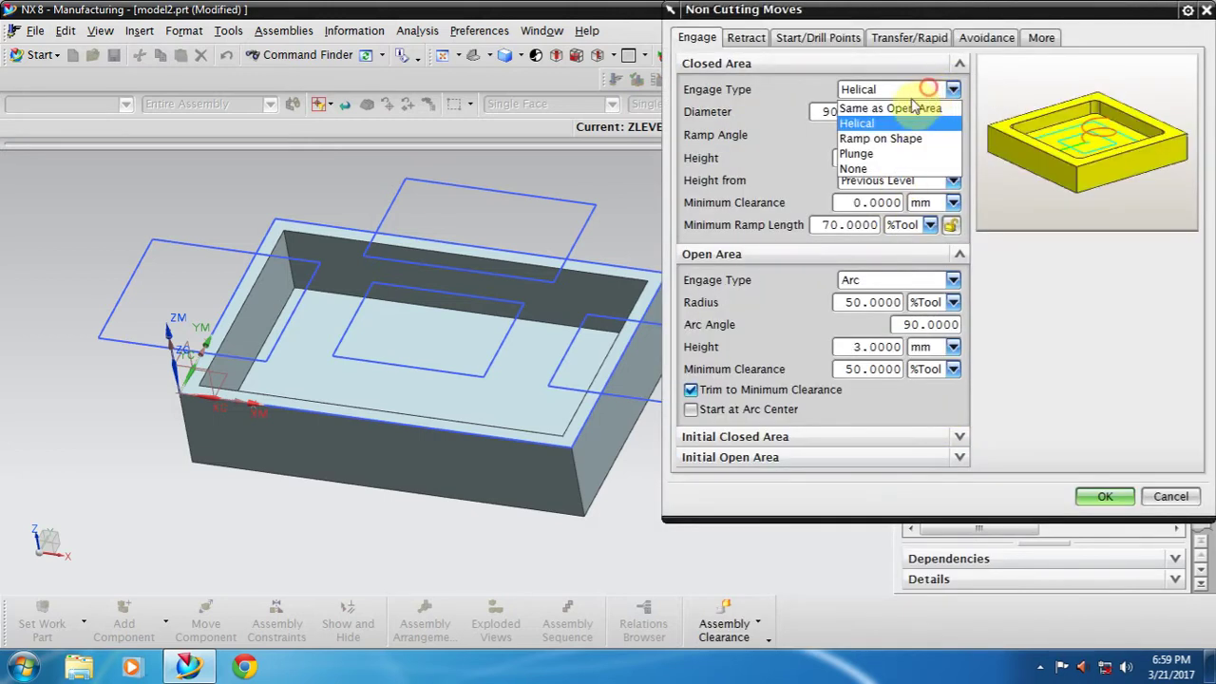
click(912, 107)
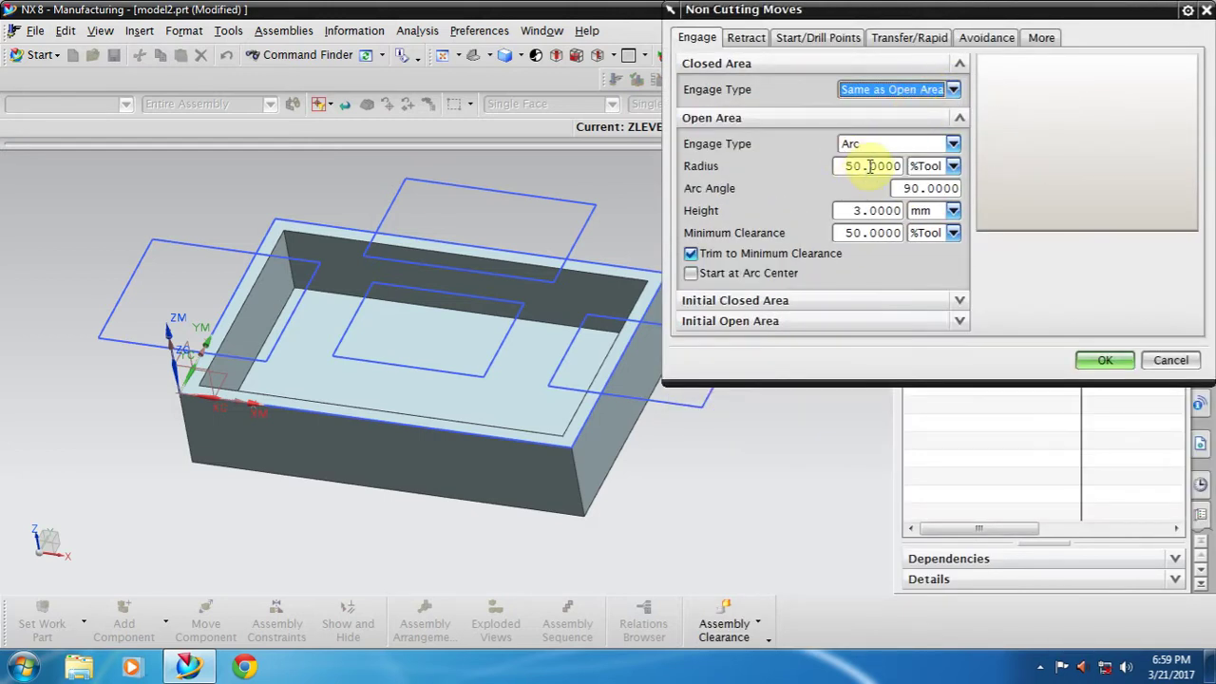
click(905, 38)
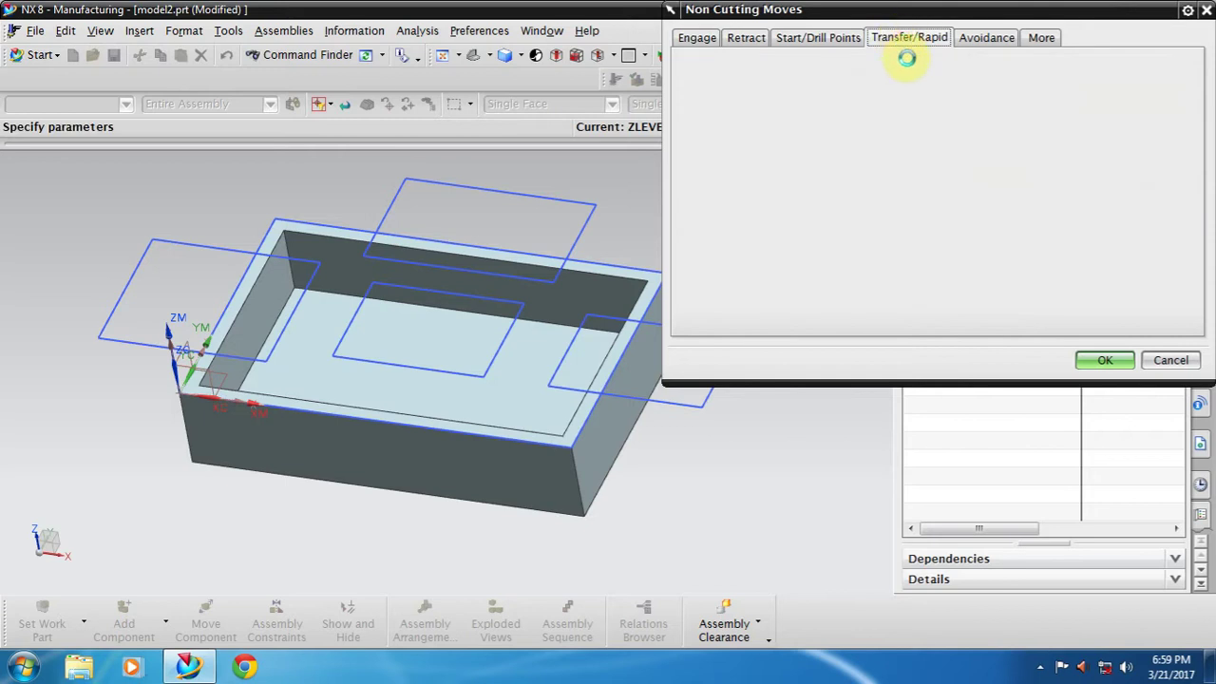
click(921, 173)
click(904, 239)
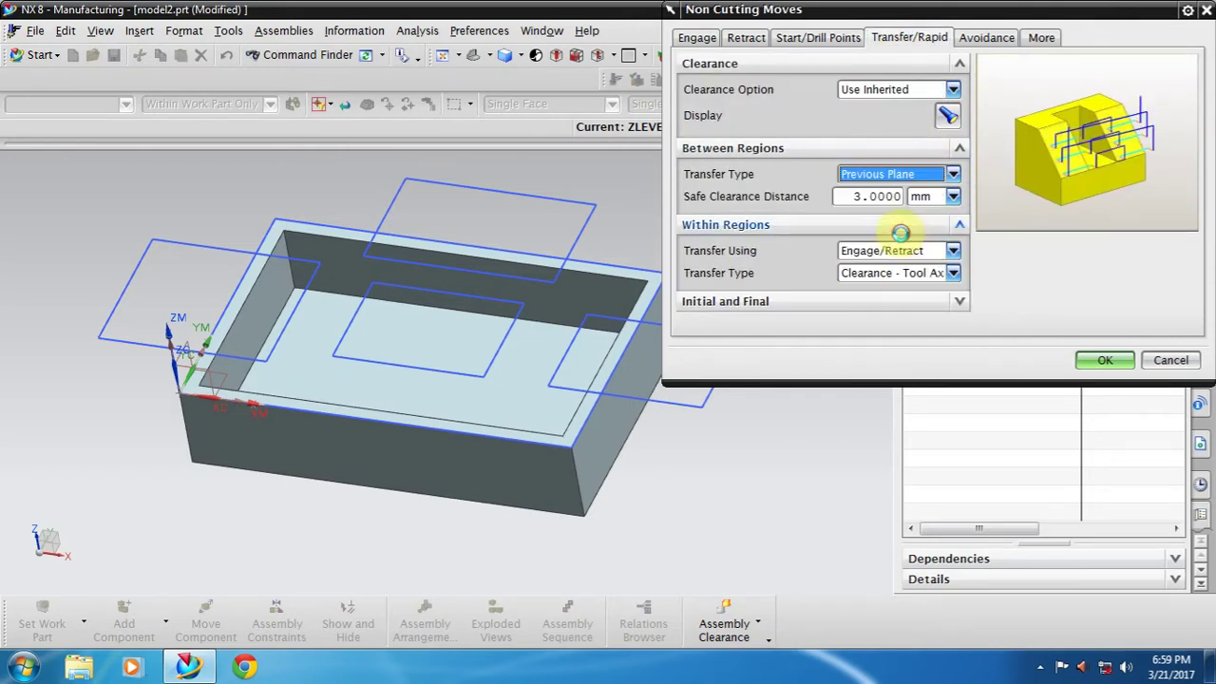
click(902, 275)
click(895, 307)
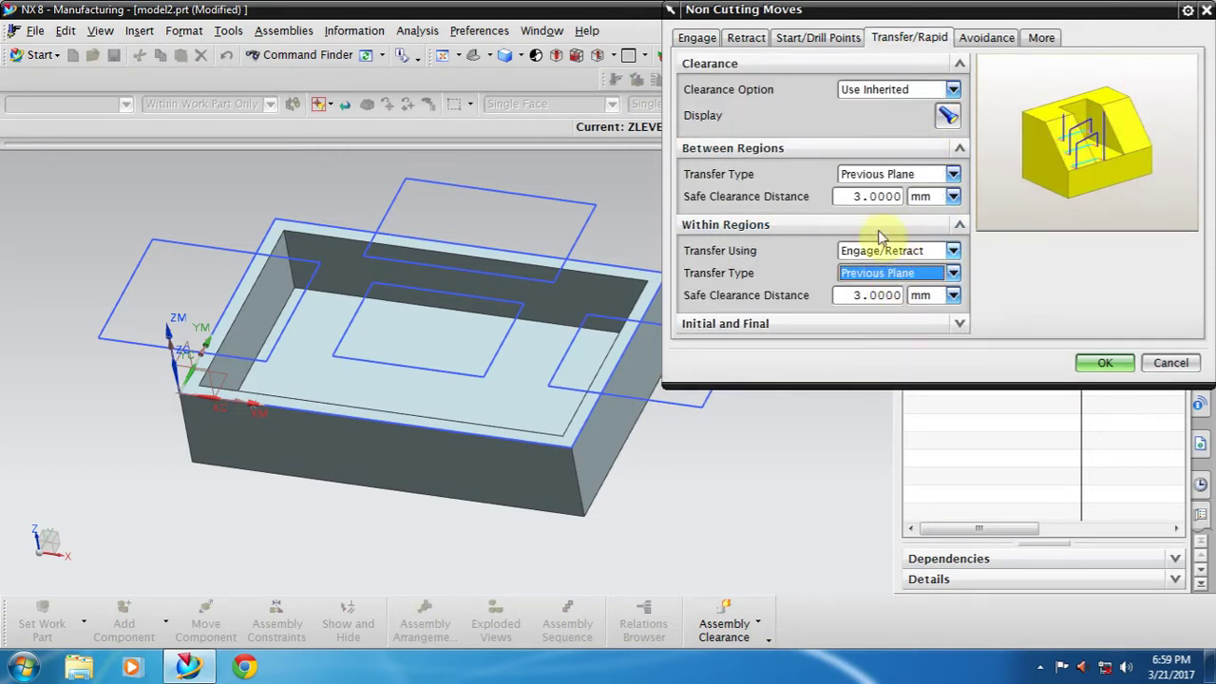
double_click(865, 197)
text(1)
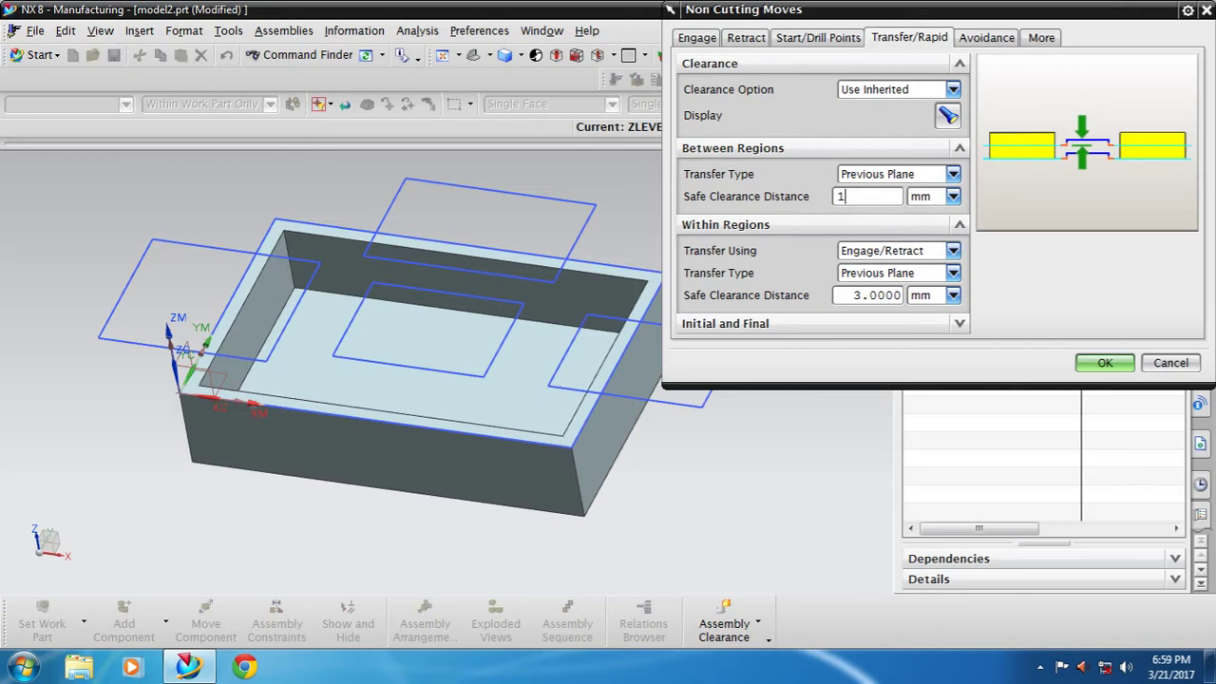
double_click(855, 295)
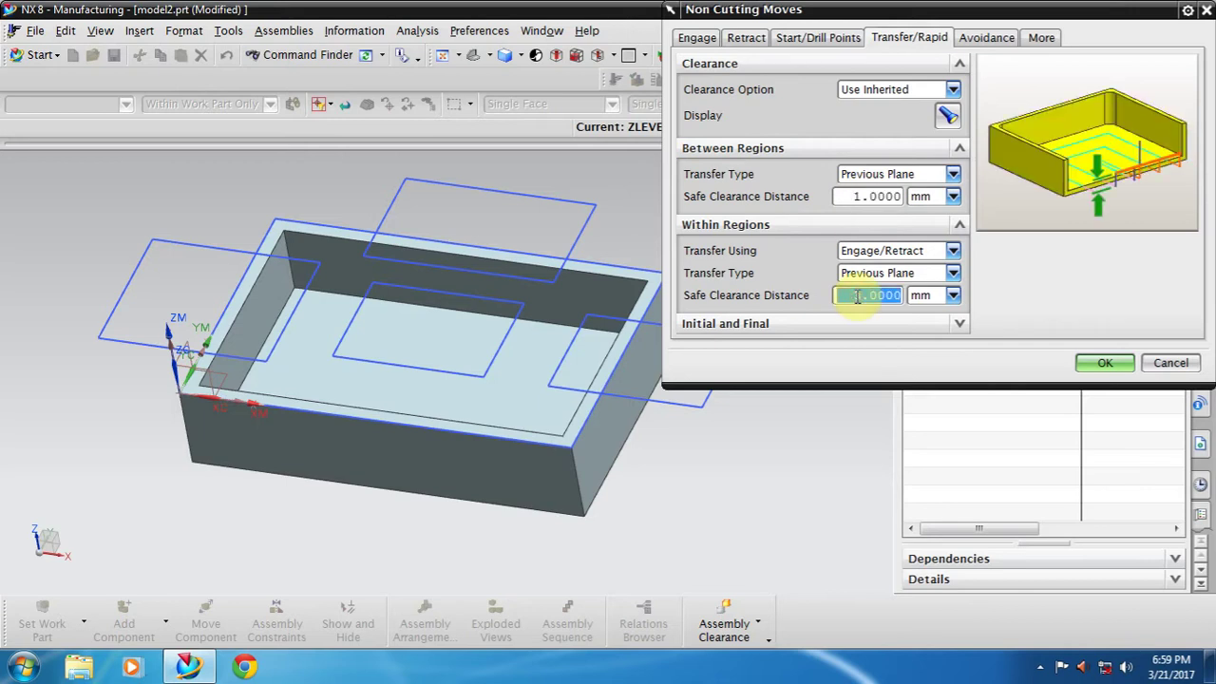
click(1106, 362)
Step: Change Cut Direction to Mixed in Cutting Parameters and generate the ZLEVEL_PROFILE toolpath
drag(866, 13, 942, 13)
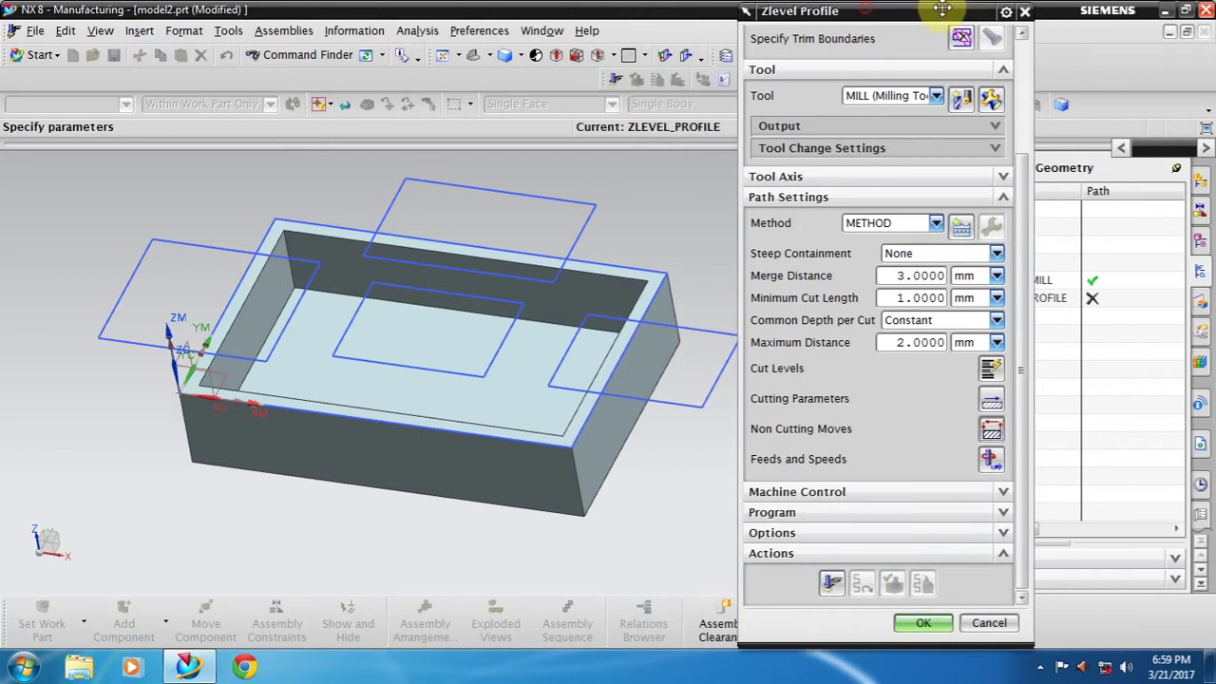
click(992, 396)
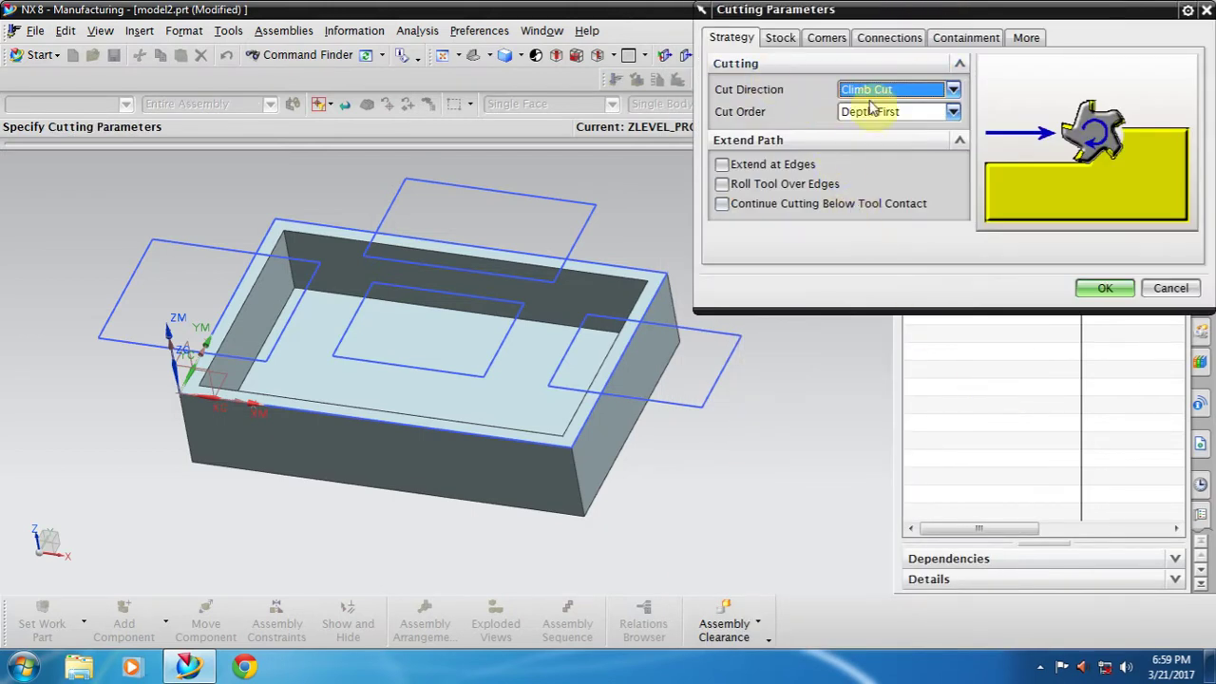
click(868, 89)
click(875, 139)
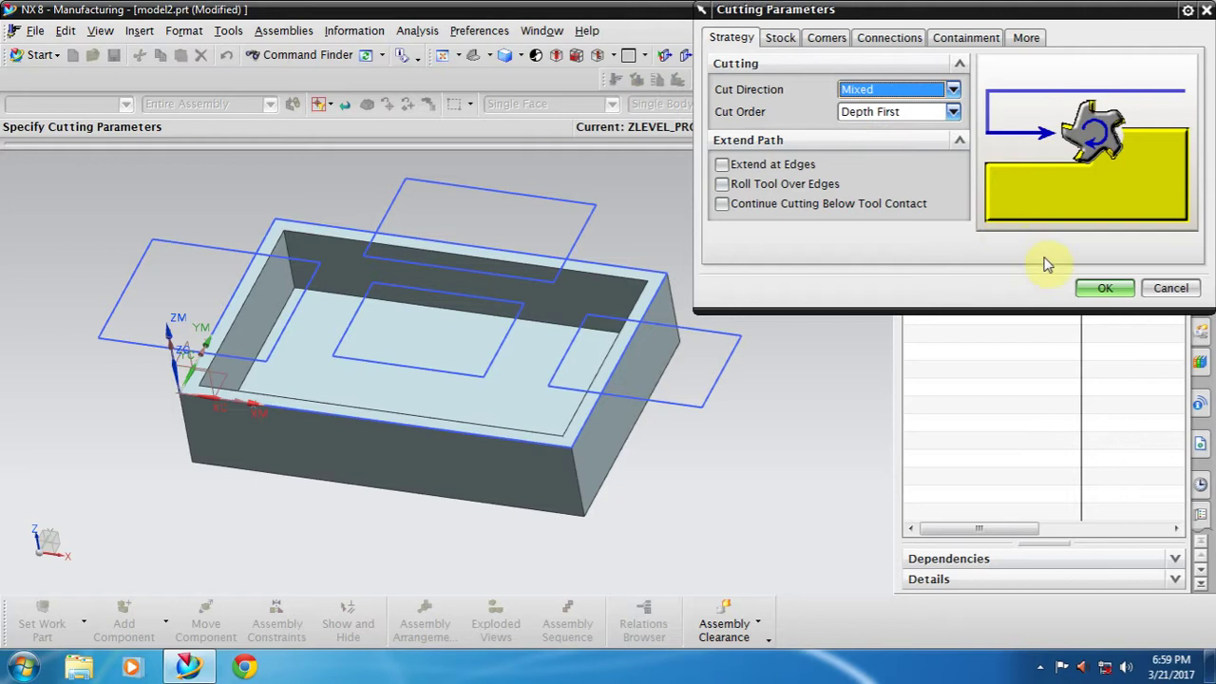
click(1102, 288)
click(790, 582)
middle_drag(287, 459, 272, 448)
scroll(415, 312, up, 3)
scroll(415, 312, up, 2)
scroll(881, 515, down, 3)
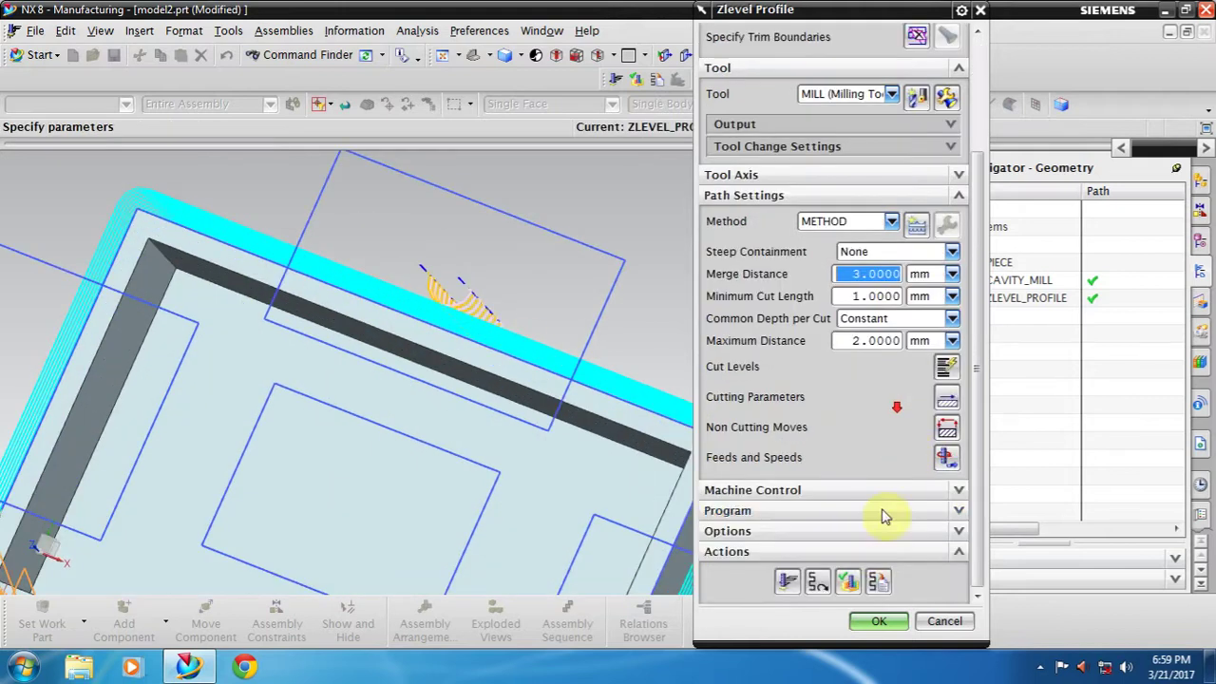
click(856, 582)
mouse_move(426, 345)
middle_down()
mouse_move(445, 230)
mouse_move(348, 263)
mouse_move(294, 215)
mouse_move(263, 237)
mouse_move(325, 237)
mouse_move(320, 258)
mouse_move(433, 345)
middle_up()
click(851, 596)
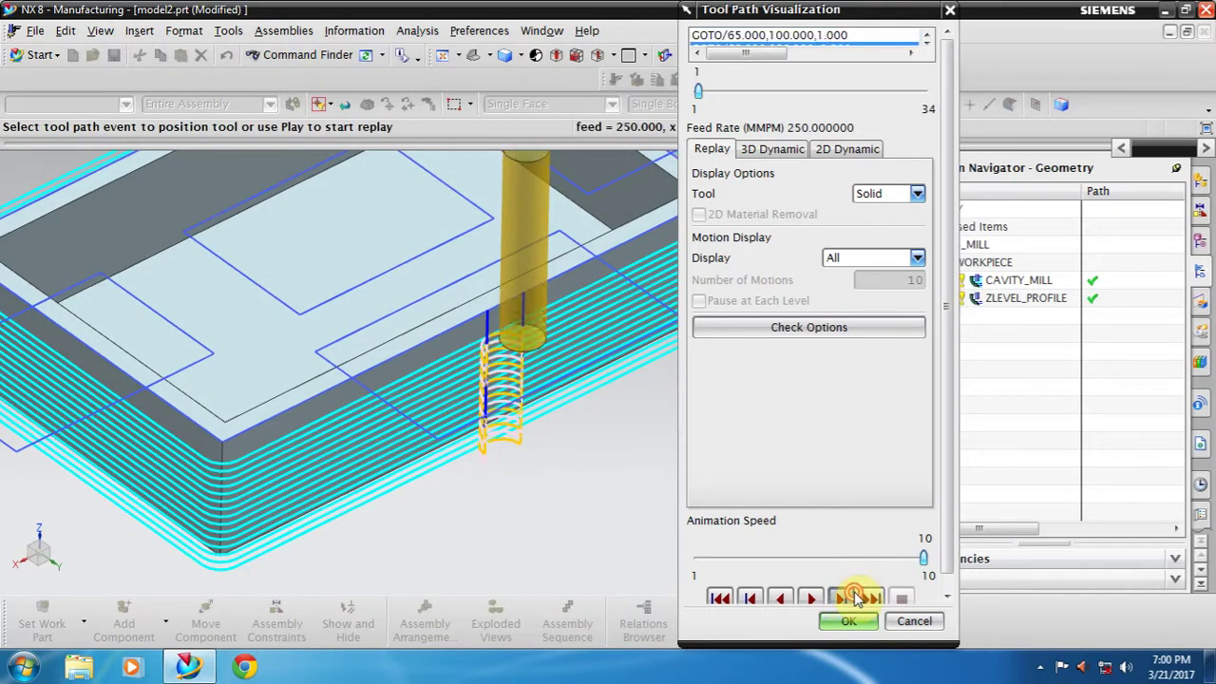
click(855, 596)
click(855, 597)
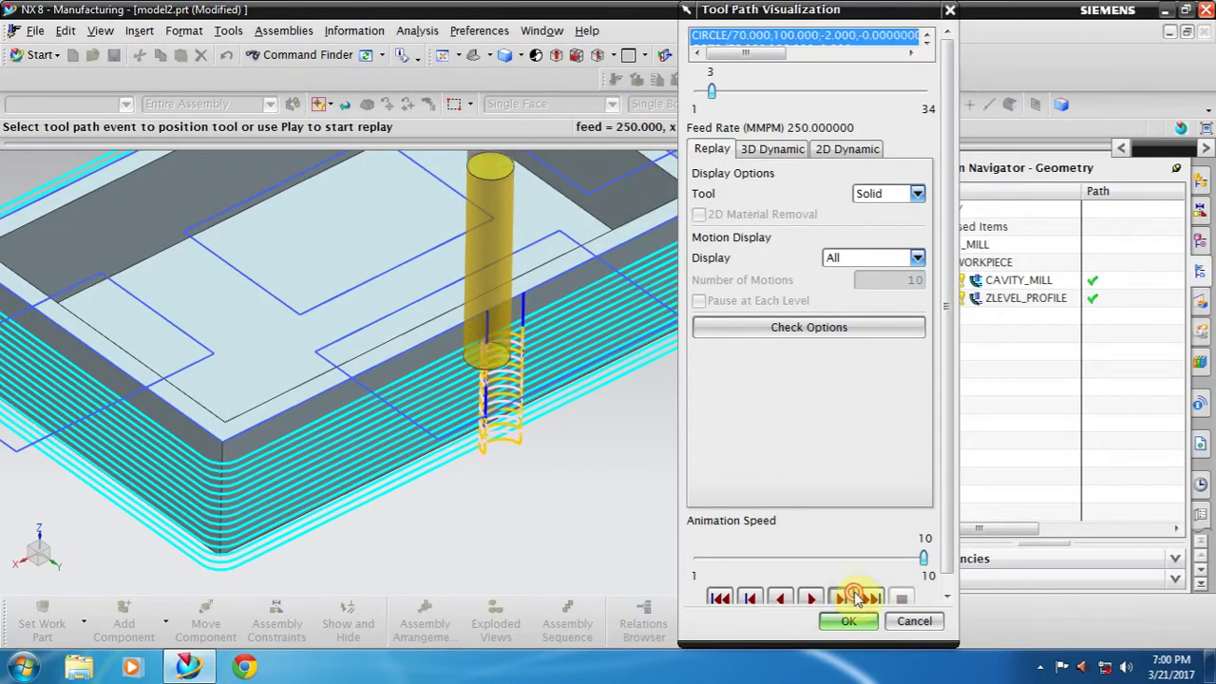
click(855, 597)
click(855, 596)
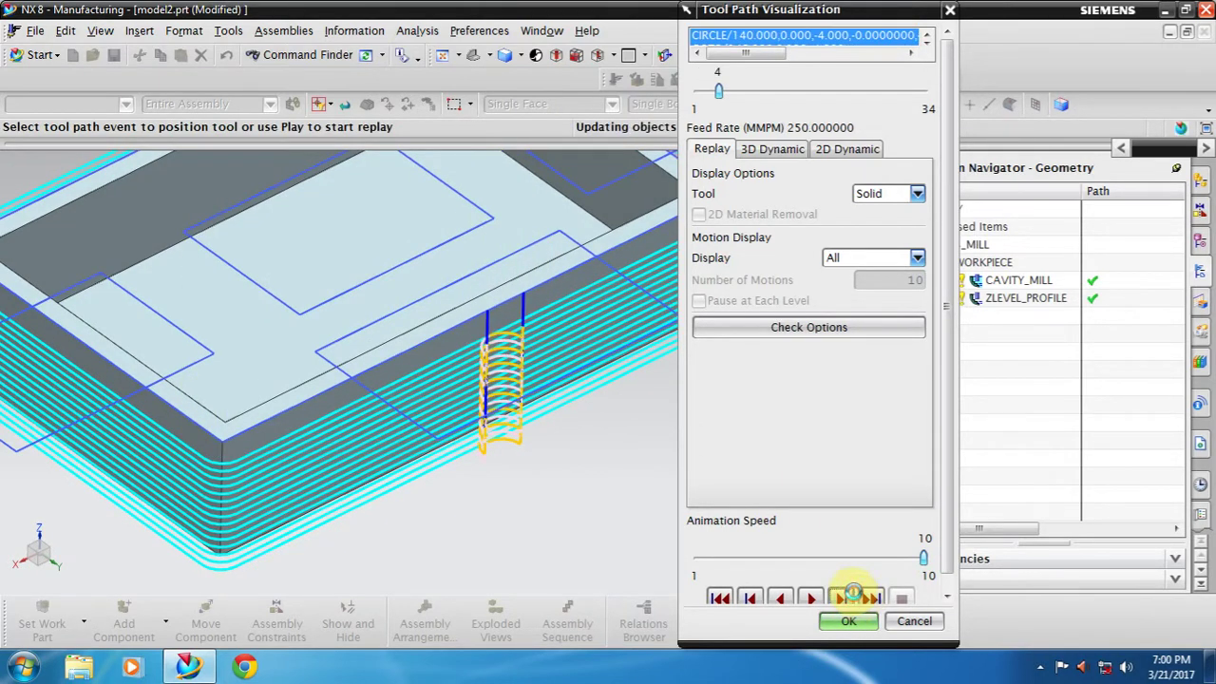
scroll(439, 439, down, 3)
middle_drag(440, 439, 475, 409)
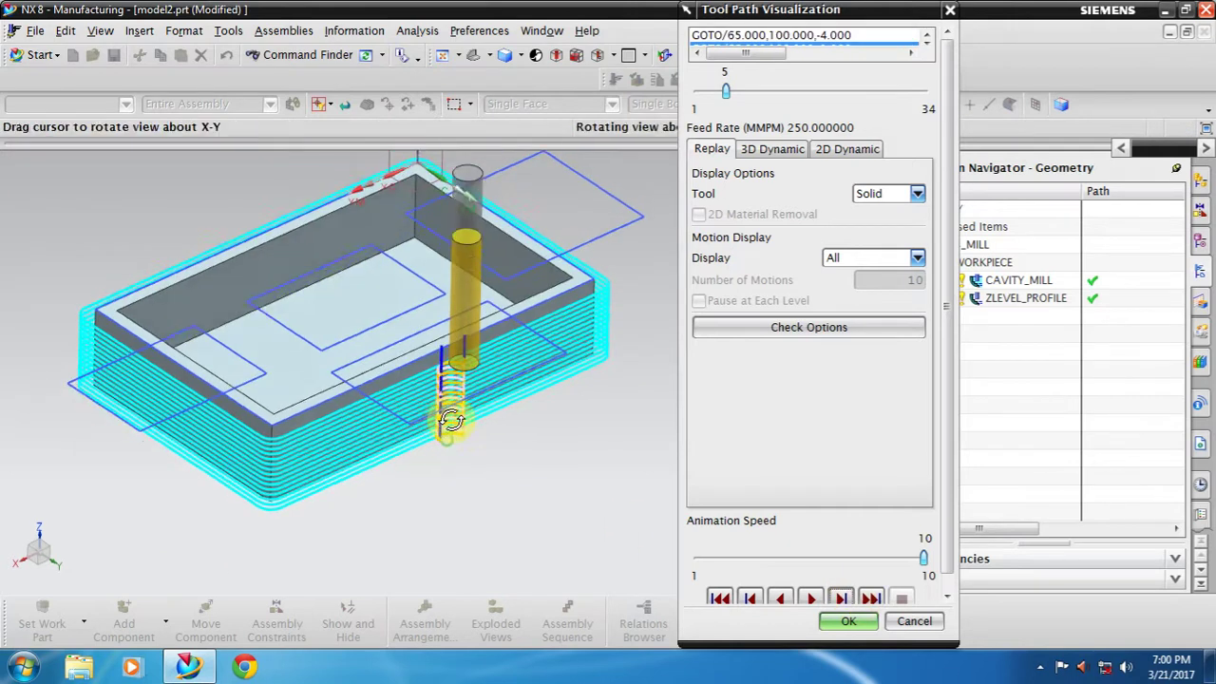
click(848, 620)
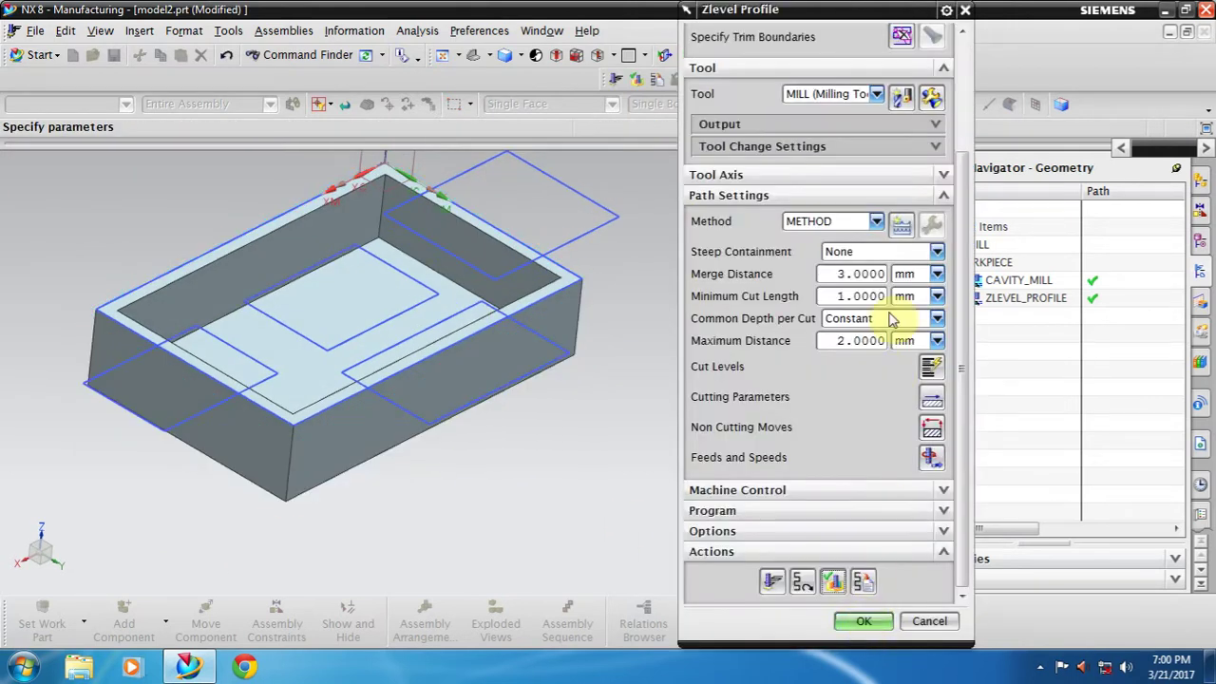
scroll(893, 320, up, 3)
Step: Pick the four rectangle edges at the pocket's front-right rim as a curve trim boundary
click(900, 186)
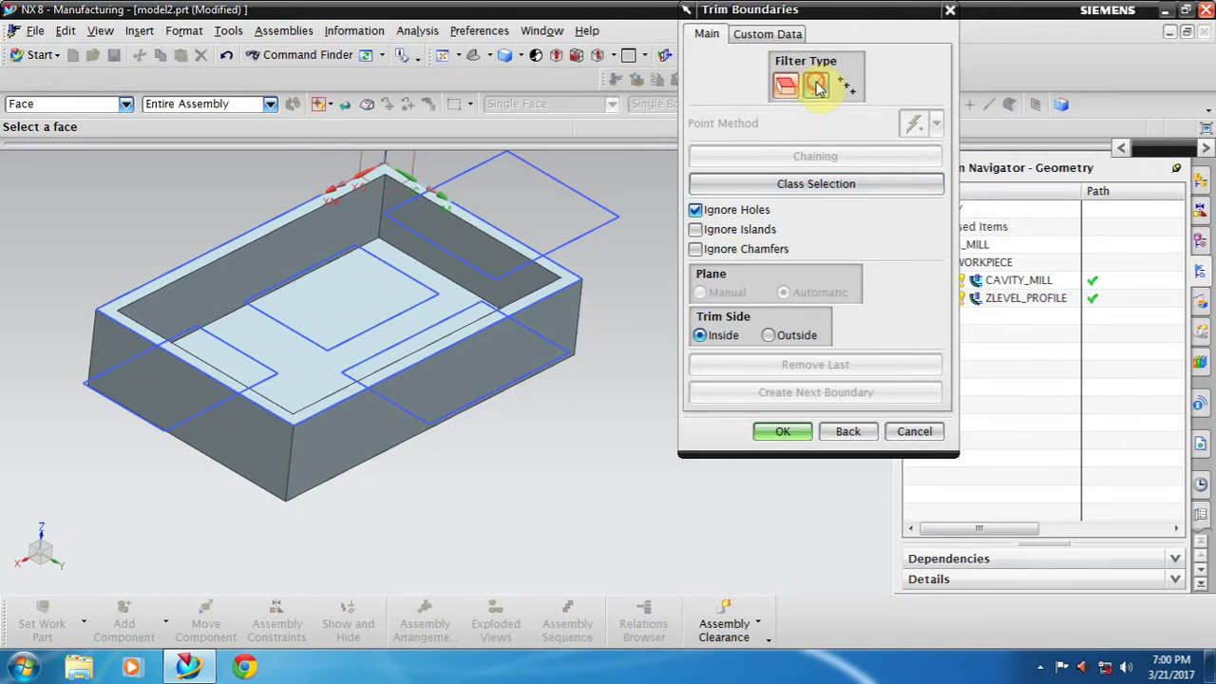
click(818, 87)
scroll(461, 418, down, 2)
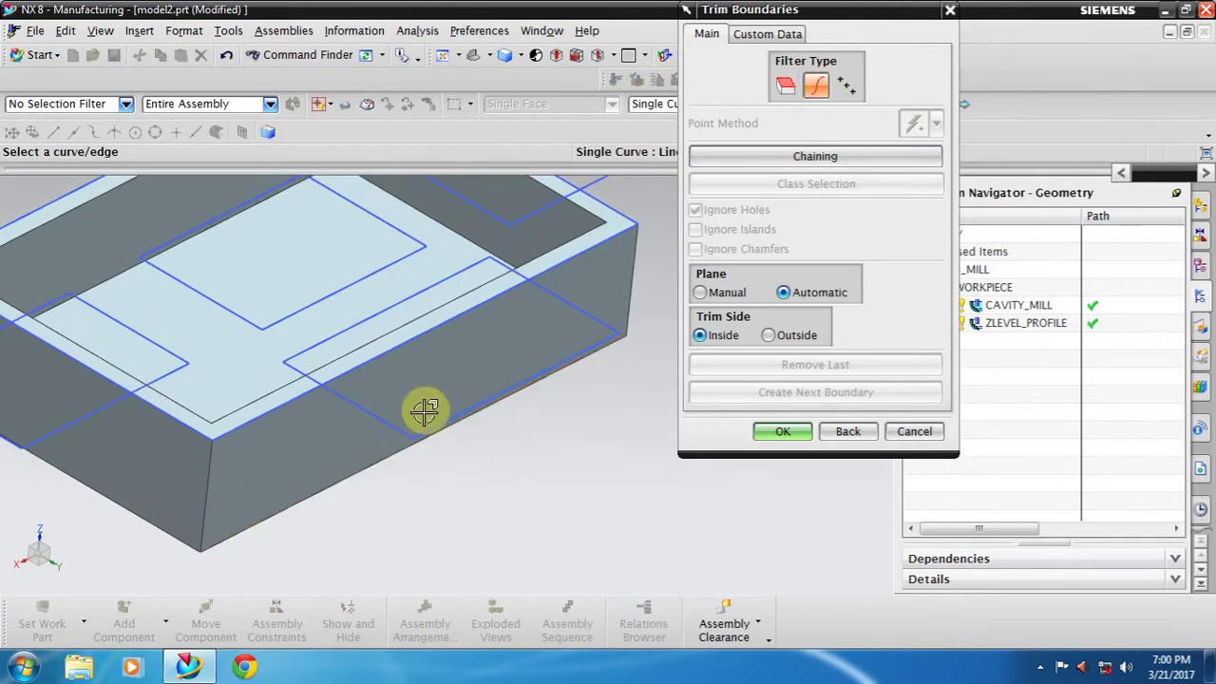
click(370, 412)
click(456, 414)
click(558, 296)
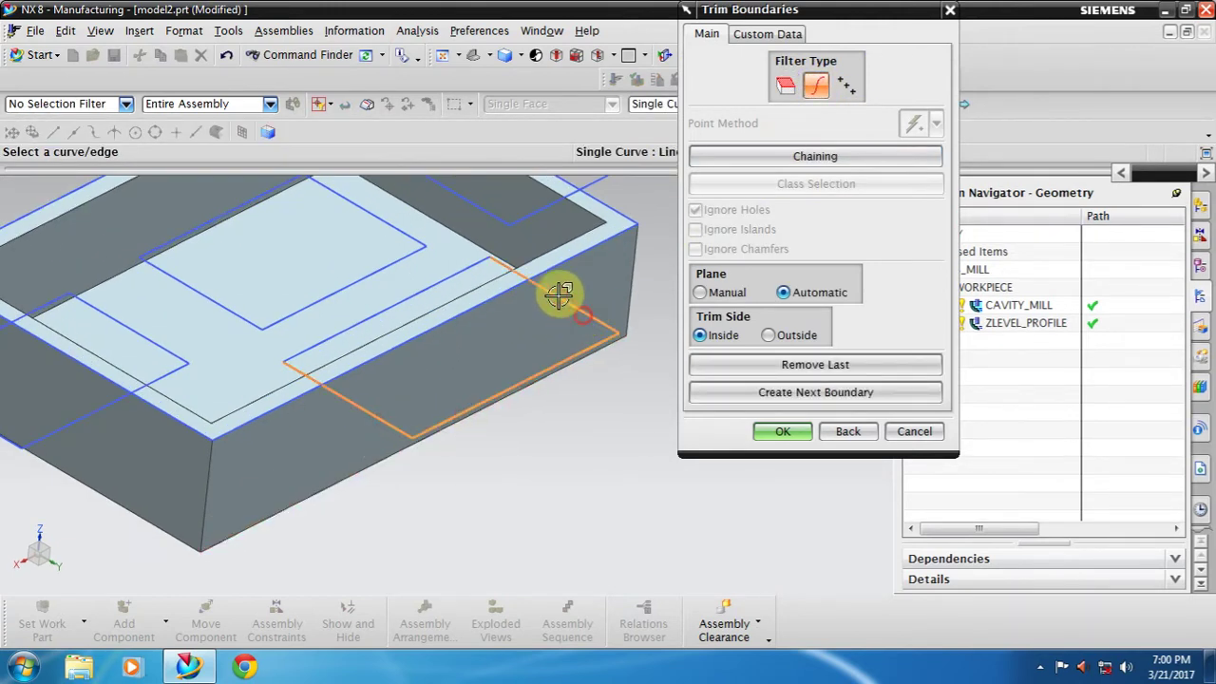
click(483, 263)
scroll(345, 412, up, 1)
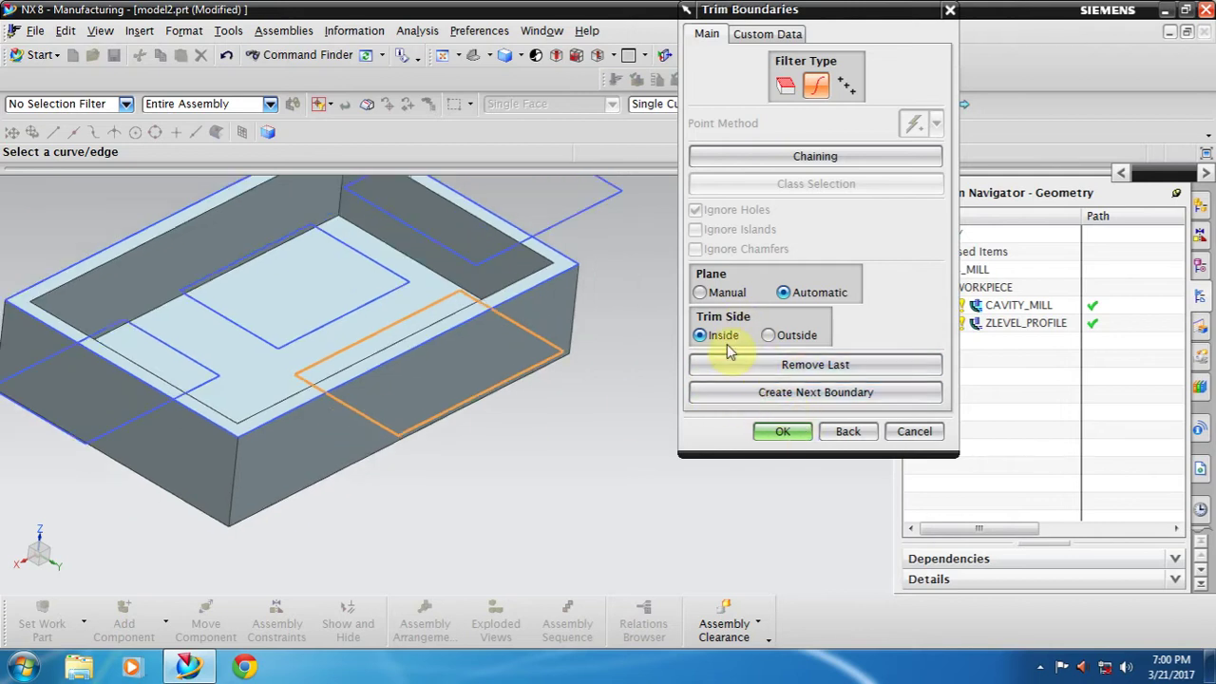
Step: Accept the inside trim boundary and regenerate the Z-level profile toolpath
click(783, 431)
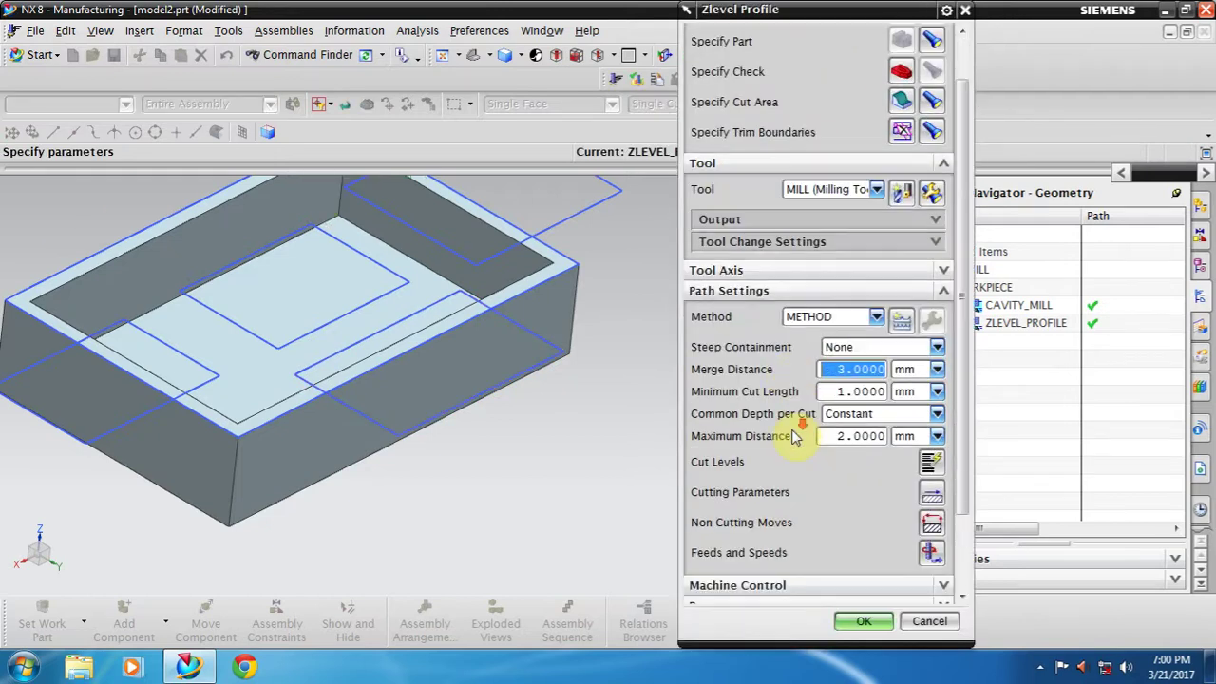
scroll(780, 568, down, 2)
click(777, 583)
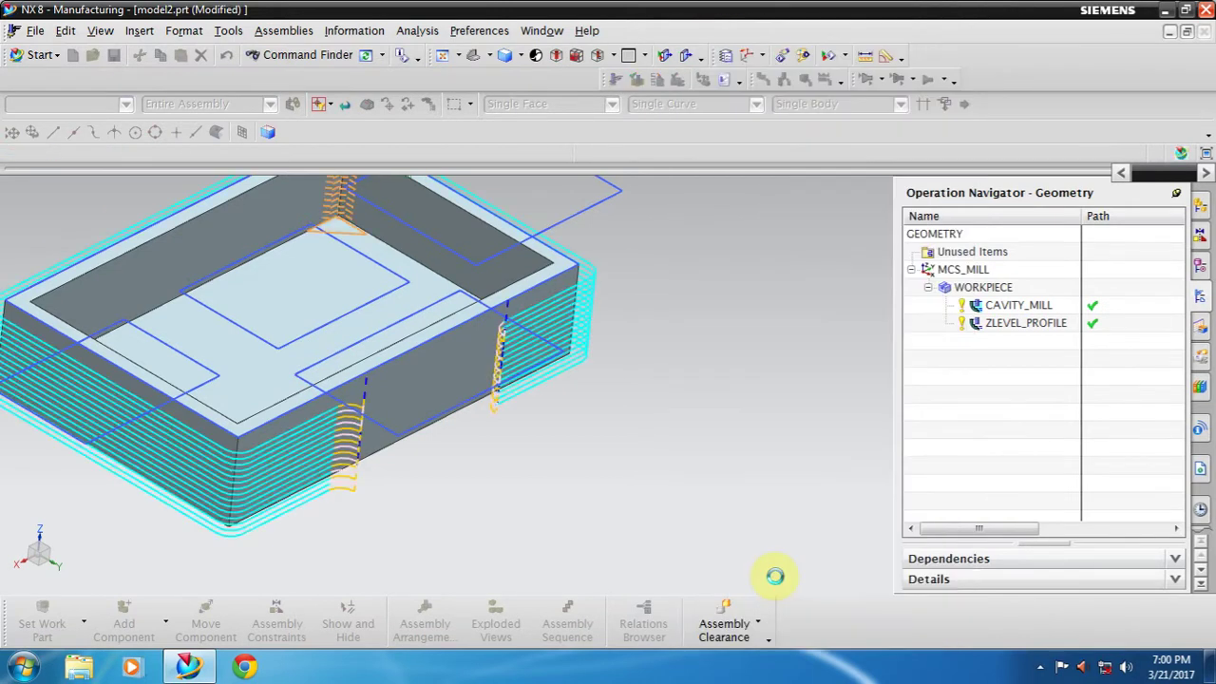
Step: Inspect the new path, then reopen and accept the front trim boundary, now trimming Outside
mouse_move(507, 421)
middle_down()
mouse_move(475, 358)
mouse_move(494, 345)
mouse_move(466, 358)
mouse_move(482, 426)
mouse_move(499, 336)
mouse_move(520, 397)
mouse_move(497, 424)
mouse_move(507, 408)
mouse_move(520, 416)
middle_up()
scroll(504, 466, down, 3)
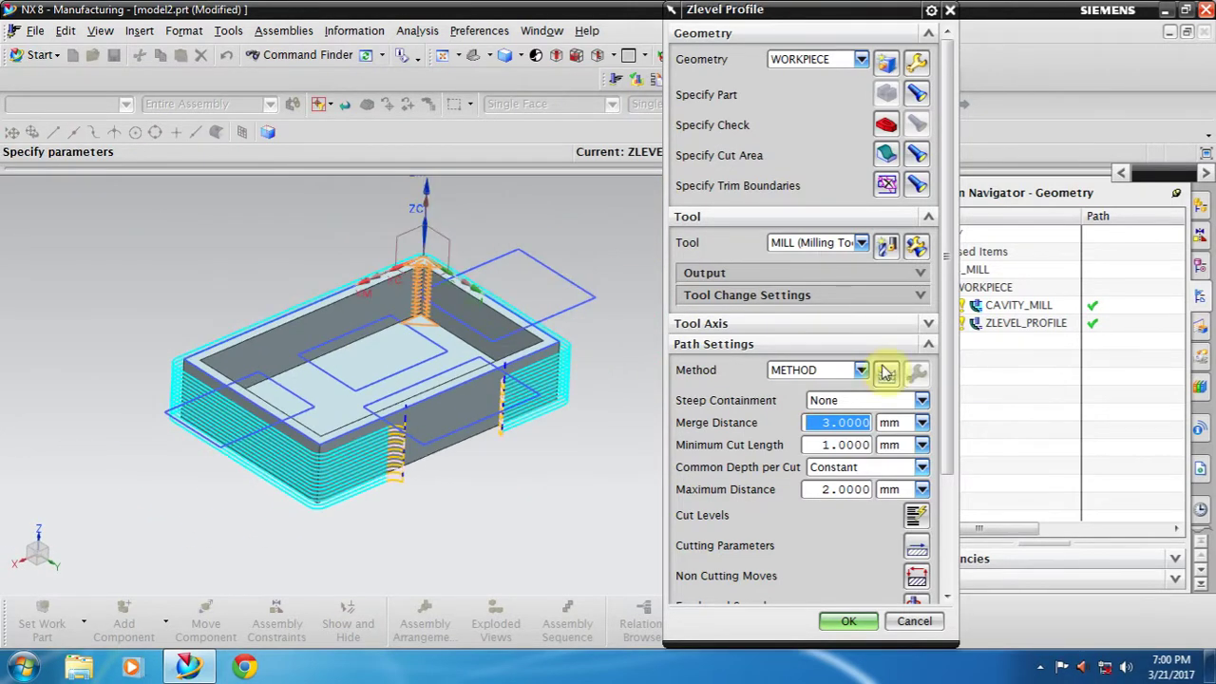
scroll(910, 216, down, 2)
scroll(904, 221, up, 2)
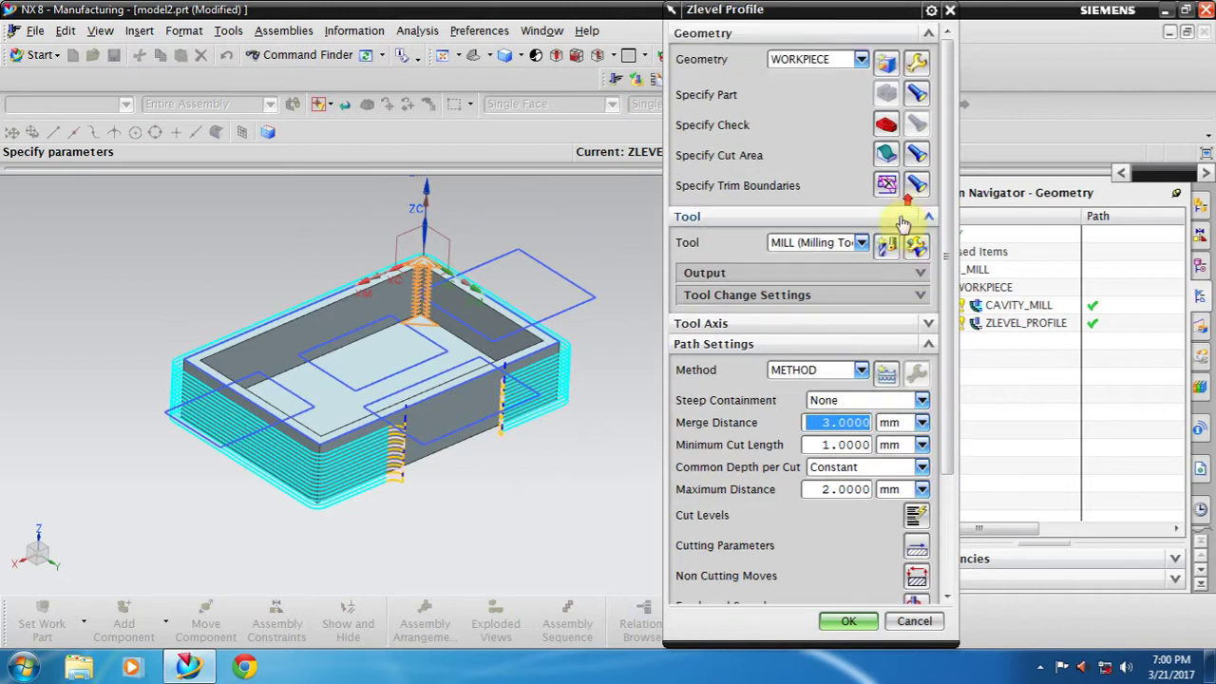
click(886, 185)
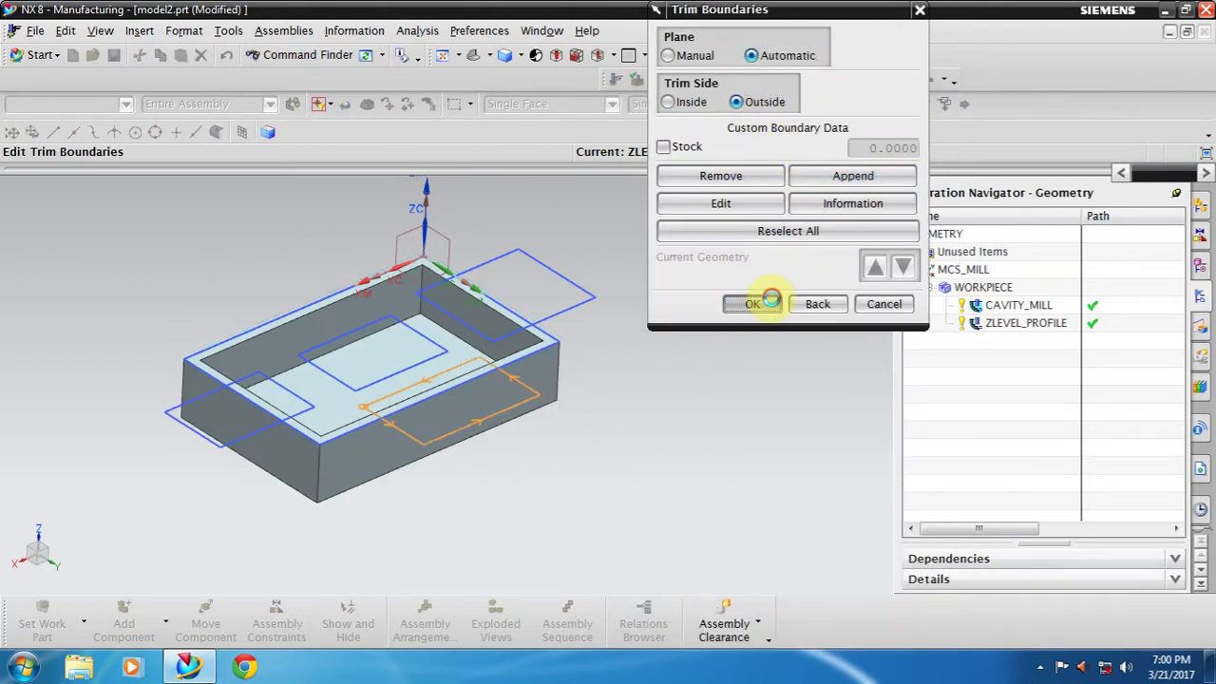
click(770, 300)
Step: Regenerate the toolpath and orbit to check it cuts only the wall inside the rectangle
scroll(774, 378, down, 5)
click(742, 587)
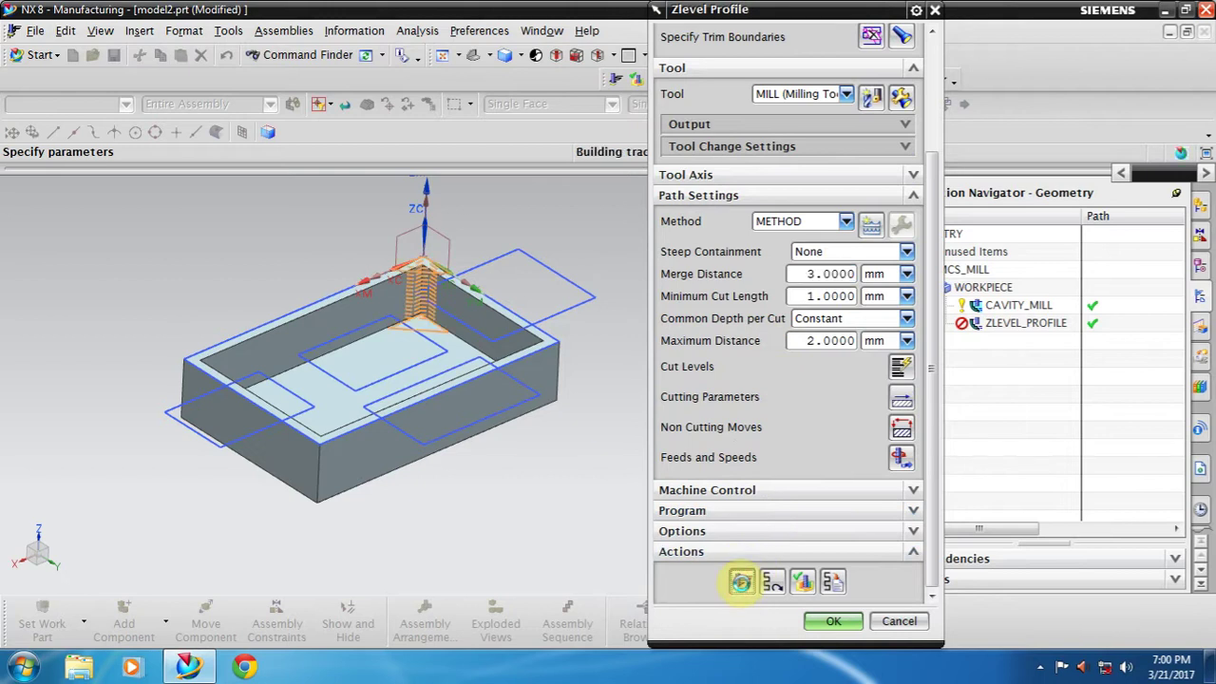
scroll(486, 404, up, 3)
mouse_move(486, 404)
middle_down()
mouse_move(501, 394)
mouse_move(477, 336)
middle_up()
scroll(466, 351, down, 2)
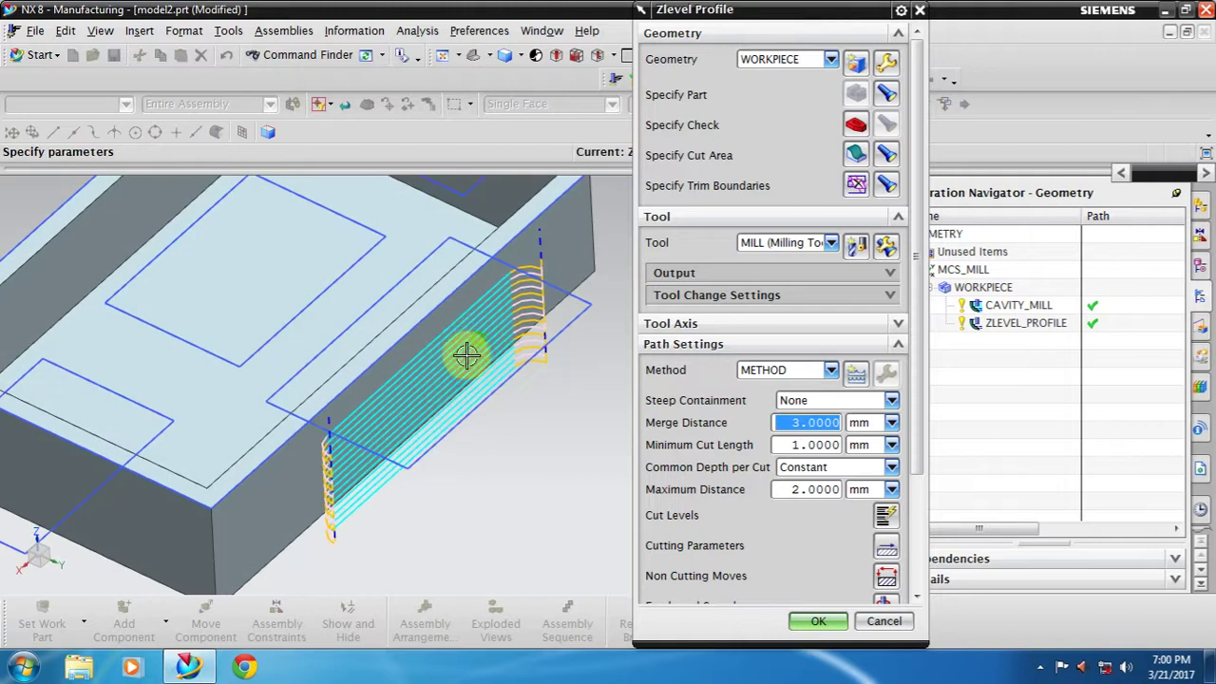
scroll(462, 356, down, 2)
scroll(793, 513, down, 3)
click(782, 579)
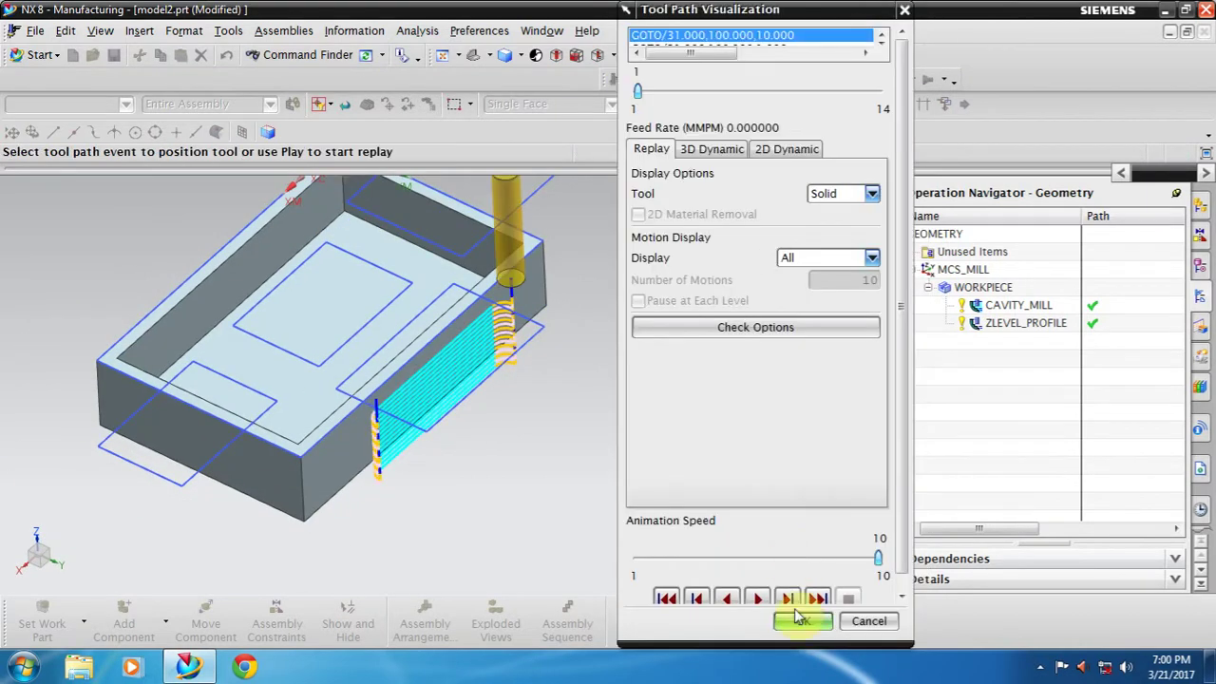
click(789, 598)
click(790, 598)
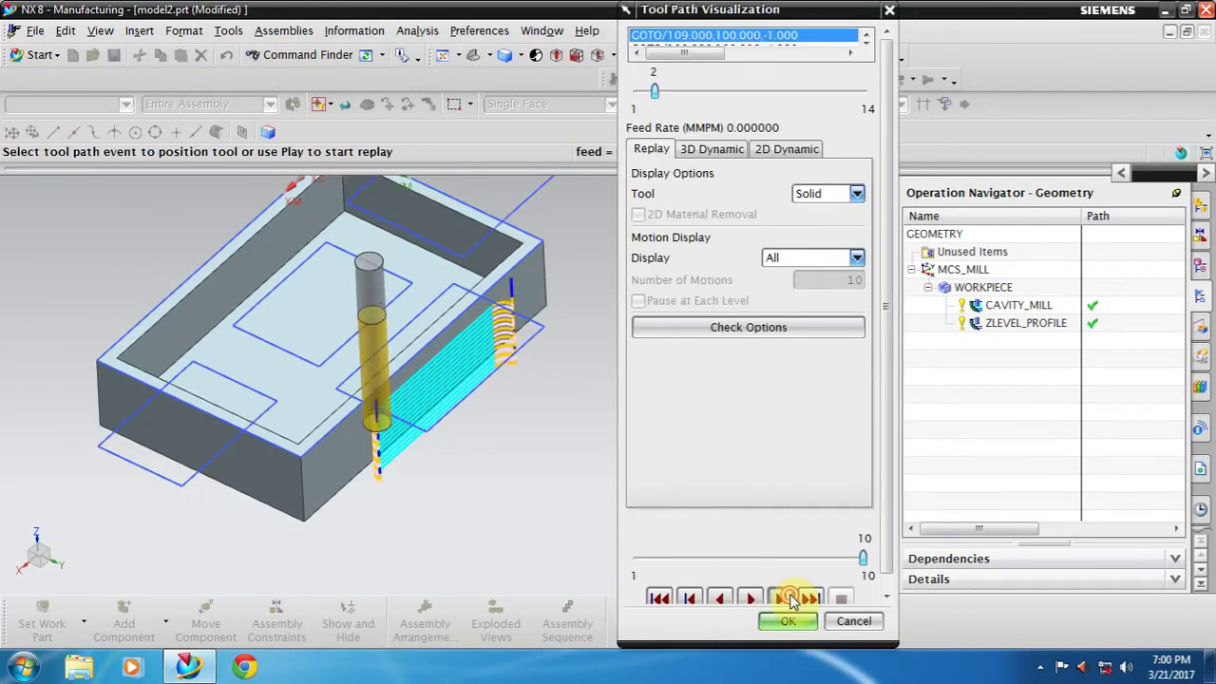
click(789, 598)
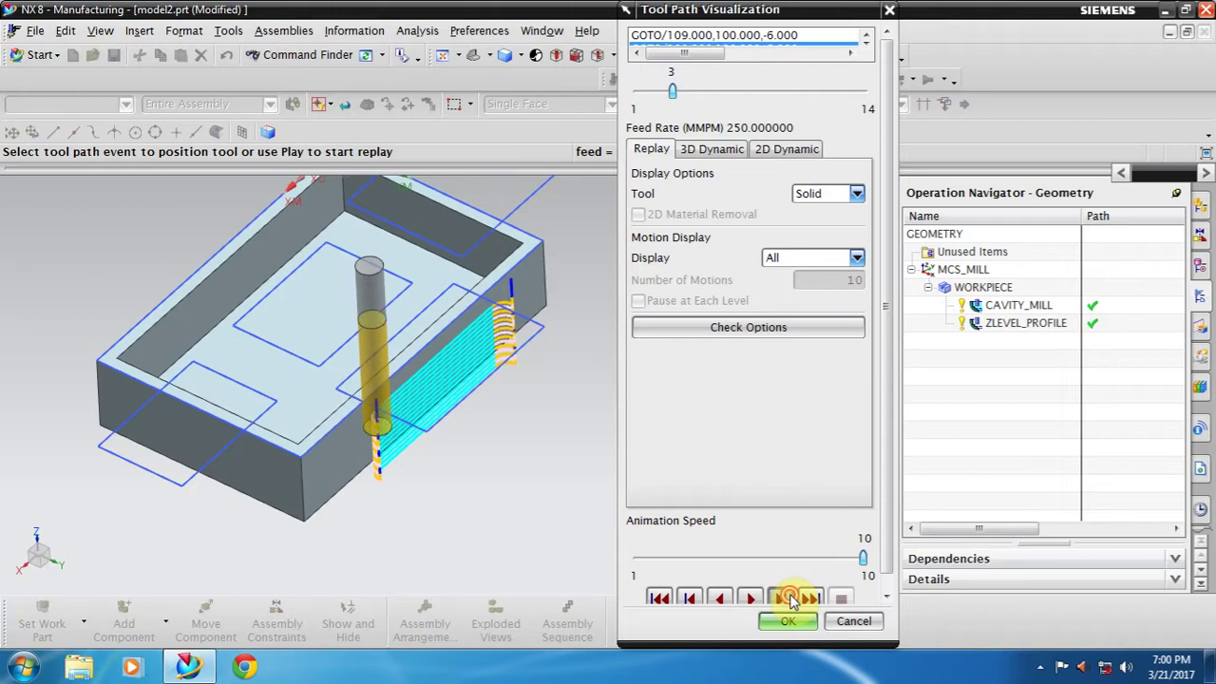
click(789, 598)
click(789, 599)
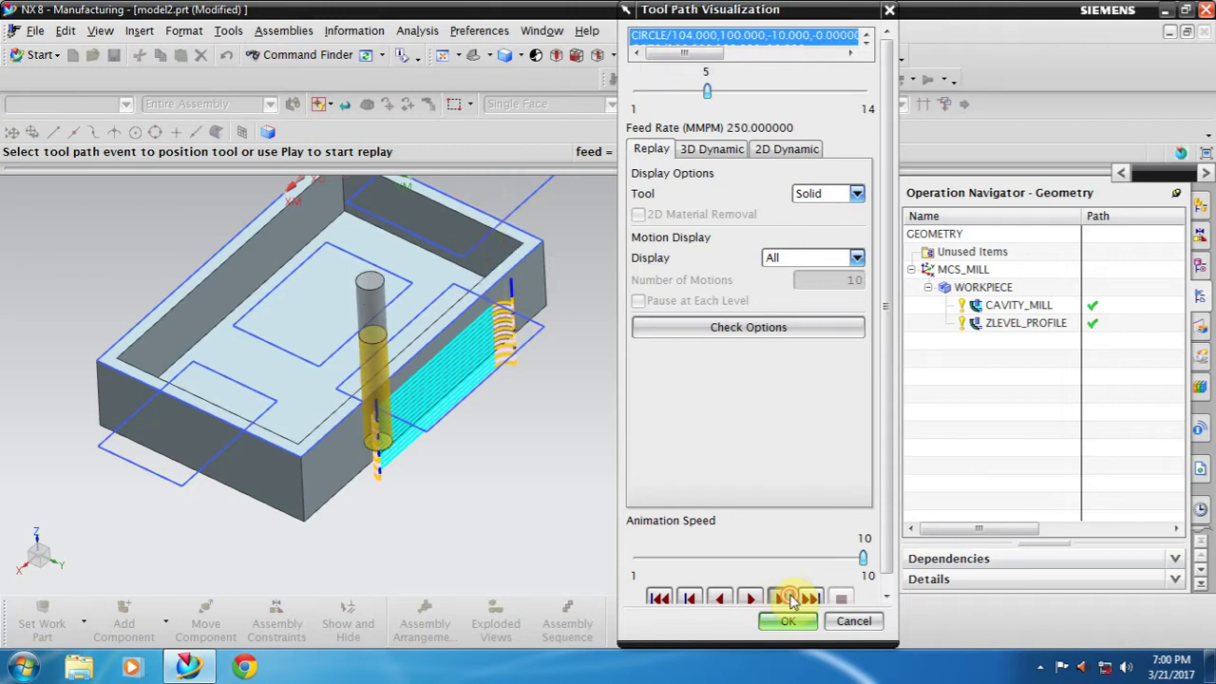
click(787, 620)
scroll(491, 491, down, 2)
mouse_move(488, 456)
middle_down()
mouse_move(439, 437)
mouse_move(408, 462)
mouse_move(542, 380)
middle_up()
scroll(542, 380, up, 3)
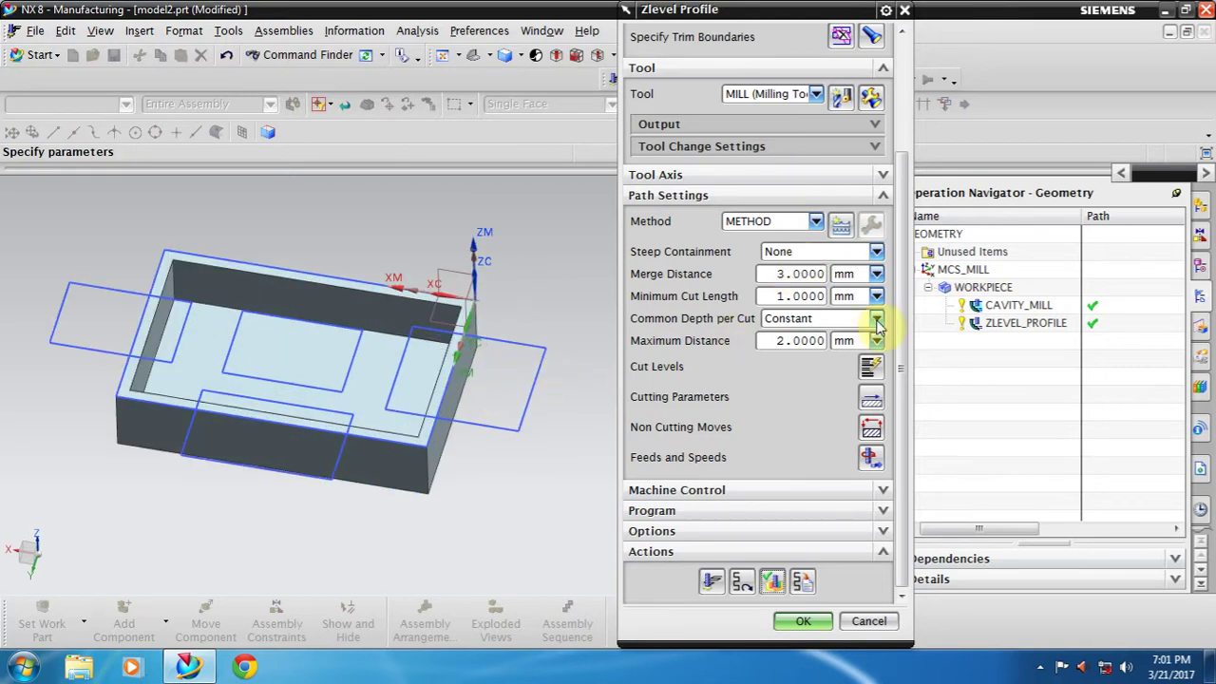
Step: Remove the existing front trim boundary from the operation
scroll(875, 326, up, 3)
click(839, 183)
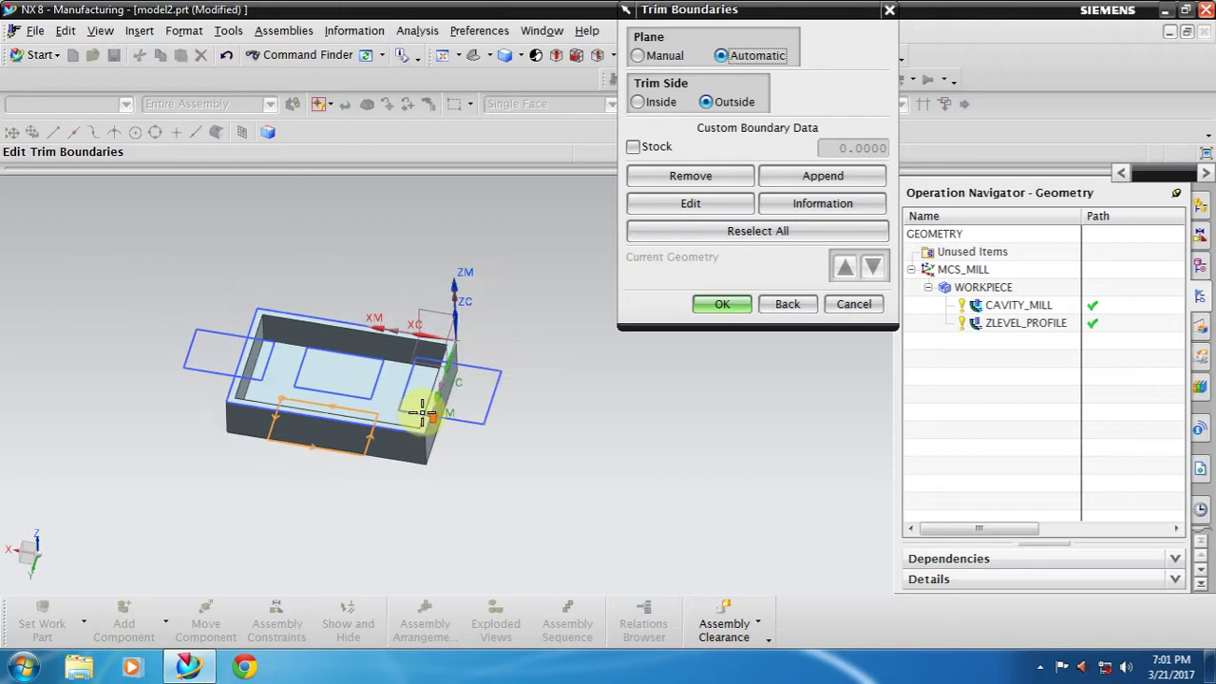
click(712, 178)
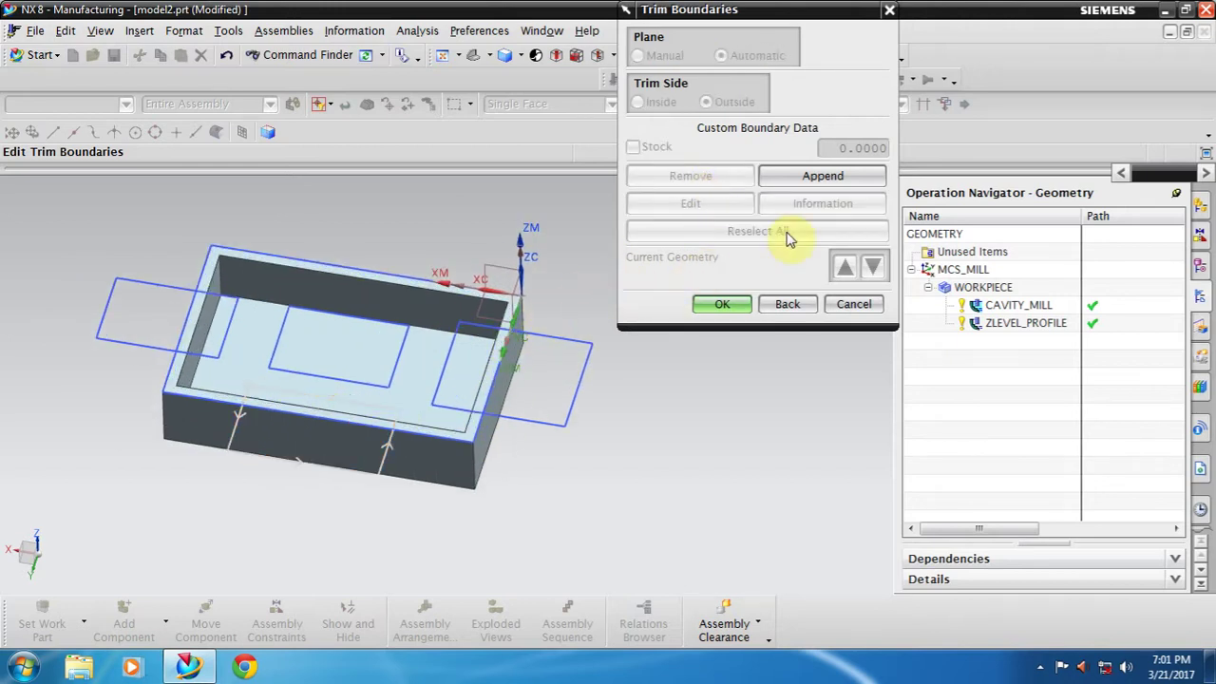
click(723, 304)
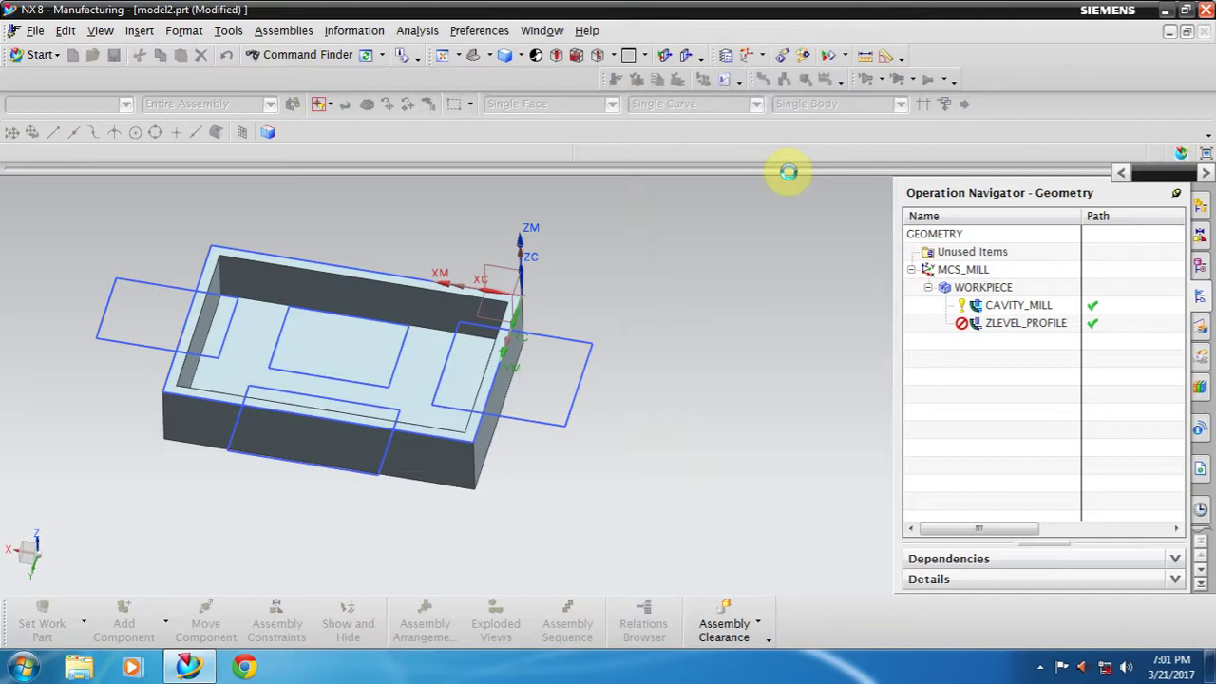
Step: Add the right-side rectangle as an inside Curve/Edge trim boundary and regenerate the toolpath
click(839, 187)
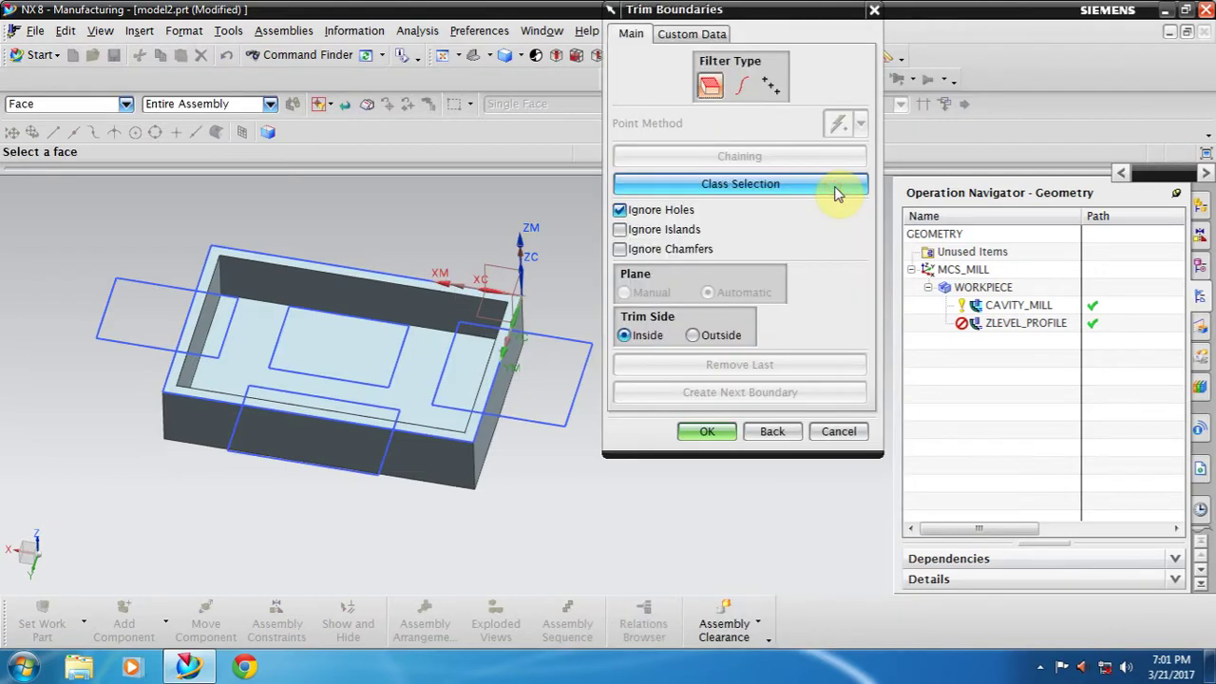
click(740, 87)
click(566, 338)
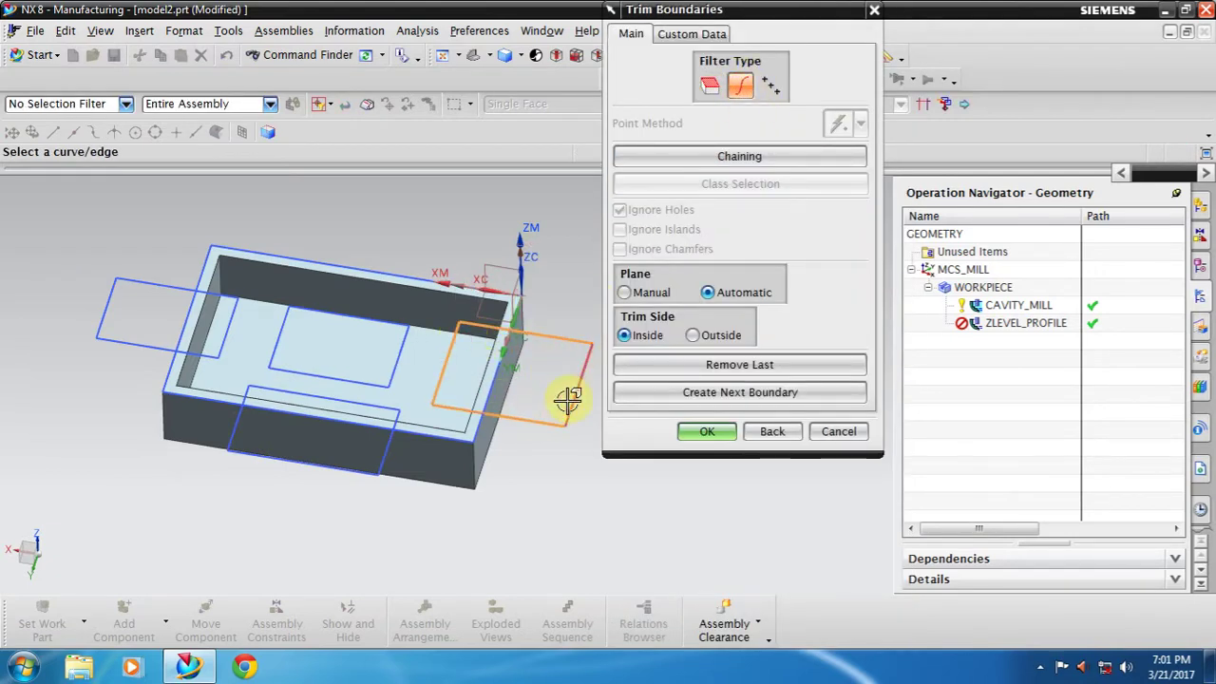
click(699, 432)
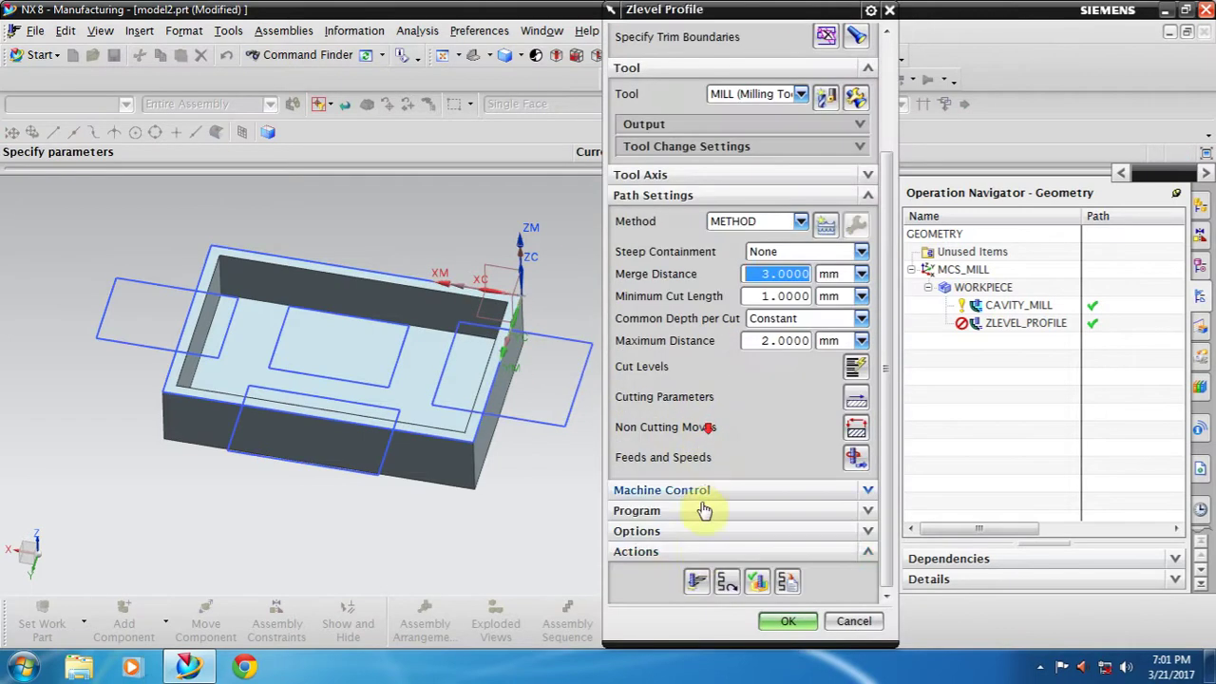
click(698, 583)
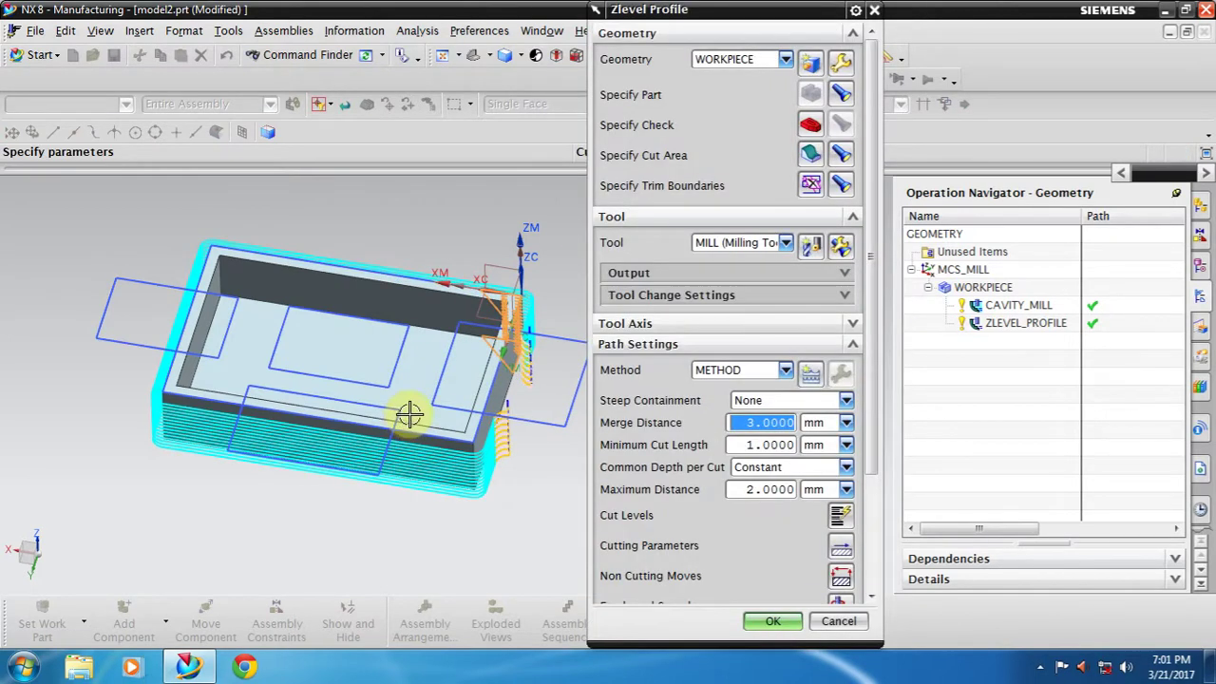
Step: Zoom in on the right corner, re-accept the trim boundary as Outside, and regenerate the right-wall path
middle_drag(488, 413, 381, 367)
mouse_move(272, 299)
middle_down()
mouse_move(475, 345)
mouse_move(466, 412)
mouse_move(462, 353)
mouse_move(461, 434)
mouse_move(461, 367)
middle_up()
scroll(475, 344, up, 4)
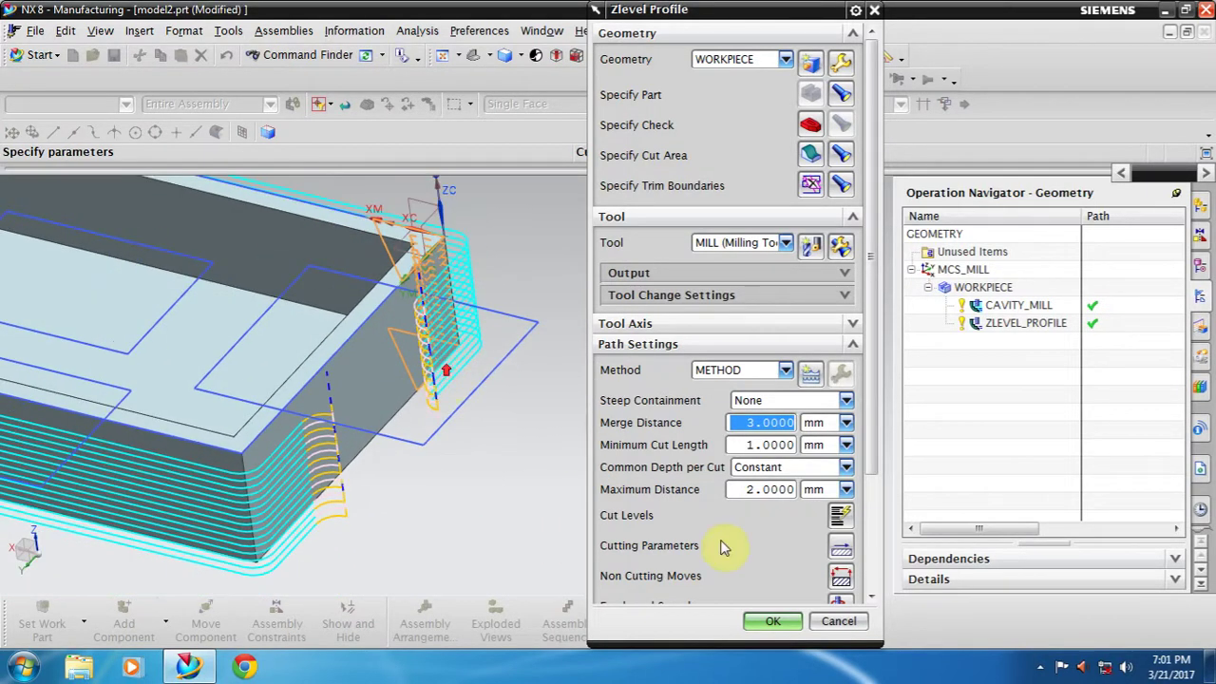
click(812, 185)
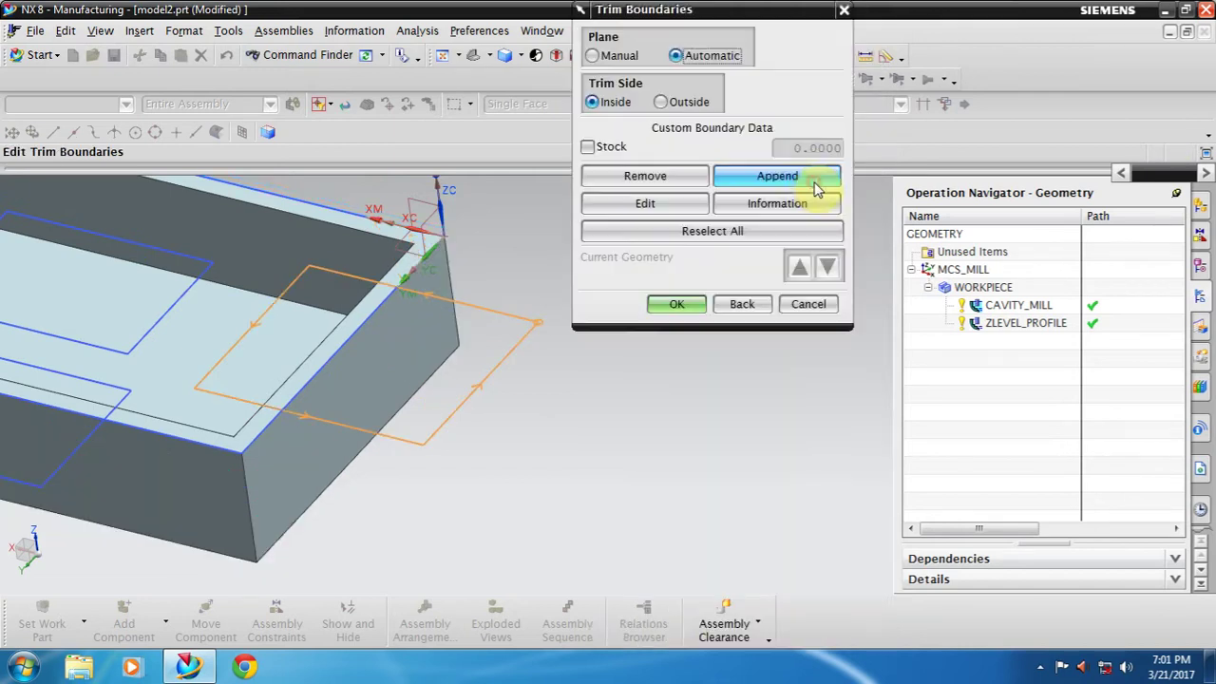
click(692, 297)
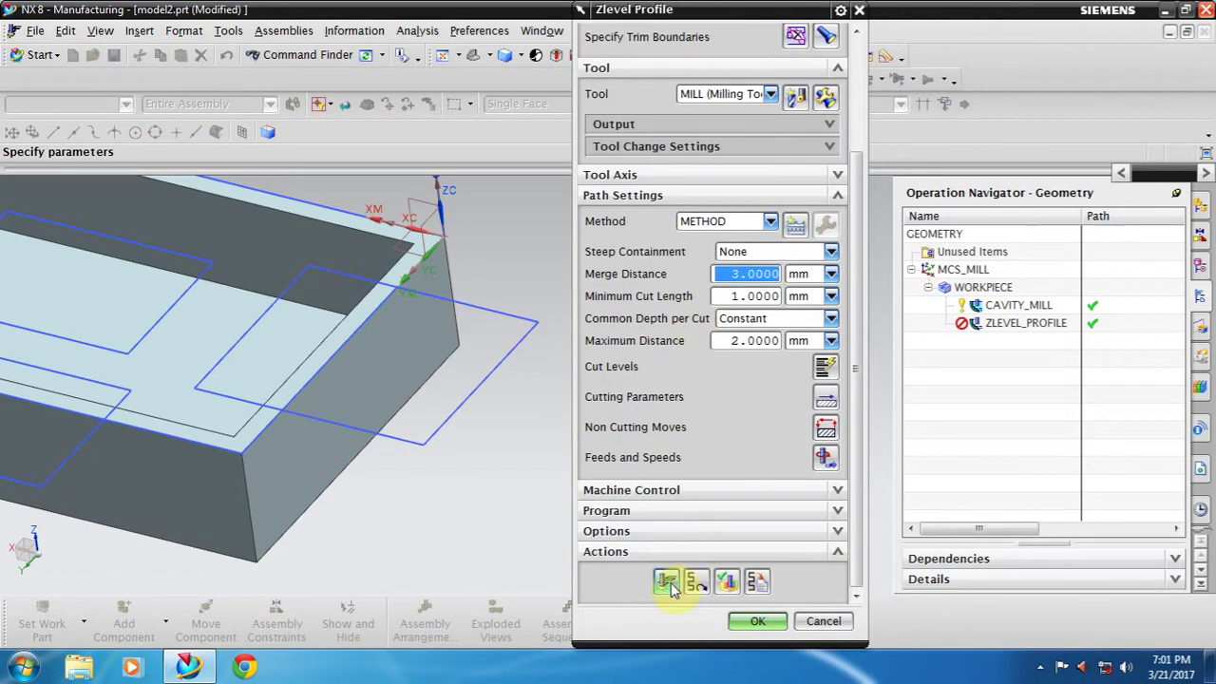
click(666, 581)
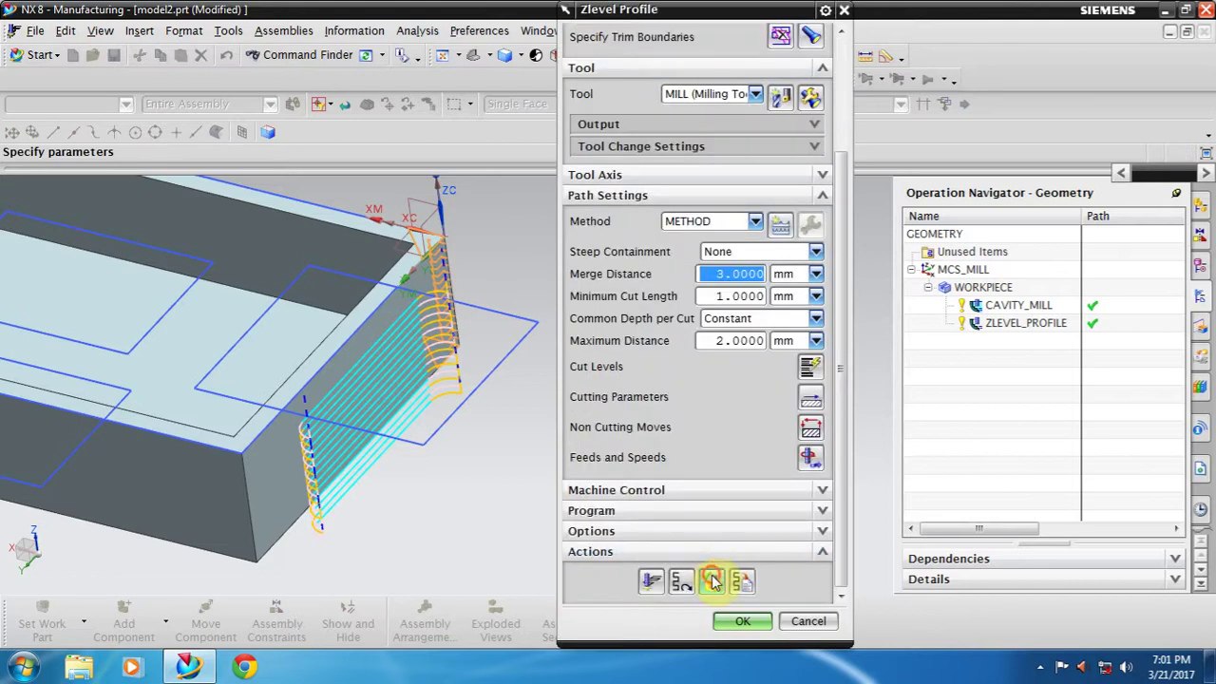
Step: Replay the trimmed toolpath, stepping forward through three tool motions
click(720, 581)
click(714, 596)
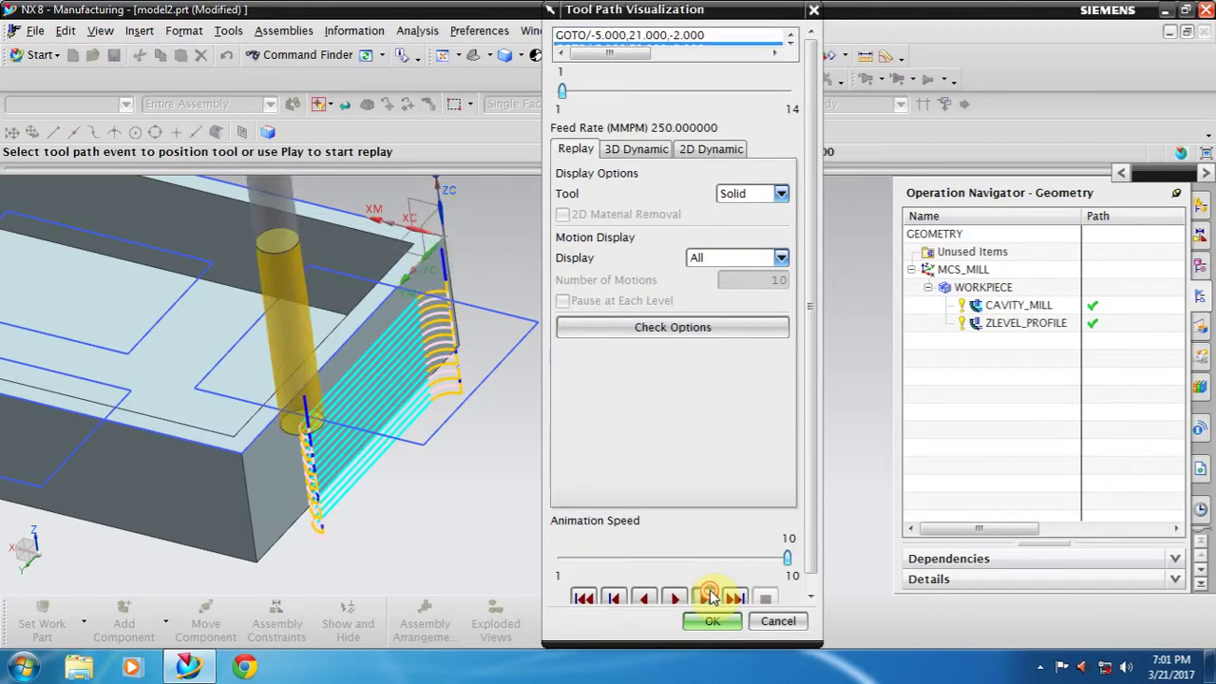
click(709, 594)
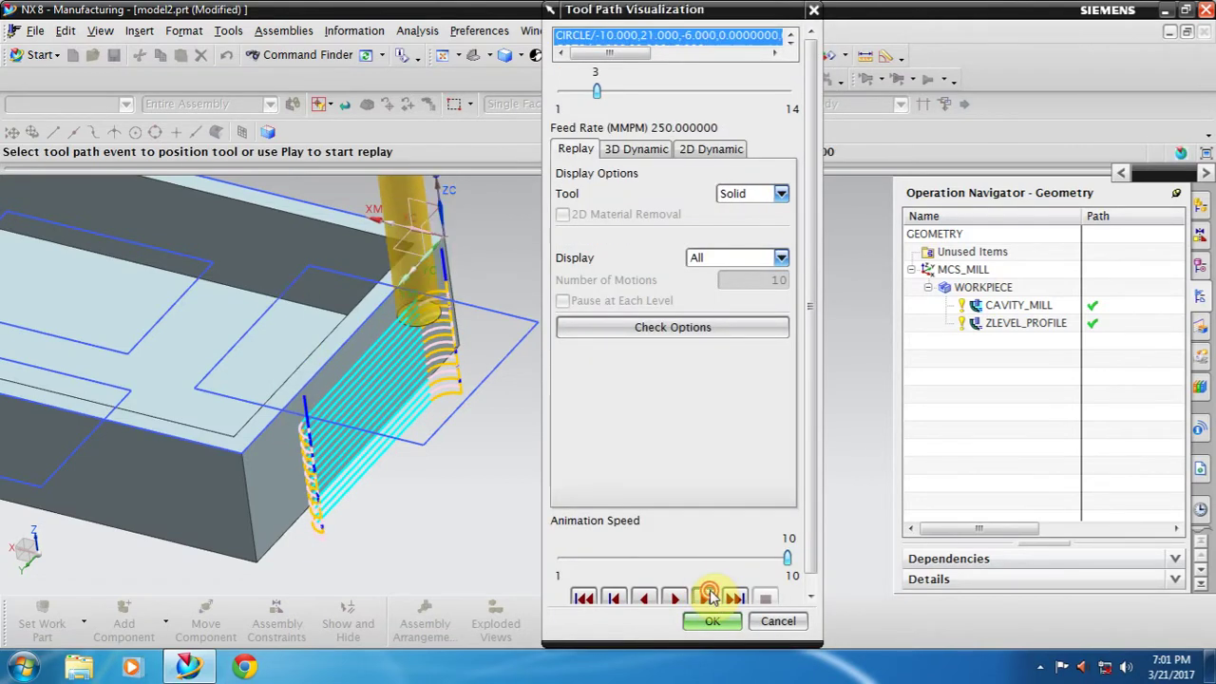
click(708, 593)
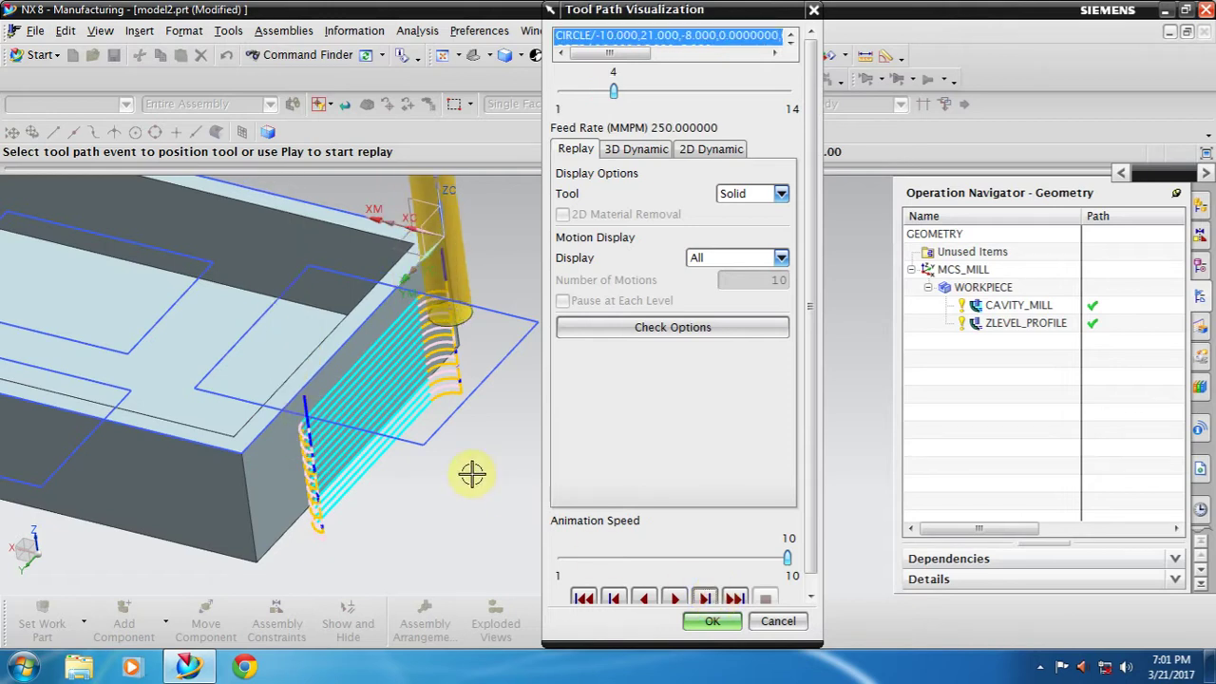
scroll(475, 475, down, 3)
Step: Close the replay and accept the ZLEVEL_PROFILE operation with its generated path
click(710, 622)
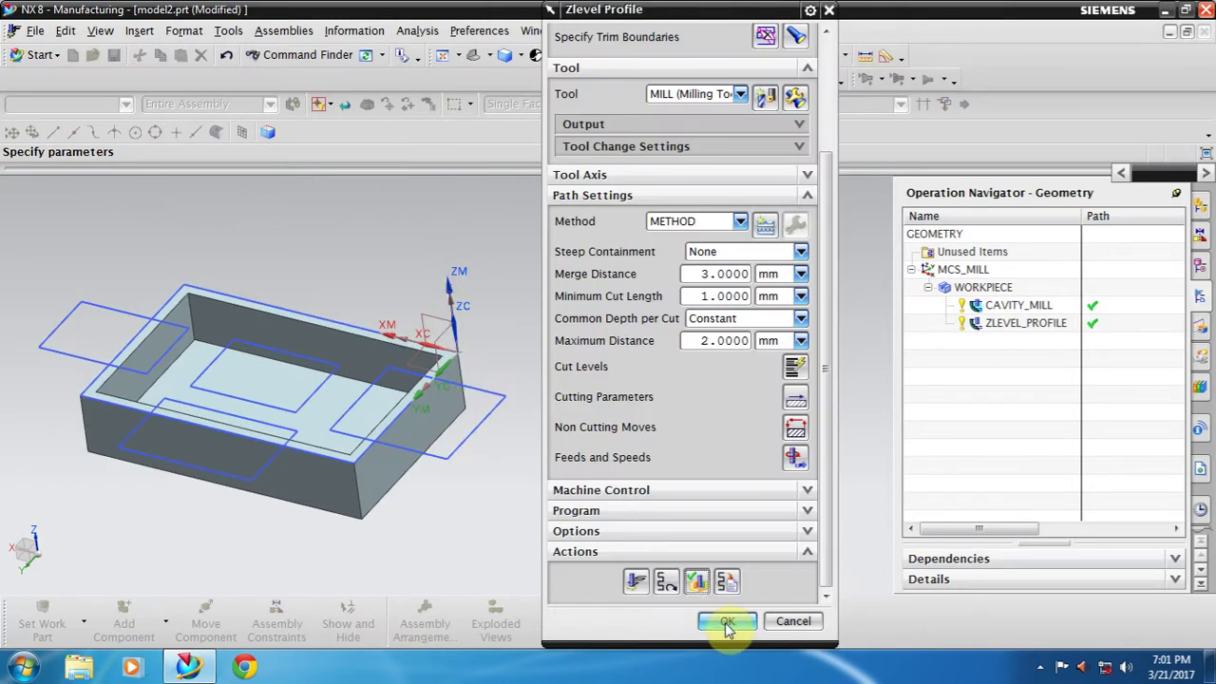
click(728, 622)
scroll(621, 377, up, 3)
scroll(529, 360, down, 3)
mouse_move(529, 361)
middle_down()
mouse_move(558, 390)
mouse_move(561, 293)
mouse_move(562, 344)
mouse_move(624, 345)
mouse_move(610, 365)
mouse_move(619, 339)
mouse_move(614, 347)
mouse_move(633, 341)
mouse_move(620, 352)
mouse_move(643, 332)
mouse_move(640, 344)
mouse_move(689, 372)
mouse_move(775, 360)
middle_up()
scroll(611, 336, down, 2)
scroll(616, 347, up, 2)
scroll(642, 371, down, 2)
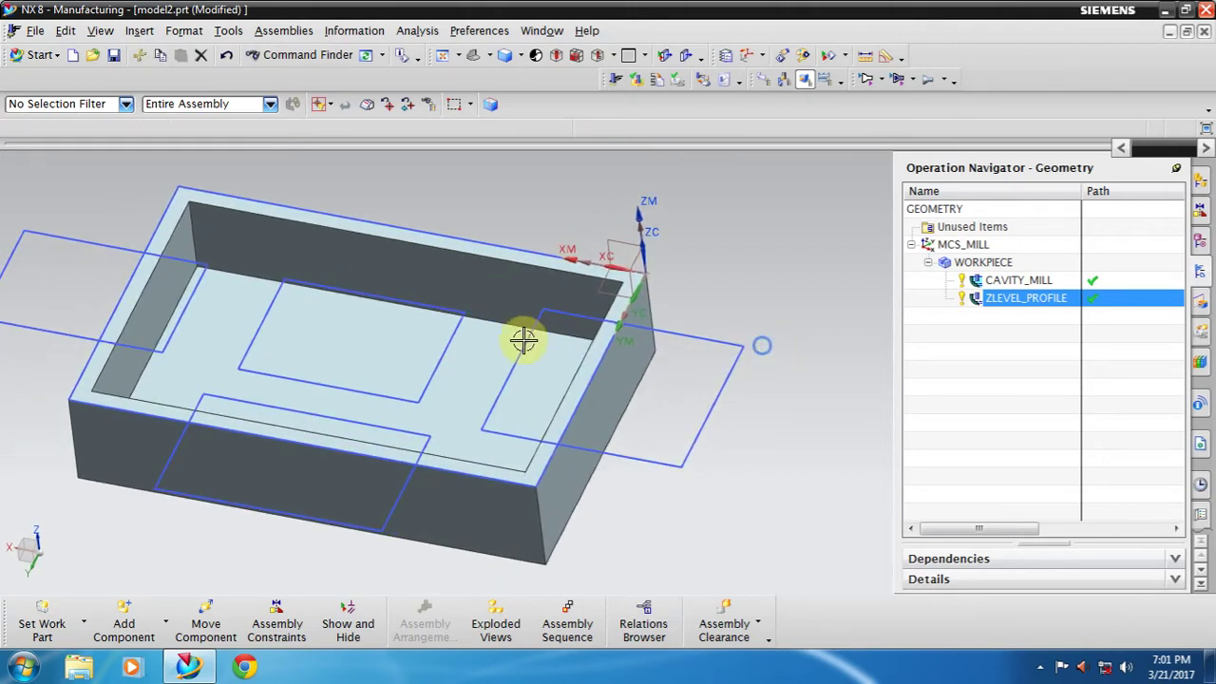
scroll(524, 340, up, 1)
right_click(714, 258)
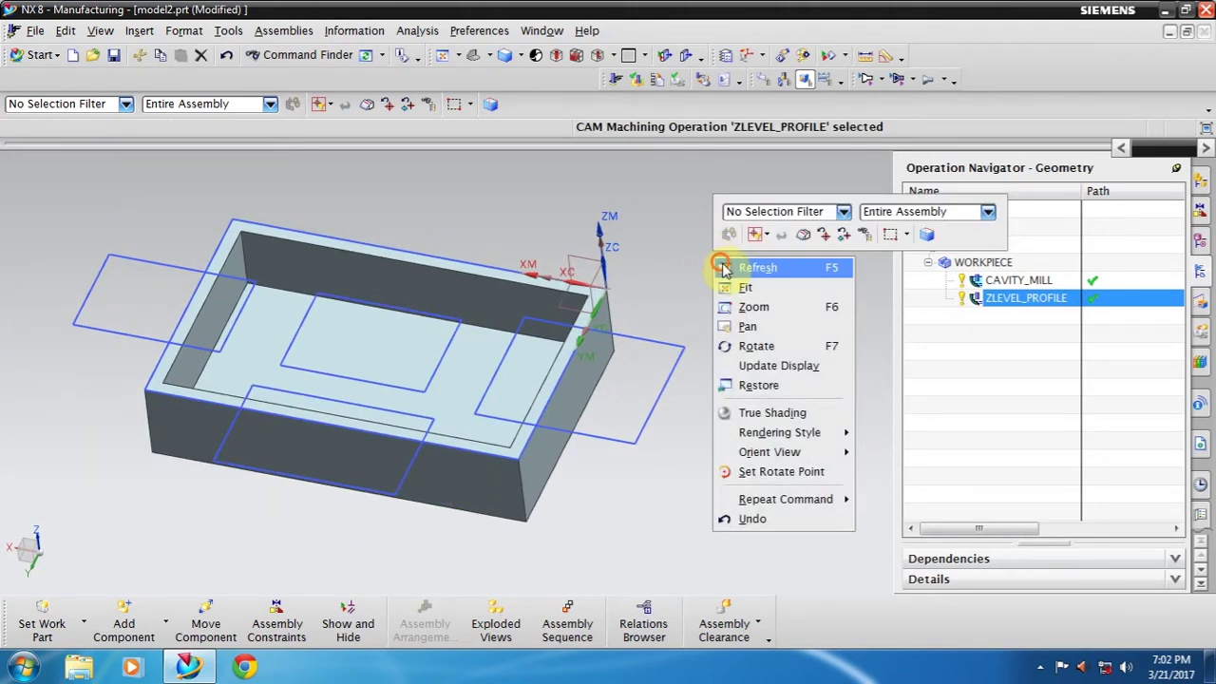
click(741, 276)
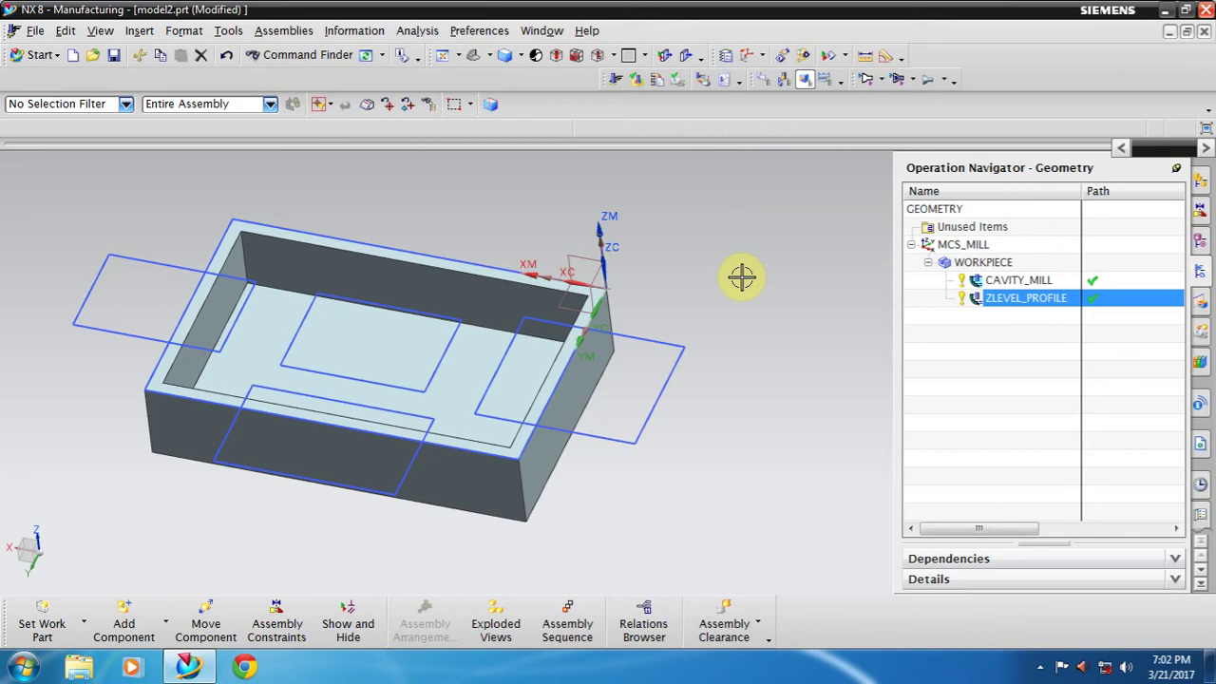